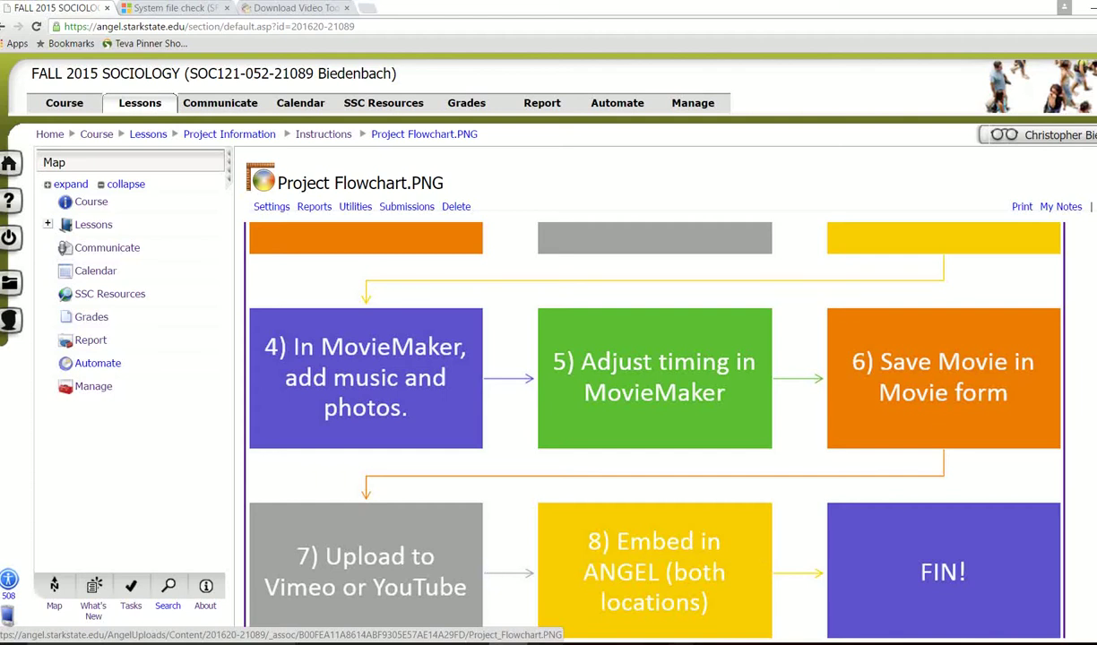
Search Windows for the Movie Maker desktop app, then dismiss the search and return to the flowchart page.
{"action": "scroll", "coordinate": [654, 430], "scroll_direction": "up", "scroll_amount": 3}
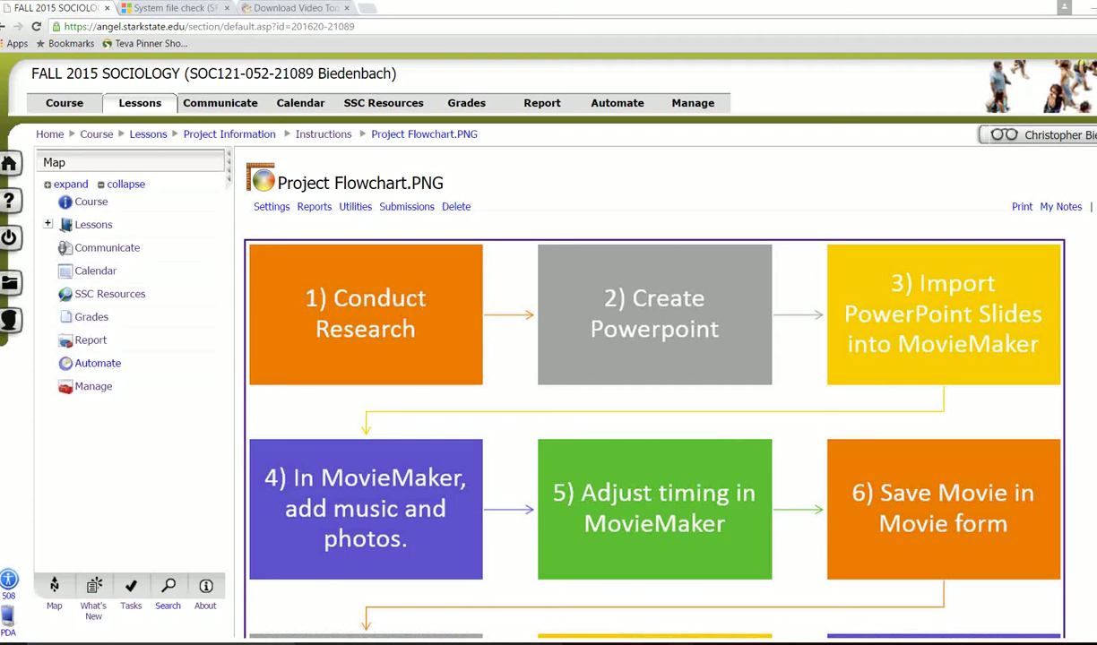
{"action": "key", "text": "super+s"}
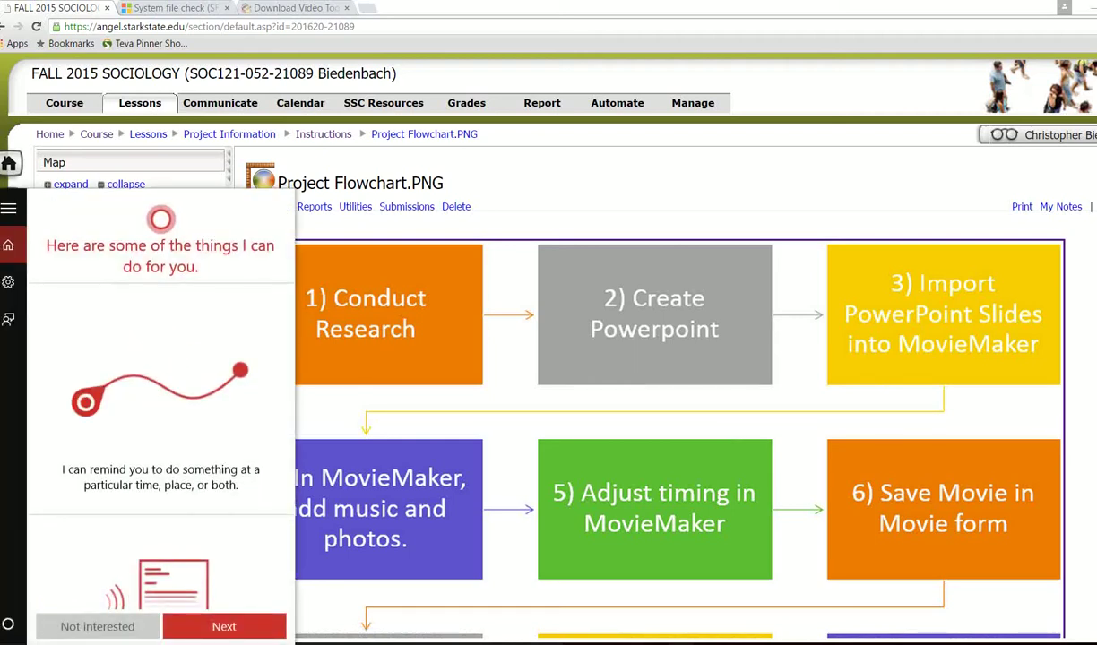
{"action": "type", "text": "movi"}
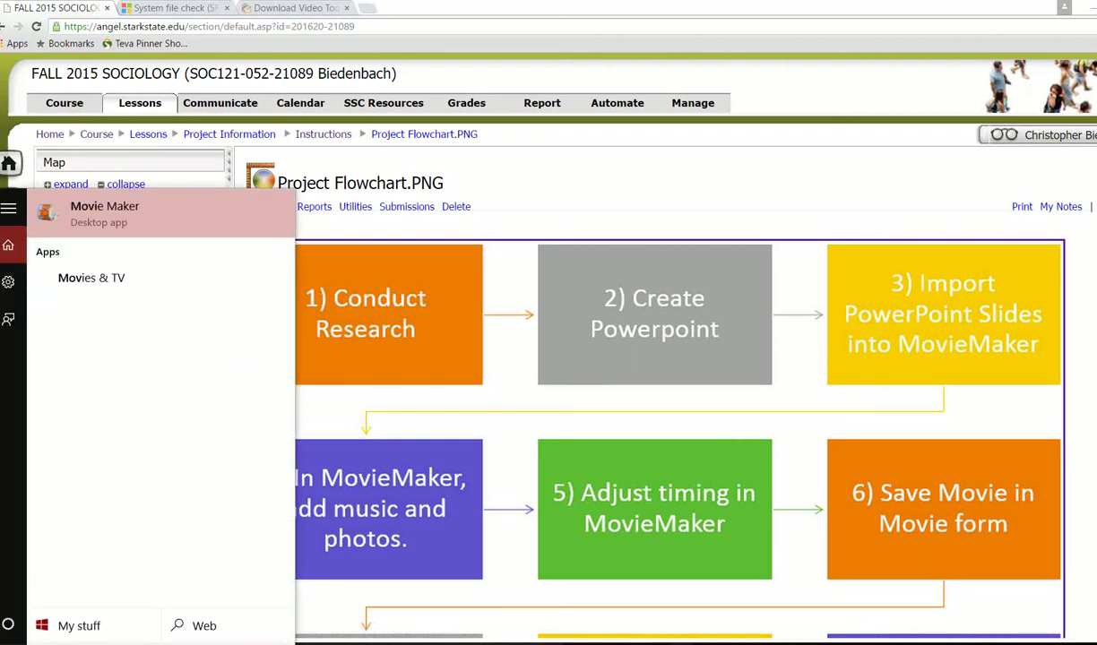
{"action": "type", "text": "es"}
{"action": "left_click", "coordinate": [564, 164]}
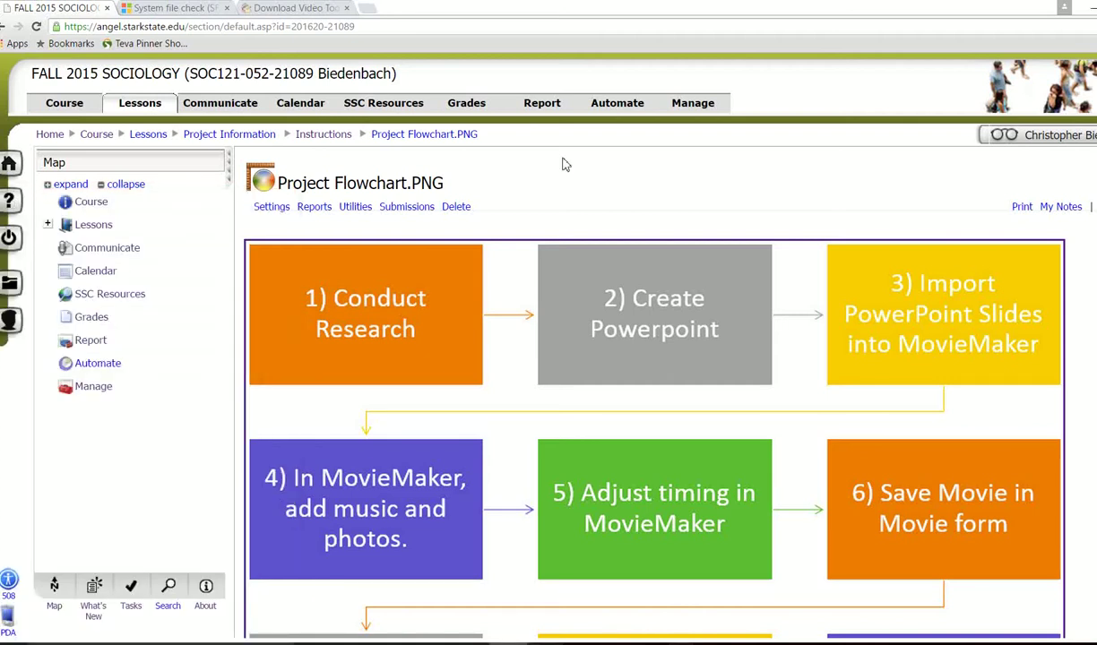
Download Possible_Topics_for_the_Sociological_Vid.docx from the Potential Topics for Sociological Project item in the Instructions folder.
{"action": "left_click", "coordinate": [326, 140]}
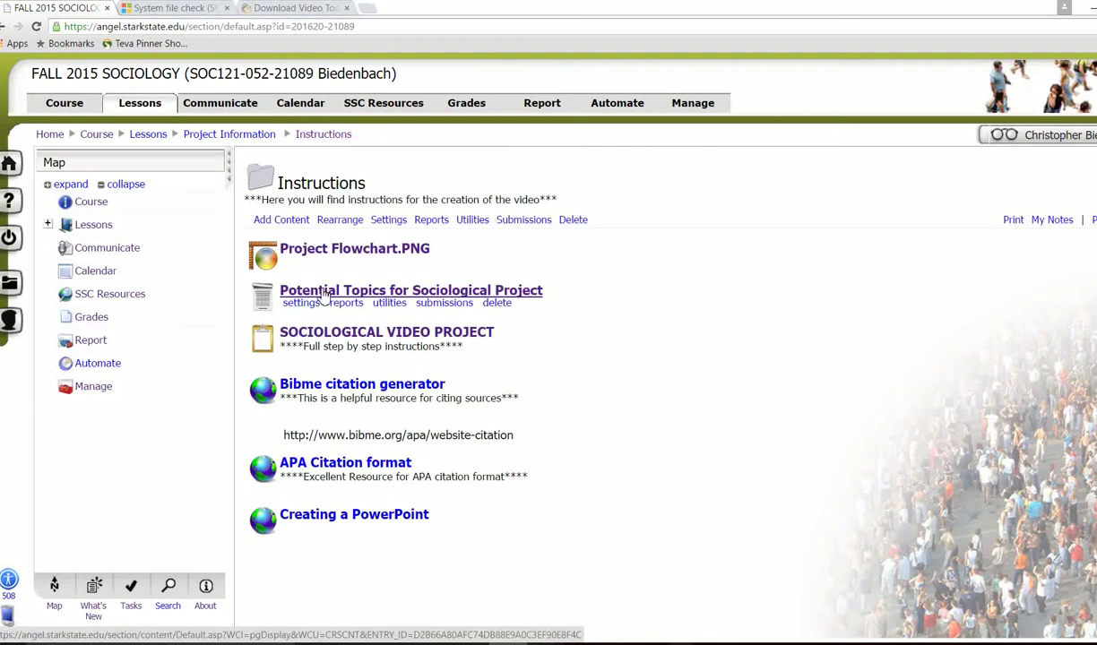
{"action": "left_click", "coordinate": [324, 292]}
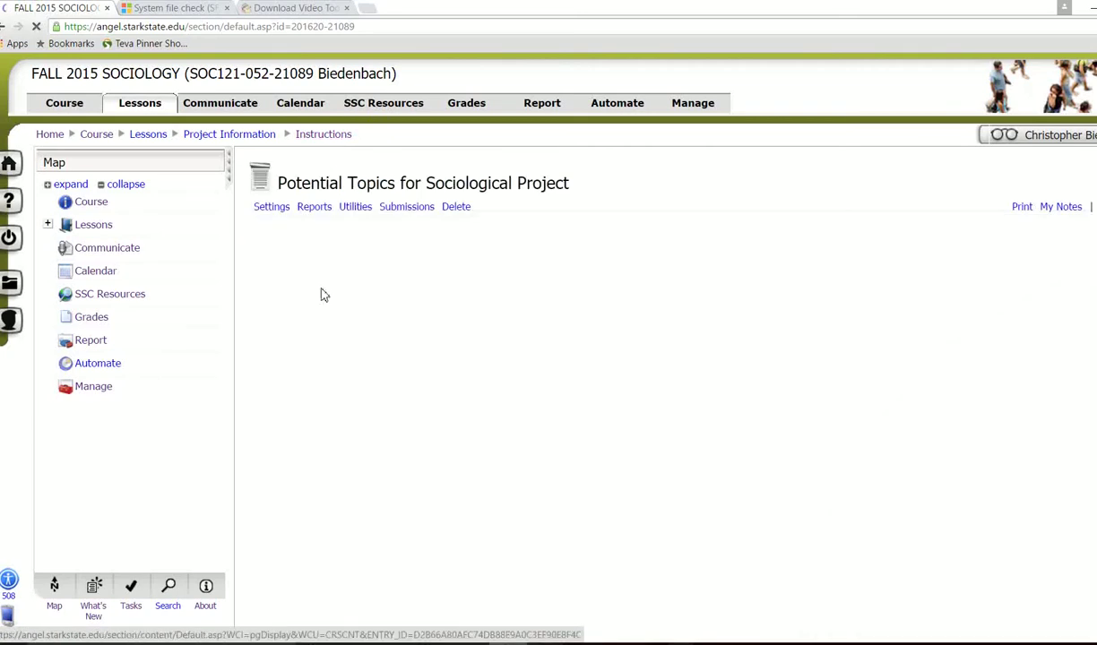
{"action": "mouse_move", "coordinate": [280, 270]}
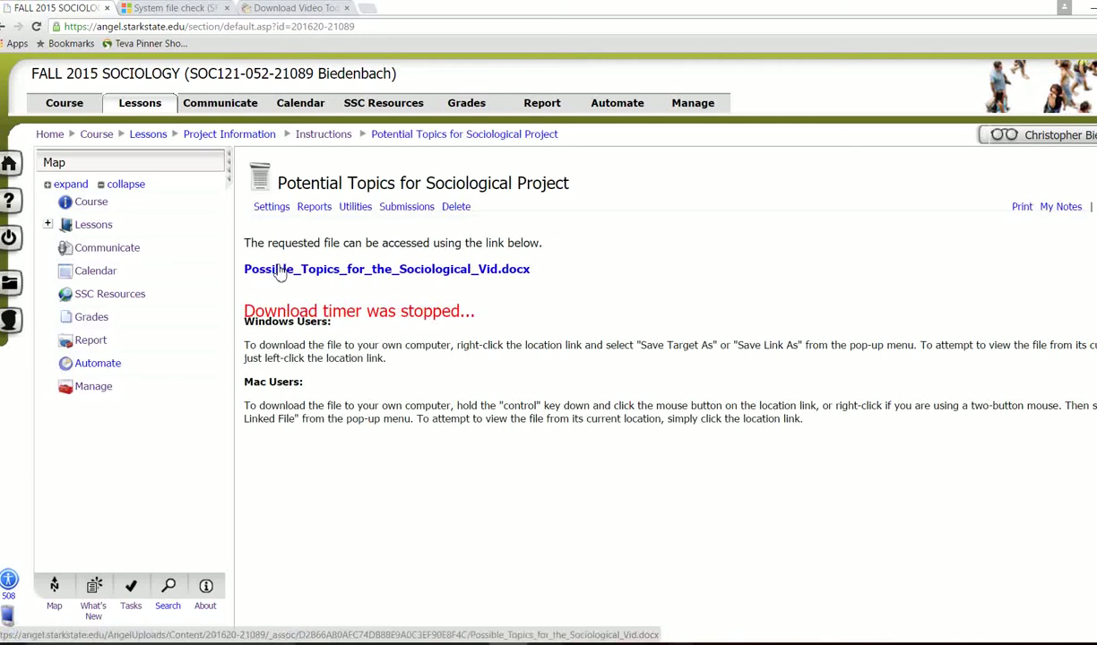
{"action": "left_click", "coordinate": [281, 271]}
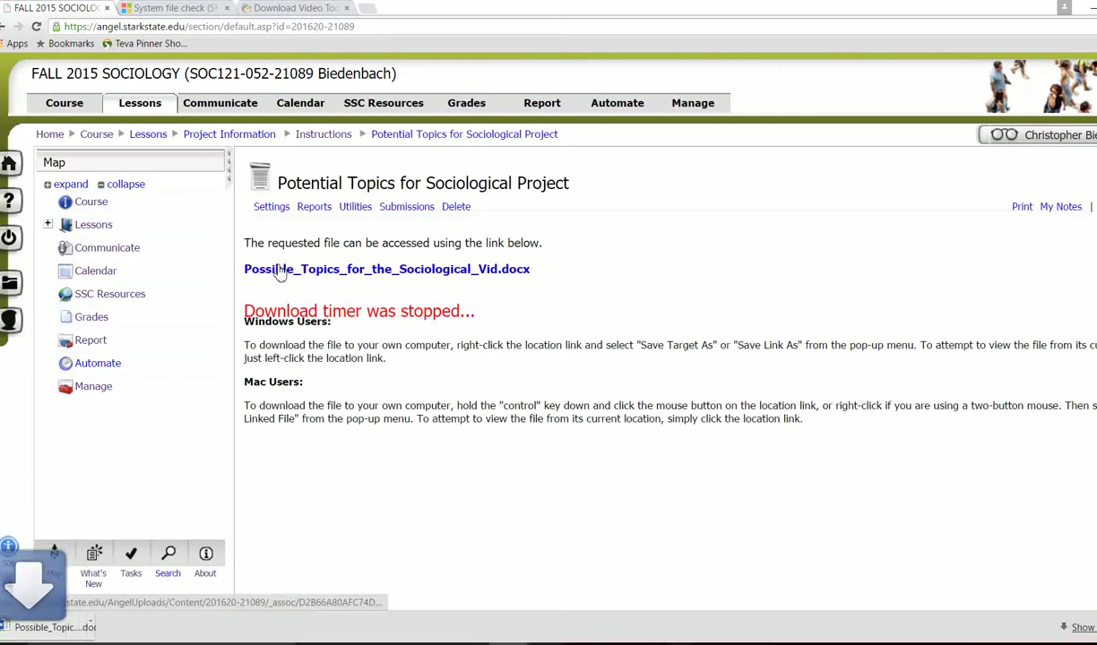
Open the downloaded topics document in Word, dismiss the default-program dialogs and enable editing.
{"action": "left_click", "coordinate": [45, 631]}
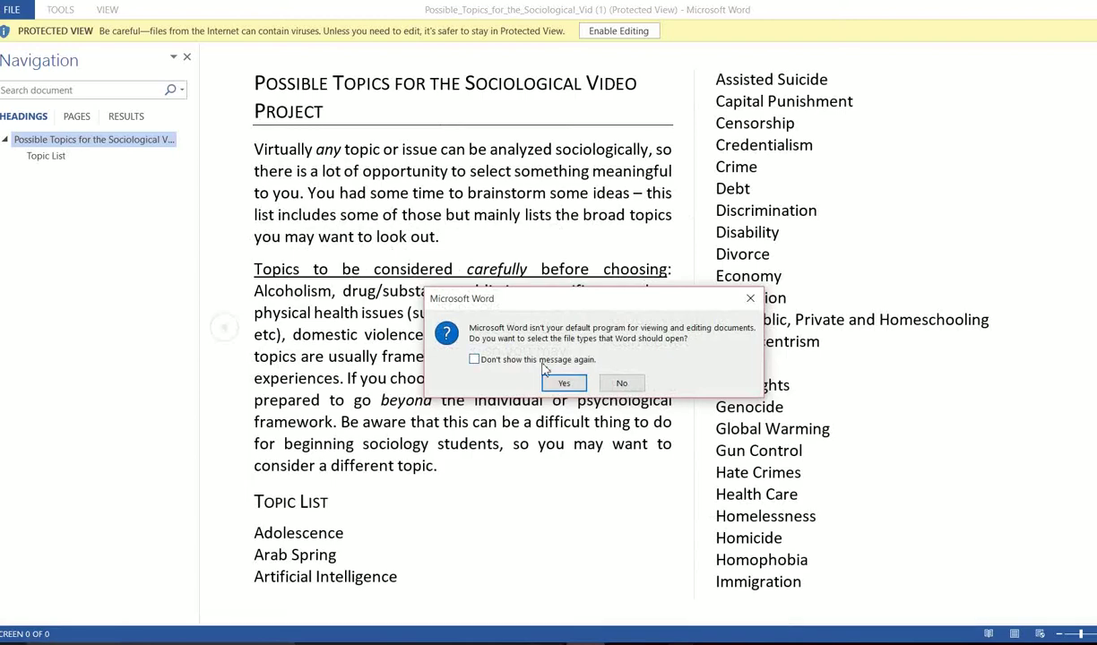
{"action": "left_click", "coordinate": [564, 383]}
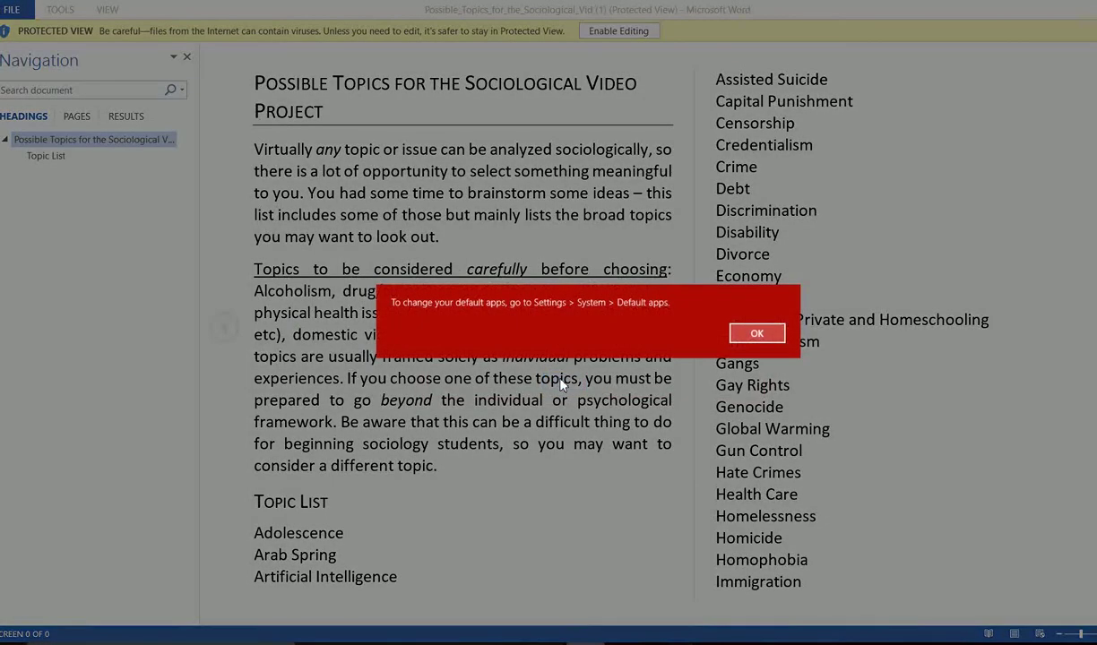
{"action": "left_click", "coordinate": [751, 332]}
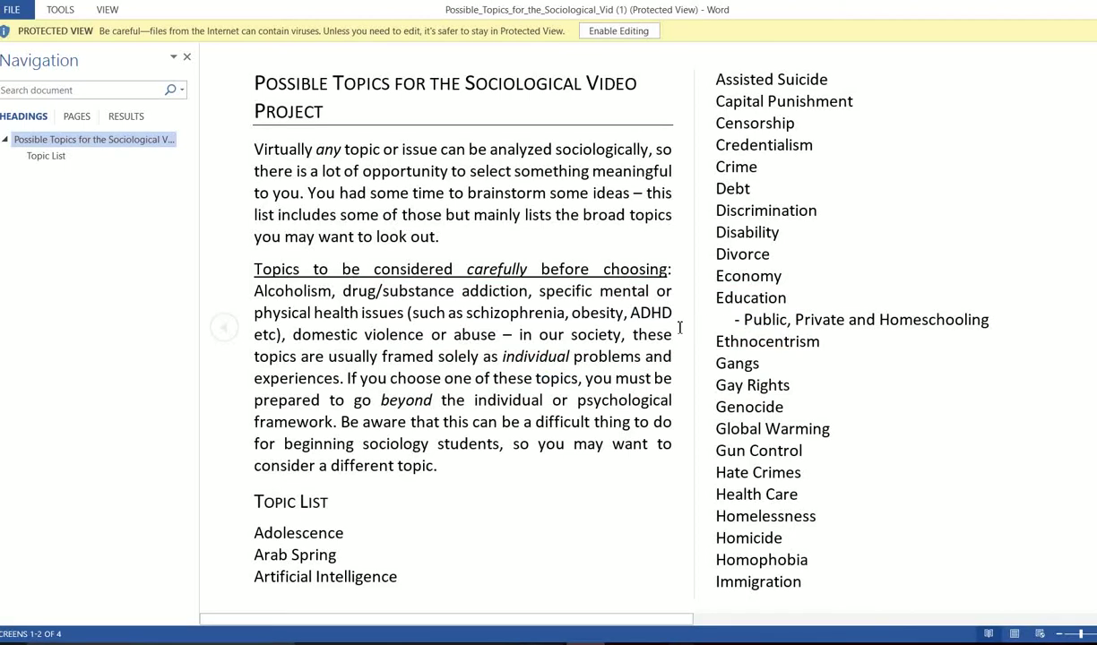
{"action": "left_click", "coordinate": [624, 35]}
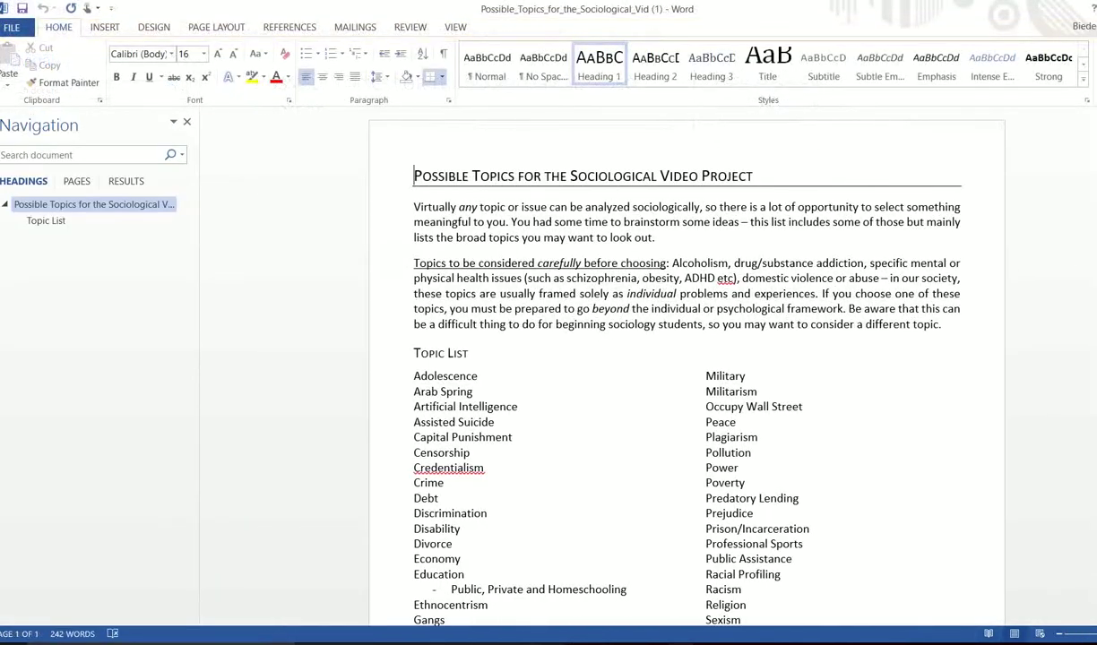
Review the full Topic List in the document, then close Word.
{"action": "scroll", "coordinate": [685, 358], "scroll_direction": "down", "scroll_amount": 5}
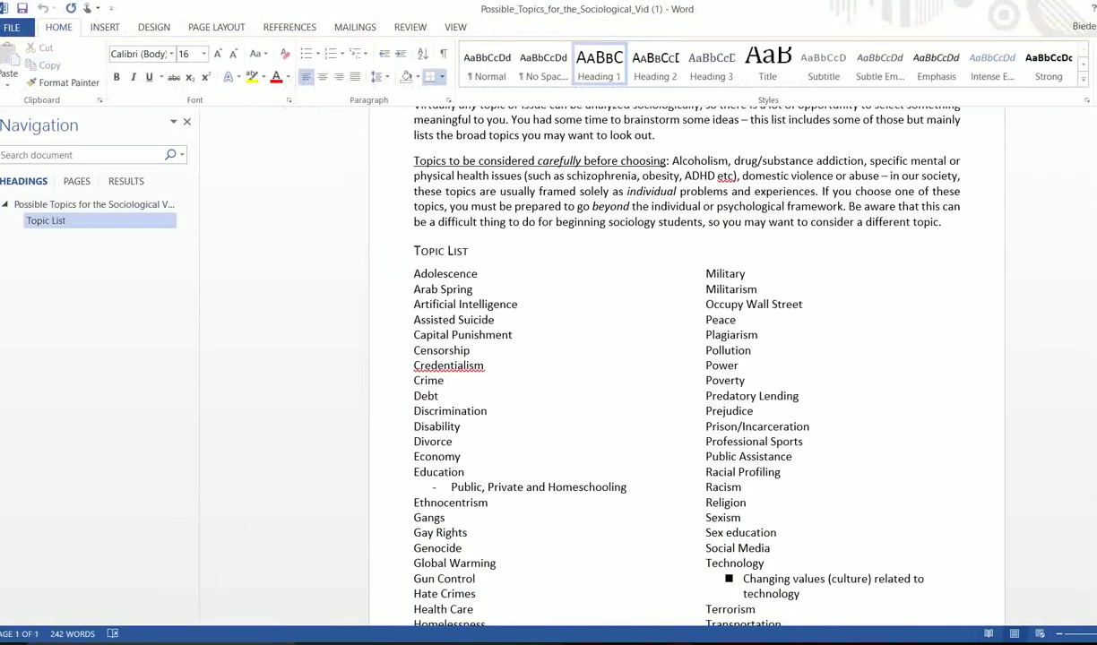
{"action": "scroll", "coordinate": [686, 359], "scroll_direction": "down", "scroll_amount": 1}
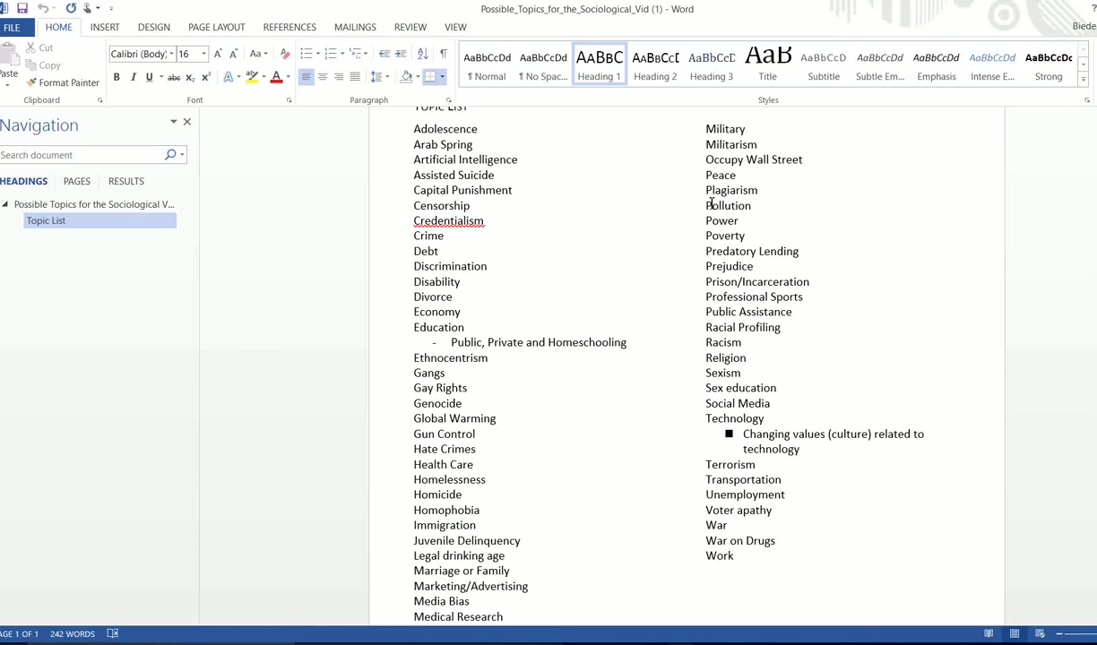
{"action": "key", "text": "alt+F4"}
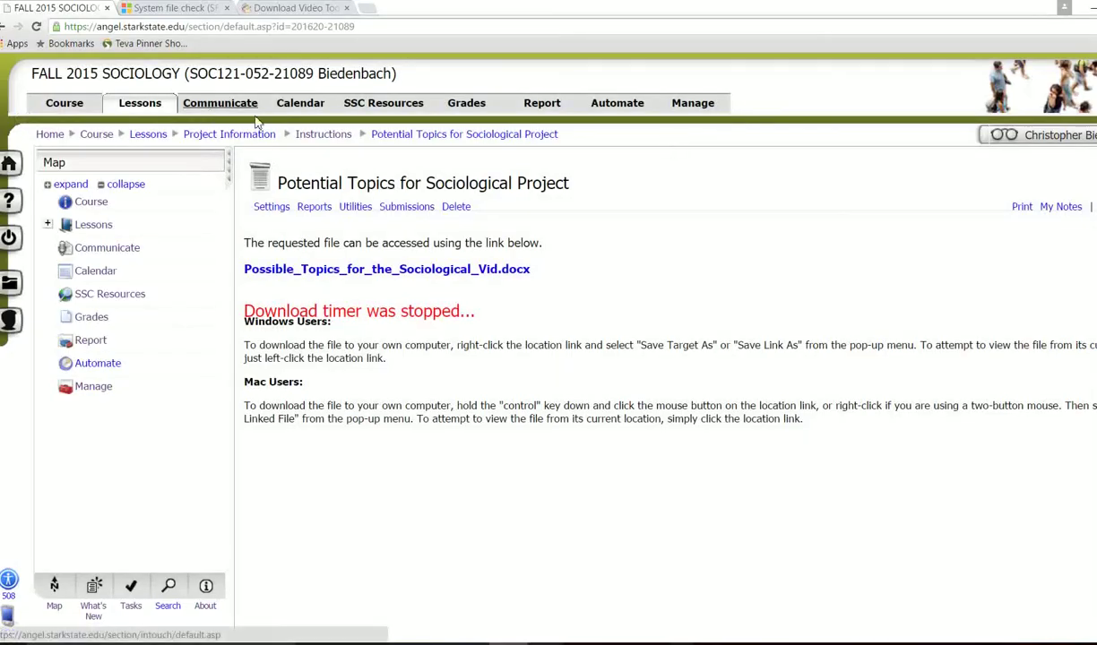
Download SOCIOLOGICAL_VIDEO_PROJECT.docx from the SOCIOLOGICAL VIDEO PROJECT item in the Instructions folder.
{"action": "left_click", "coordinate": [328, 136]}
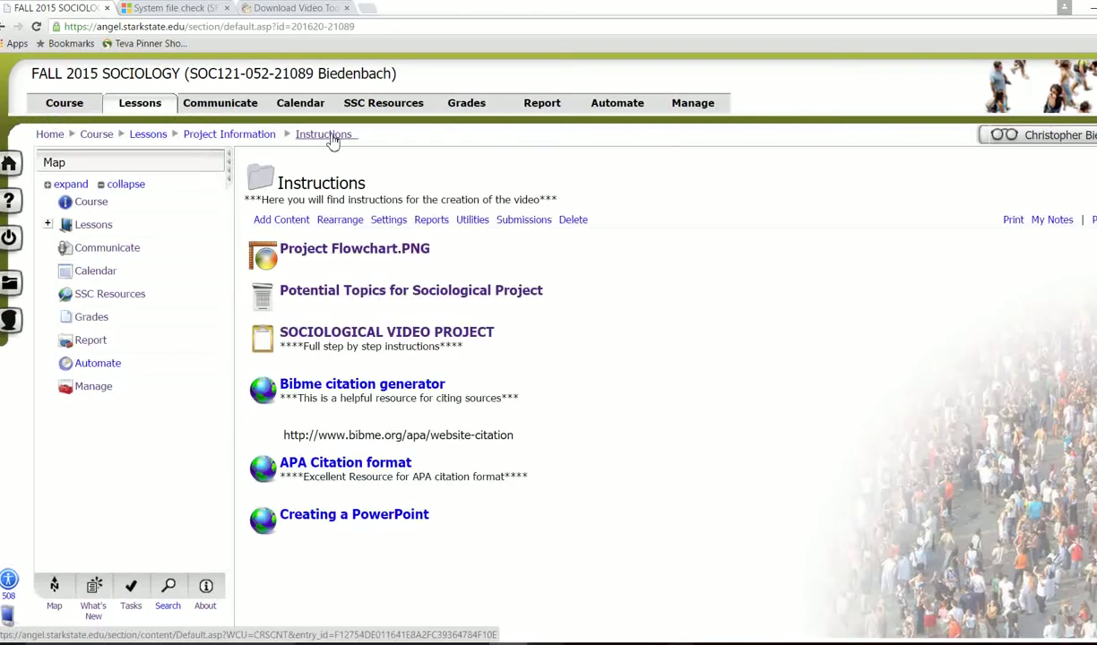
{"action": "left_click", "coordinate": [331, 336]}
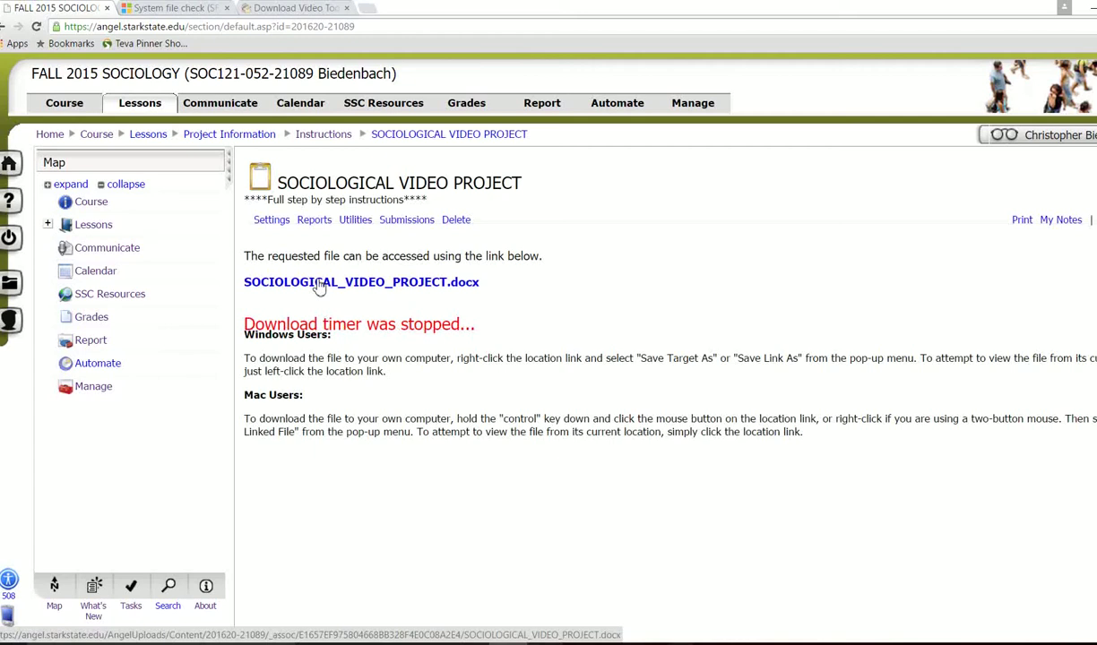
{"action": "left_click", "coordinate": [320, 285]}
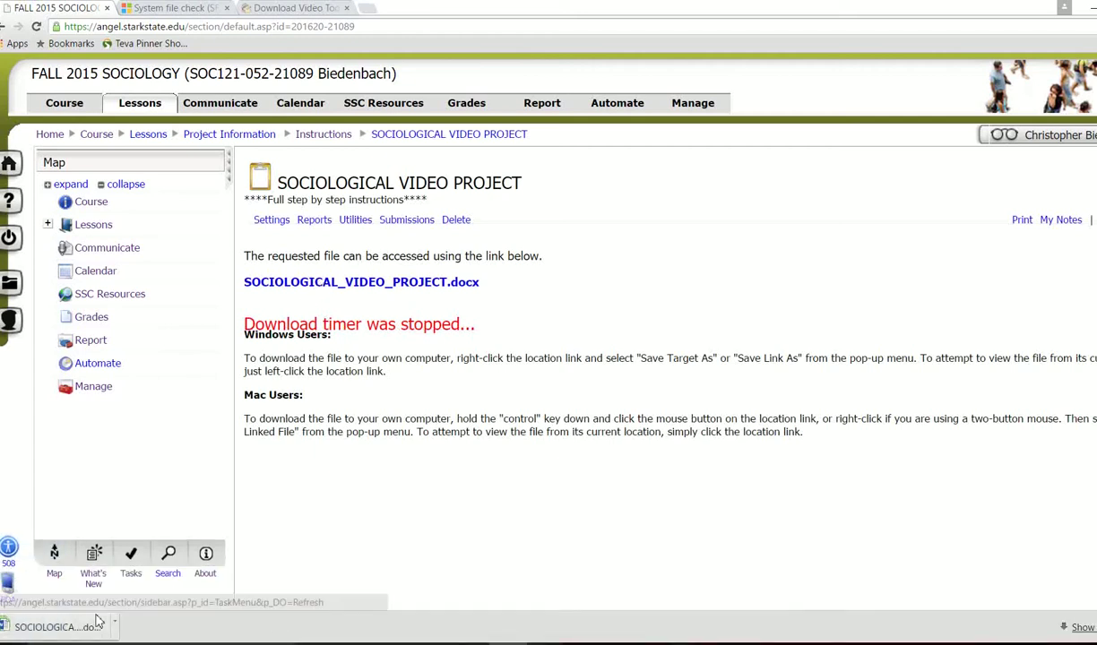
Open the downloaded project instructions in Word, dismiss the default-program dialog and enable editing.
{"action": "left_click", "coordinate": [85, 627]}
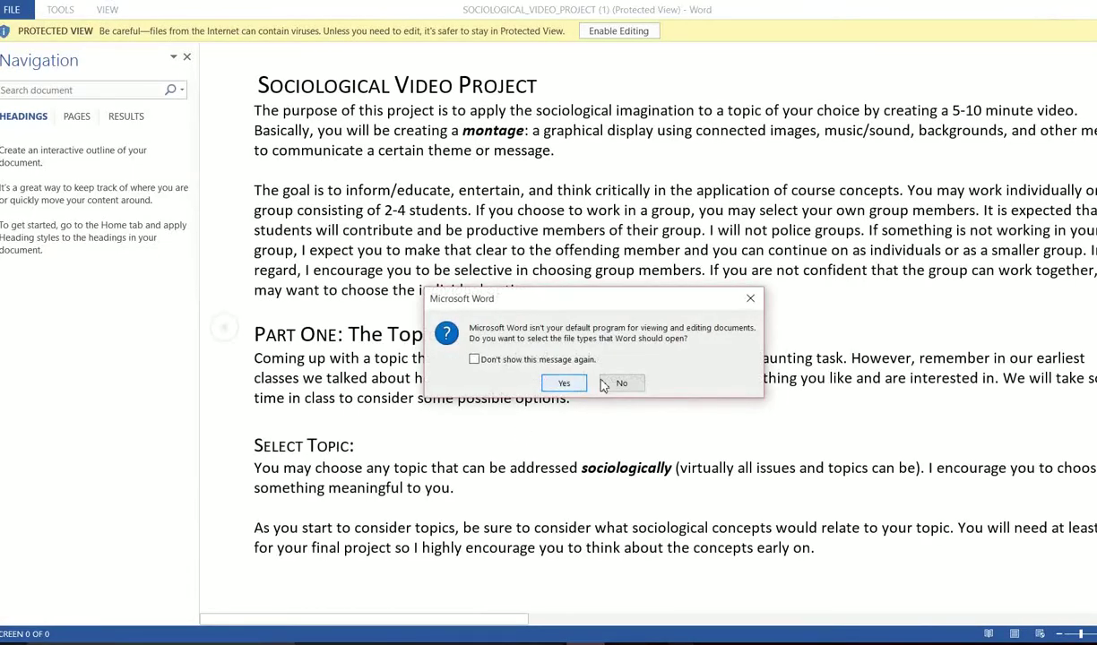
{"action": "left_click", "coordinate": [751, 299]}
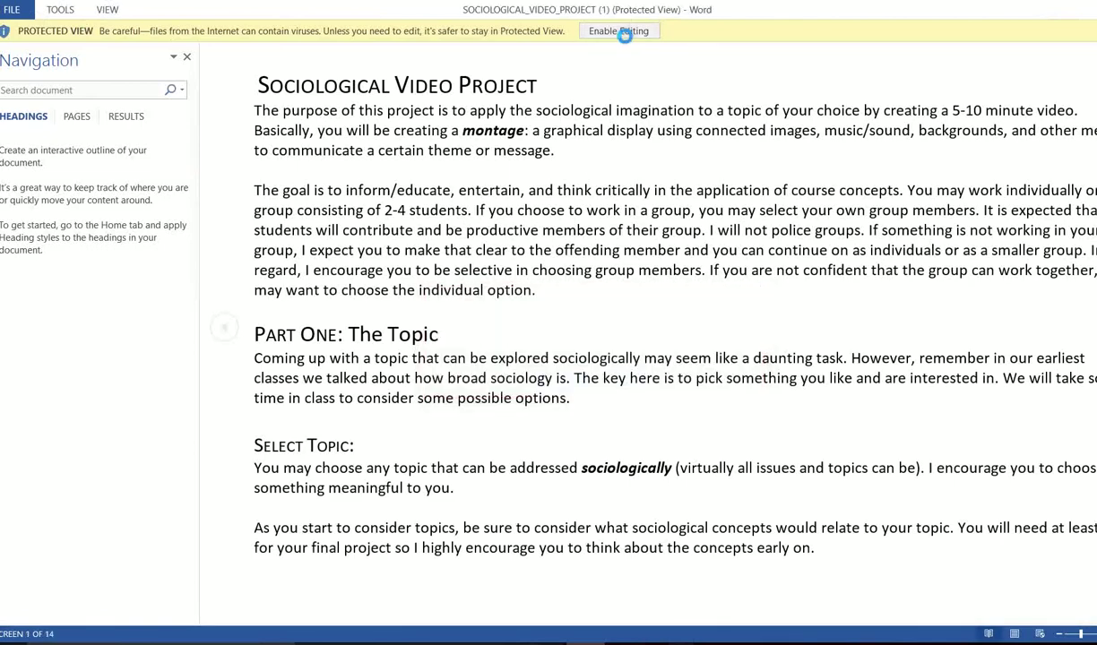
{"action": "left_click", "coordinate": [621, 32]}
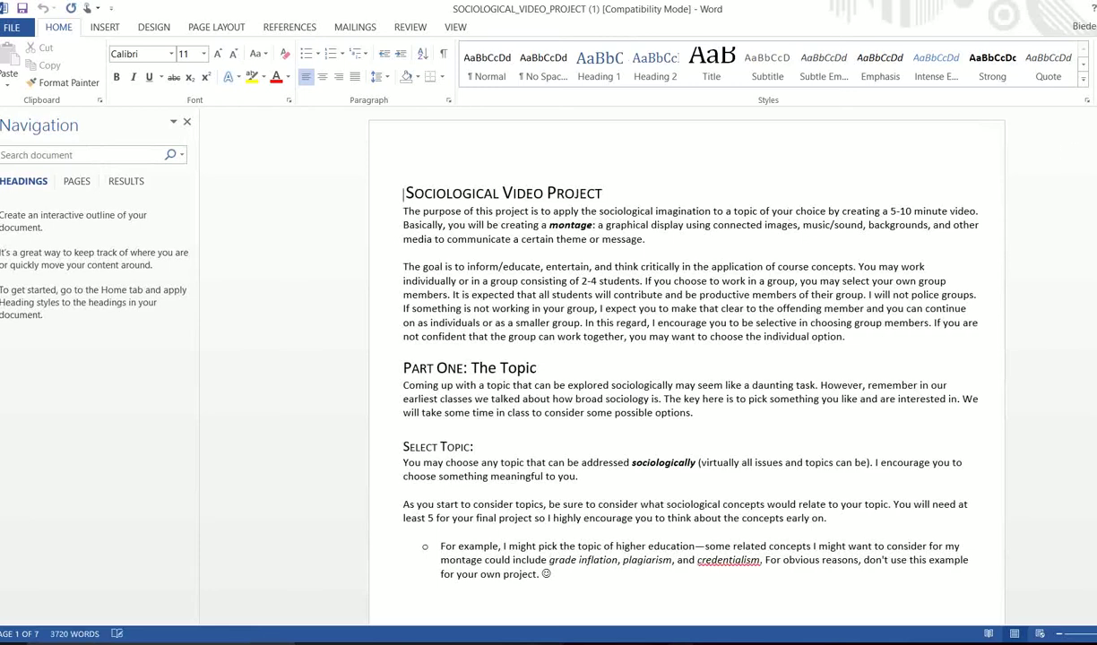
Select the Gather Materials section in Part Two: Outline, from its heading through the audio and music requirements.
{"action": "scroll", "coordinate": [686, 367], "scroll_direction": "down", "scroll_amount": 10}
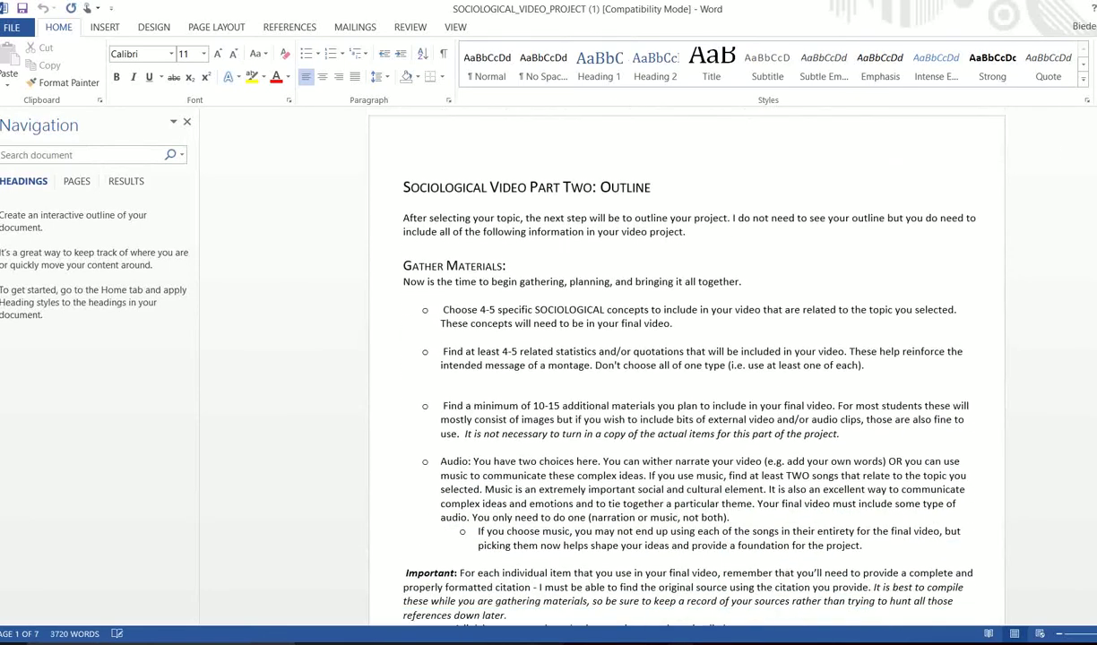
{"action": "scroll", "coordinate": [814, 168], "scroll_direction": "down", "scroll_amount": 3}
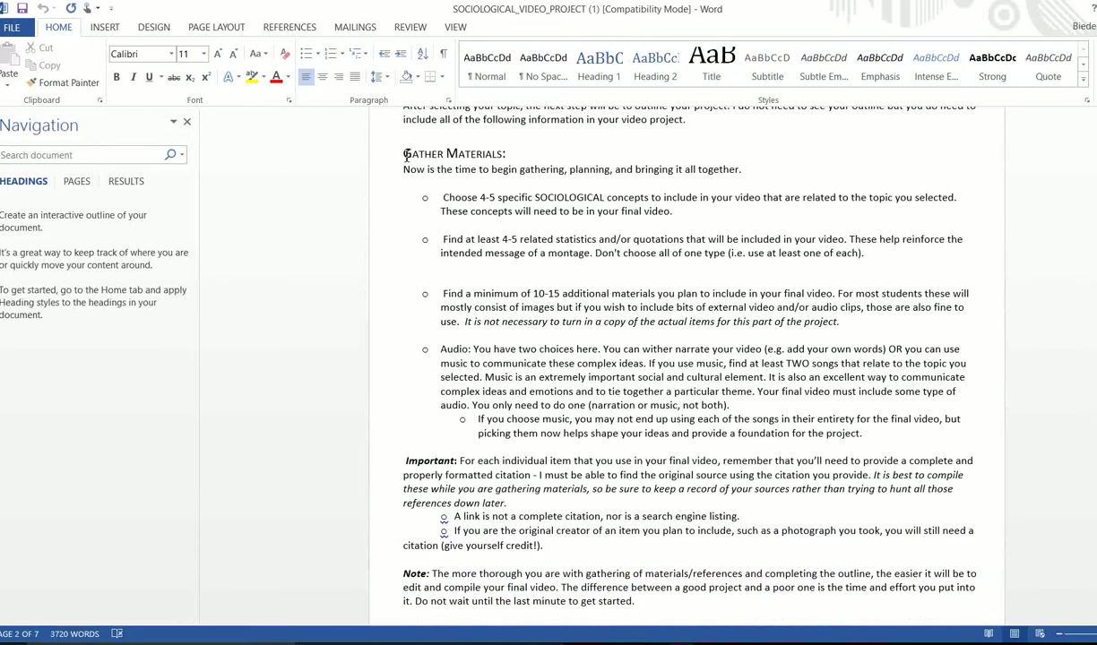
{"action": "left_click_drag", "start_coordinate": [405, 154], "coordinate": [833, 454]}
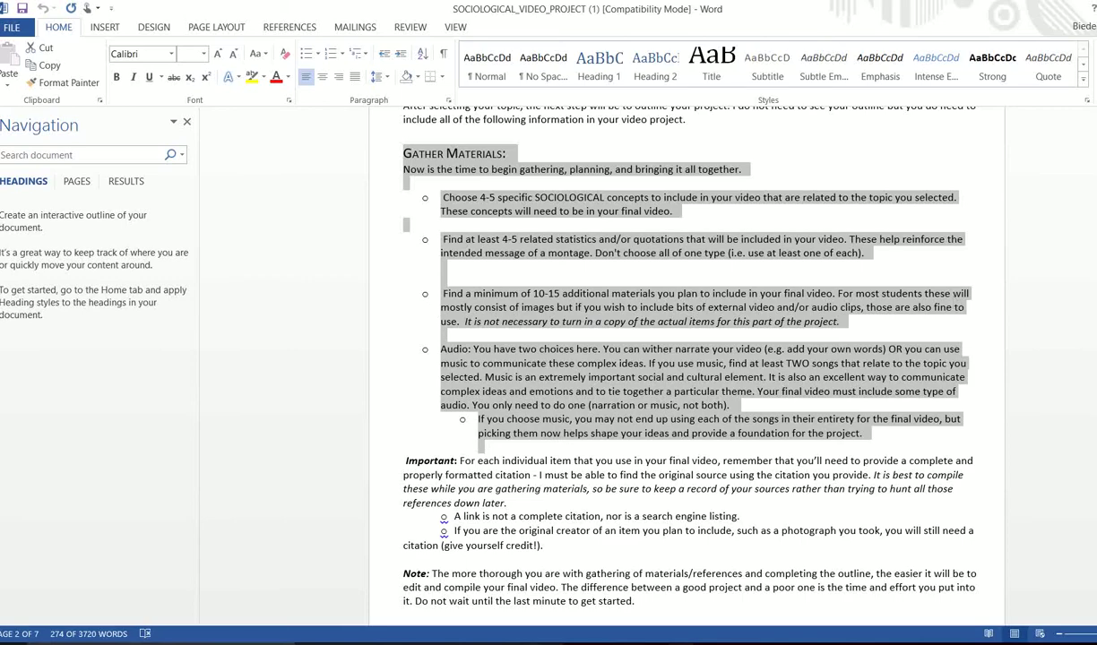
Examine the remaining instructions from Part Three: Final Product through Adding Music, then leave the document for the course page.
{"action": "scroll", "coordinate": [686, 359], "scroll_direction": "down", "scroll_amount": 10}
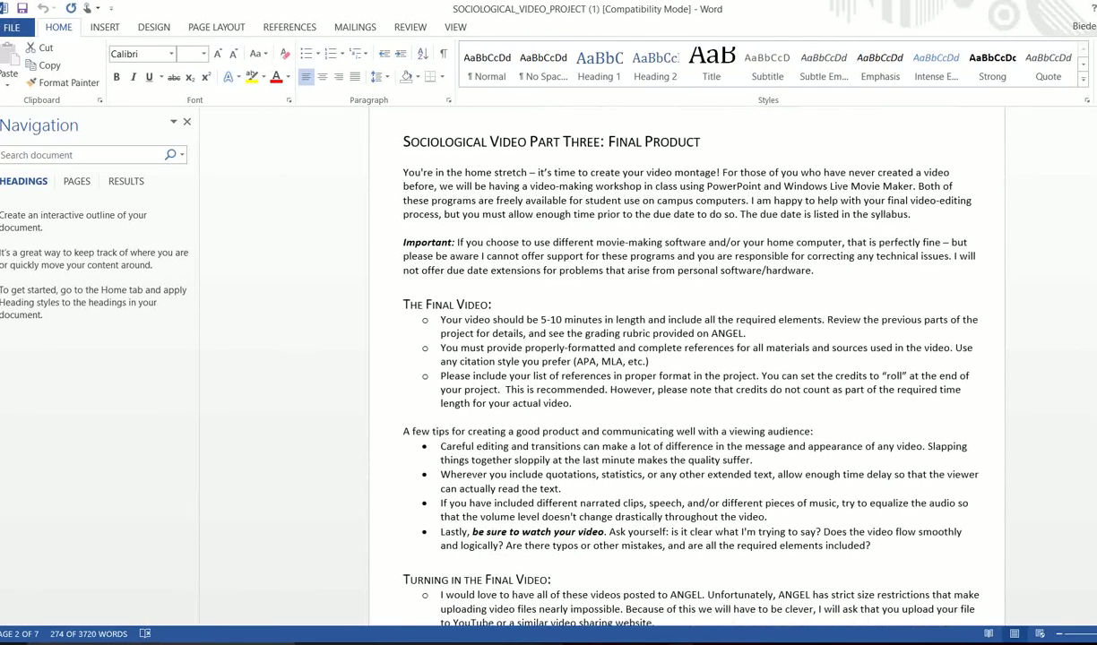
{"action": "scroll", "coordinate": [687, 358], "scroll_direction": "down", "scroll_amount": 15}
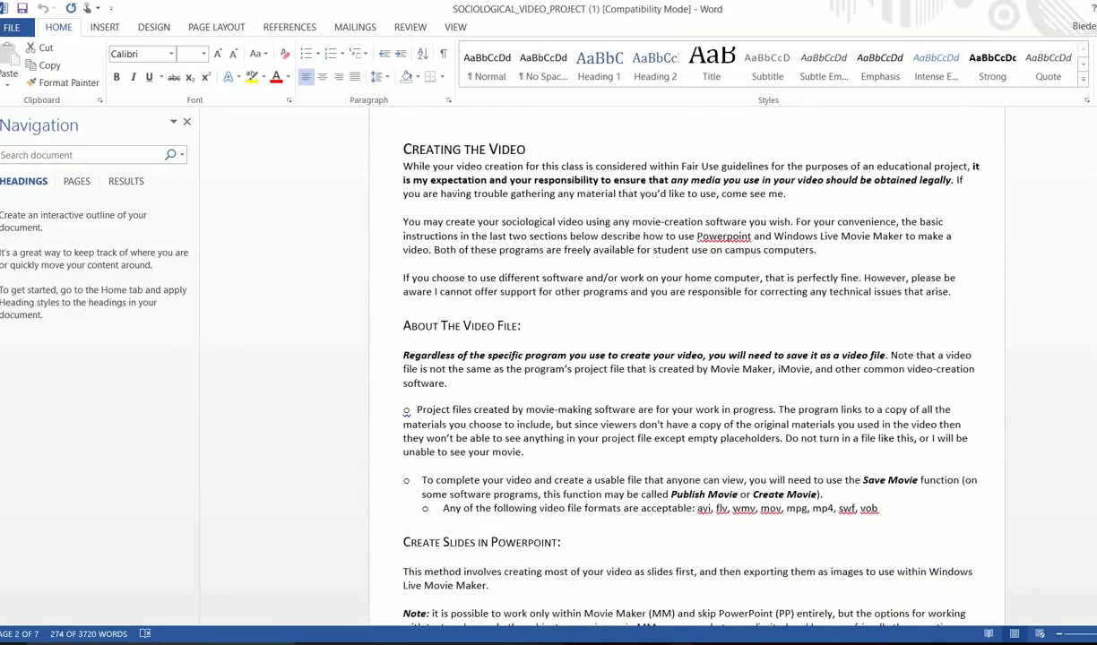
{"action": "scroll", "coordinate": [686, 359], "scroll_direction": "down", "scroll_amount": 15}
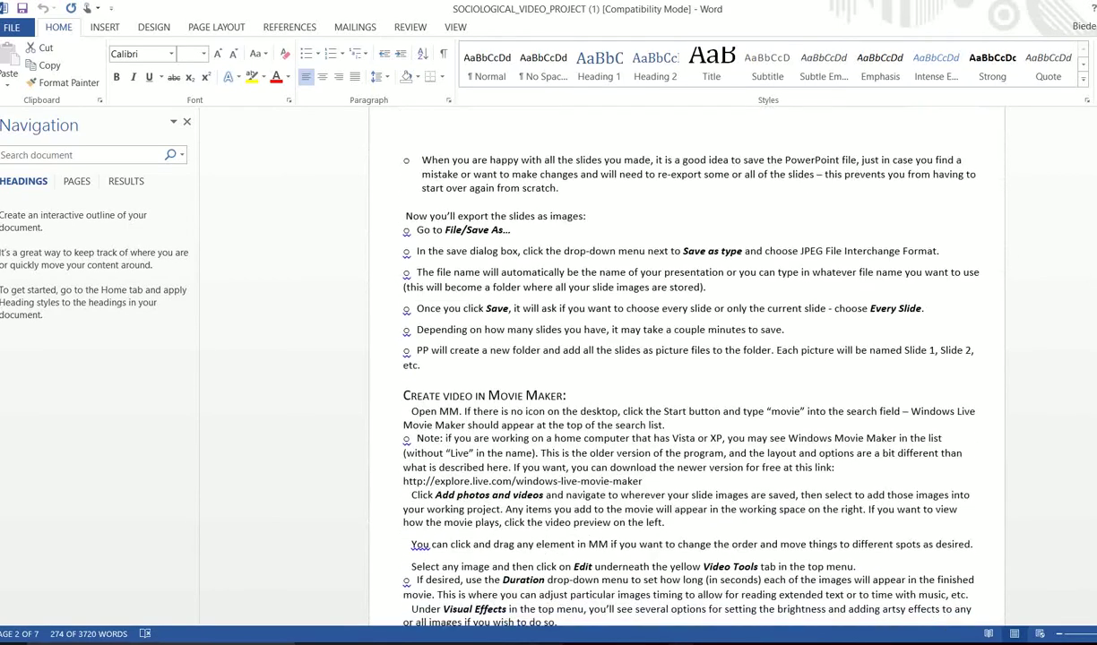
{"action": "scroll", "coordinate": [687, 359], "scroll_direction": "down", "scroll_amount": 15}
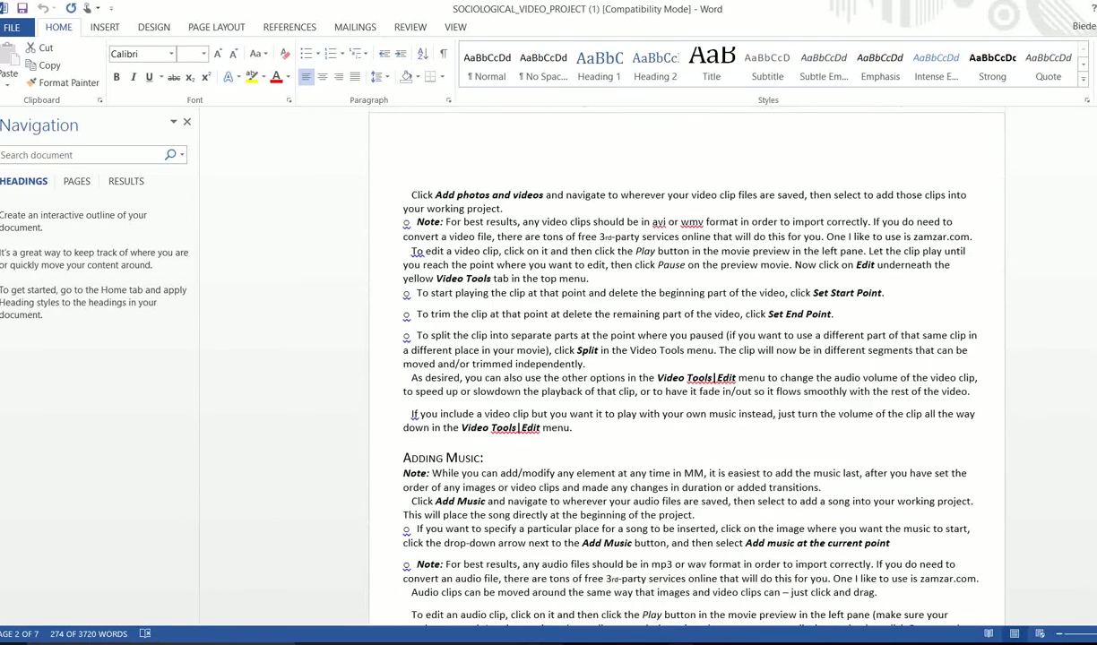
{"action": "scroll", "coordinate": [687, 359], "scroll_direction": "down", "scroll_amount": 5}
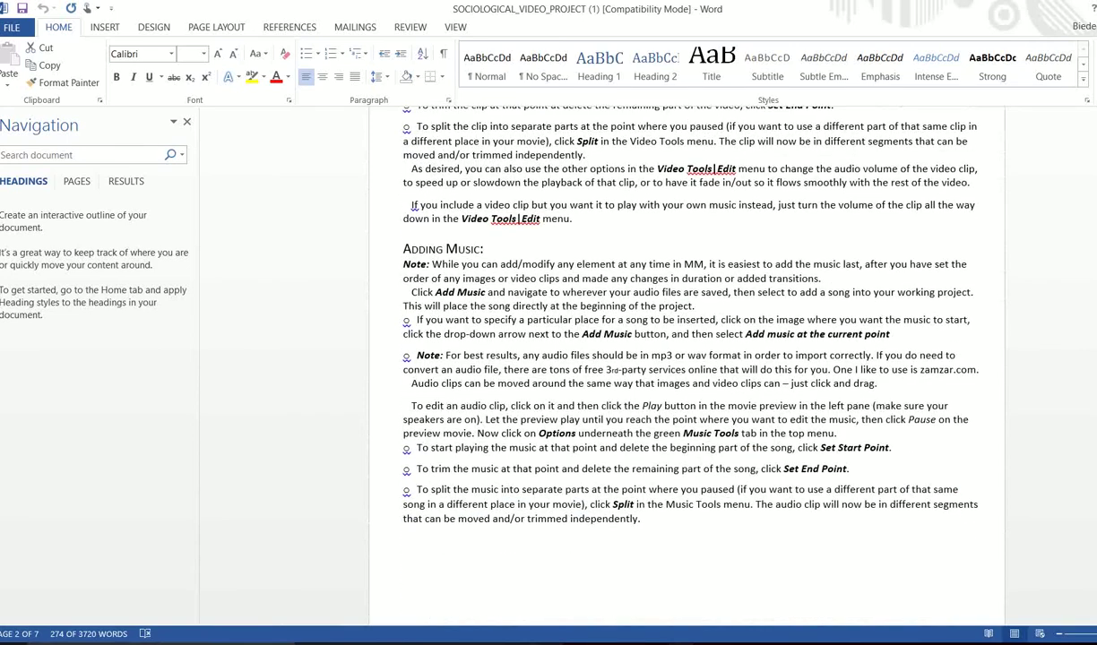
{"action": "scroll", "coordinate": [686, 358], "scroll_direction": "down", "scroll_amount": 2}
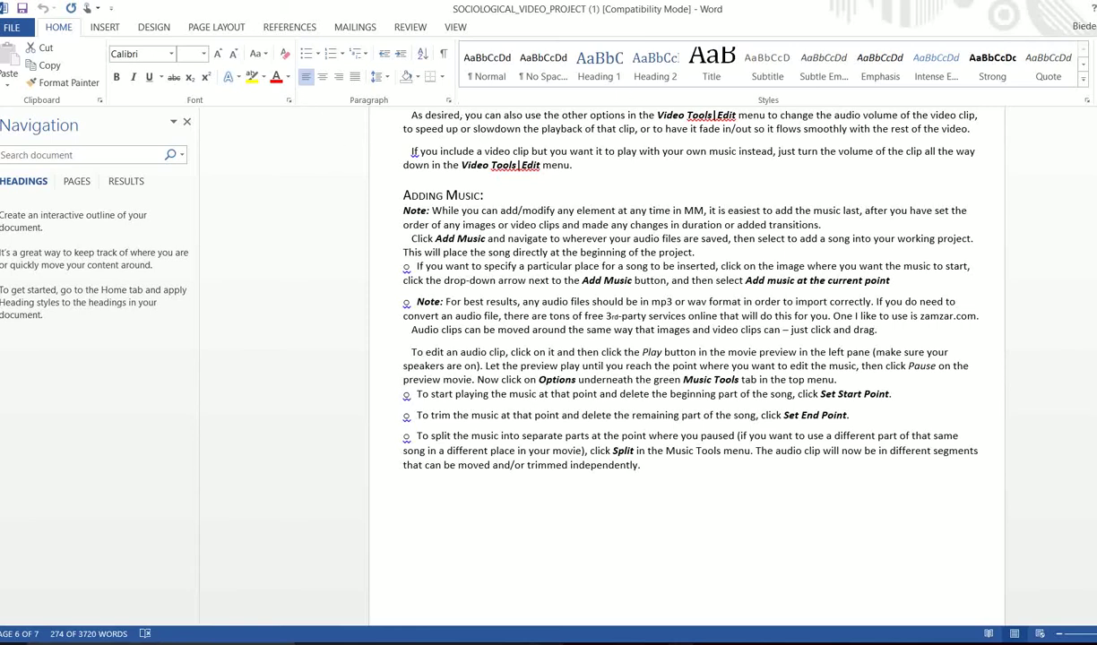
{"action": "scroll", "coordinate": [686, 359], "scroll_direction": "up", "scroll_amount": 20}
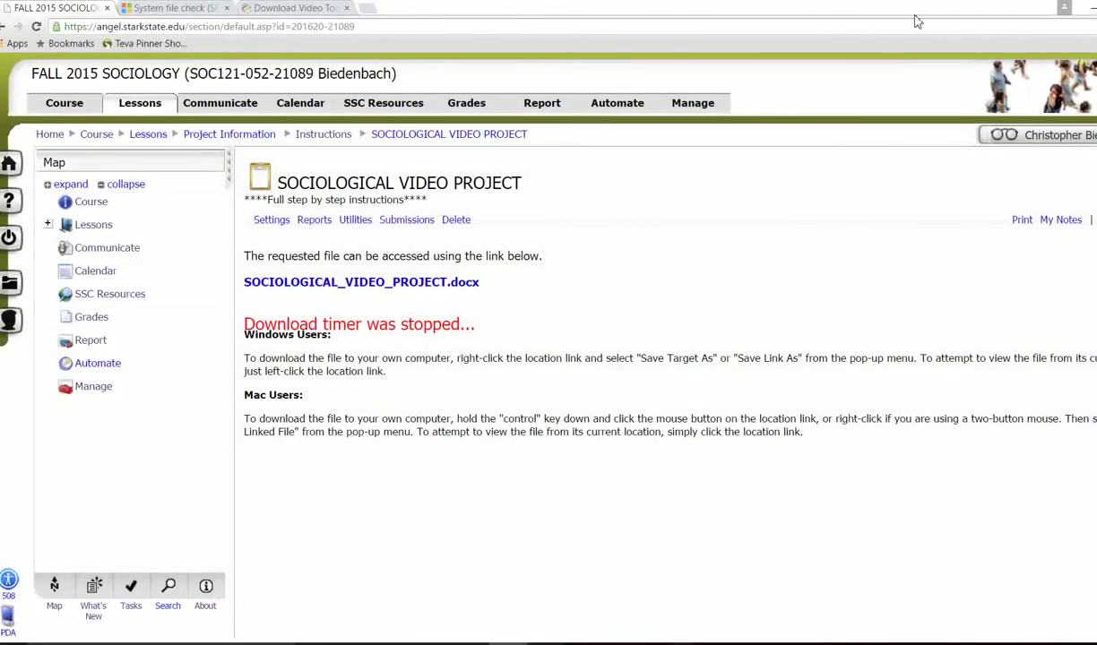
Return to the Instructions folder and open Project Flowchart.PNG to review the project stages.
{"action": "left_click", "coordinate": [339, 135]}
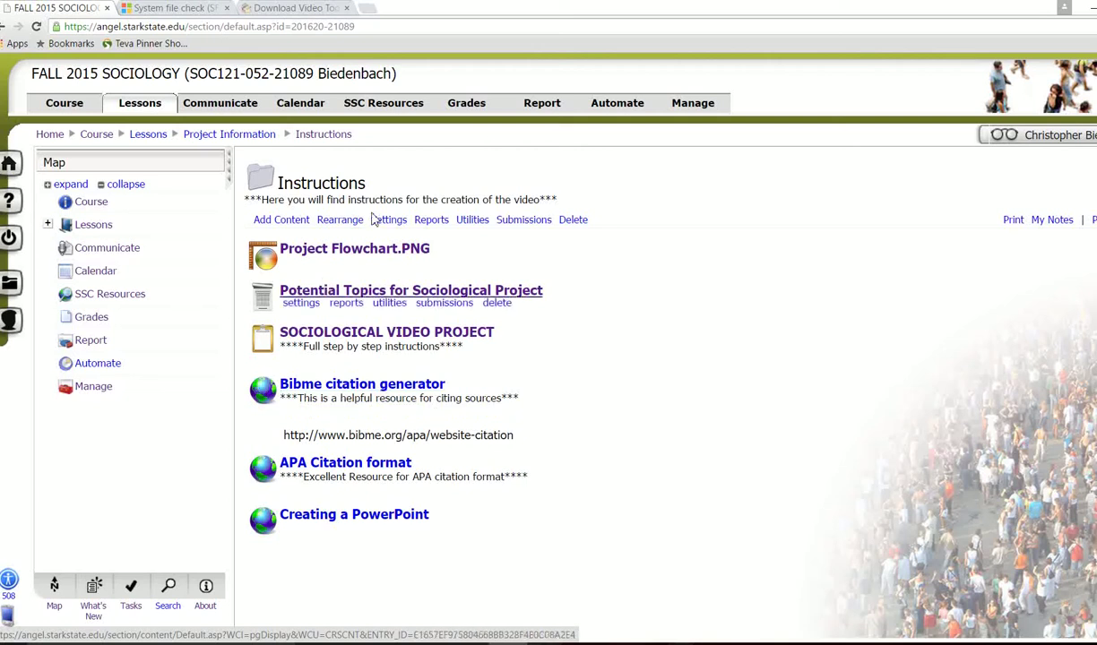
{"action": "left_click", "coordinate": [331, 252]}
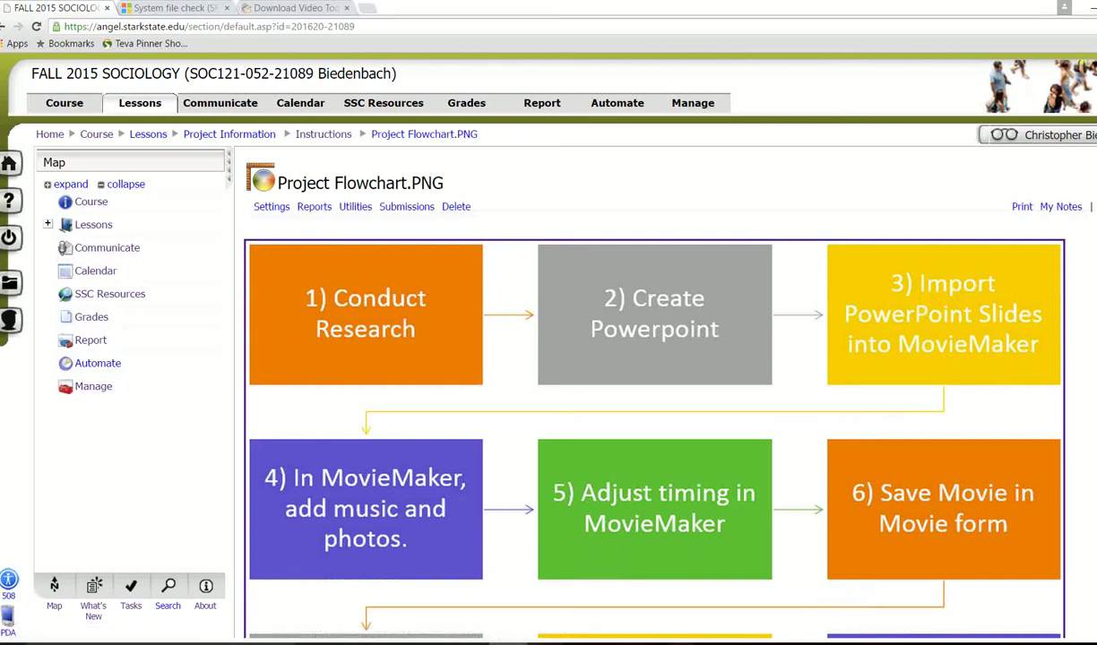
{"action": "scroll", "coordinate": [655, 430], "scroll_direction": "down", "scroll_amount": 1}
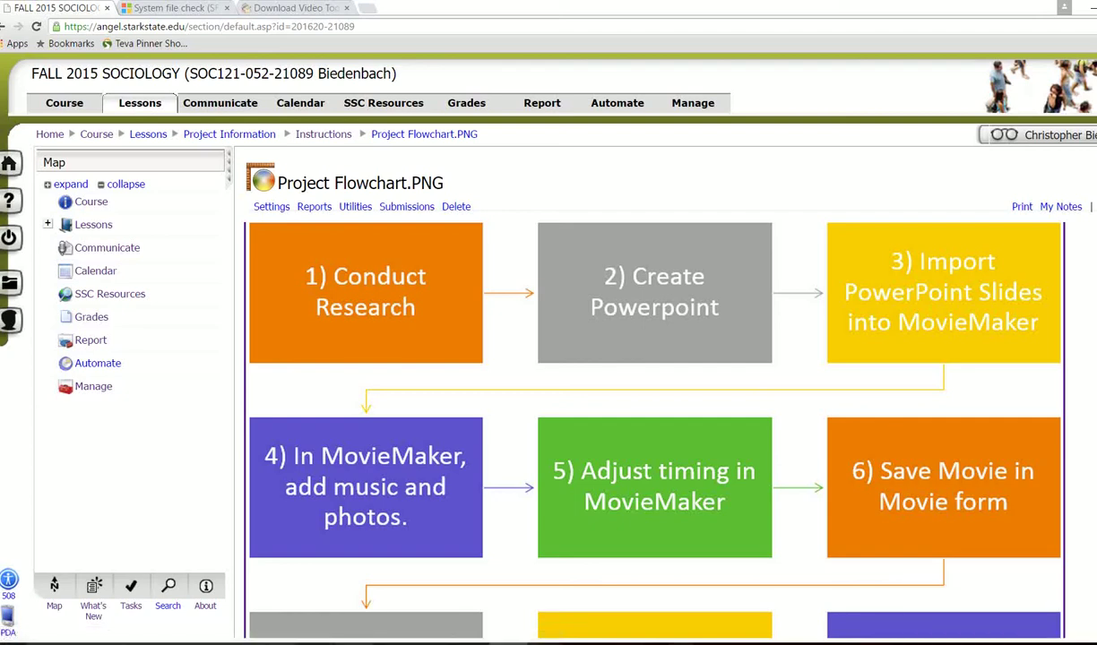
Switch to File Explorer and open the Video Project Example folder on Removable Disk (E:).
{"action": "key", "text": "super+e"}
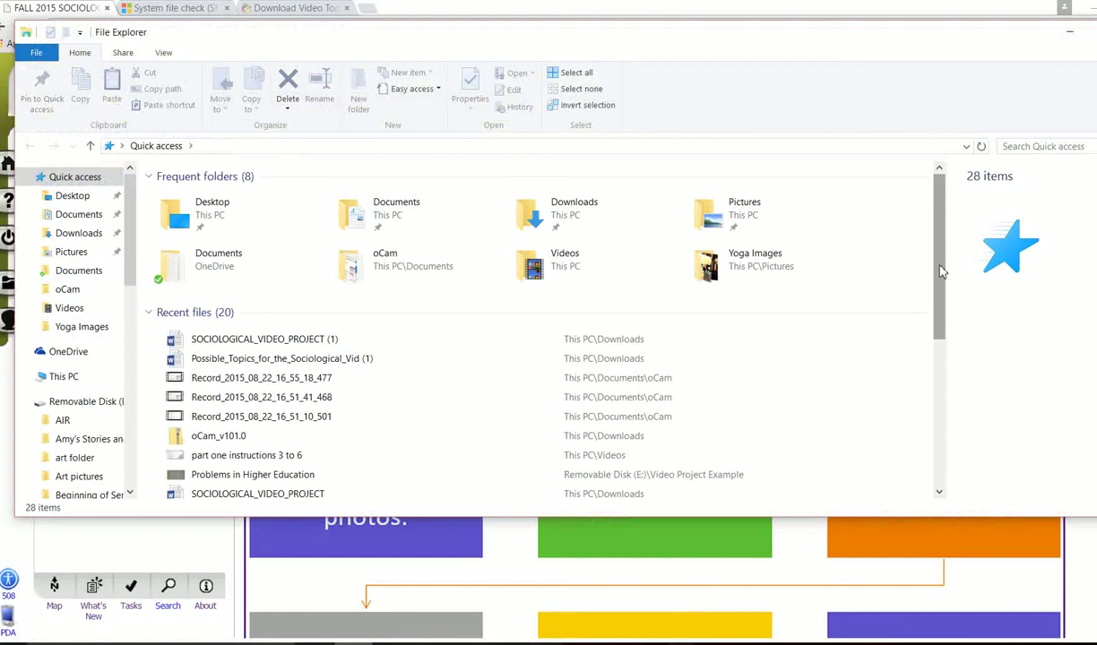
{"action": "left_click_drag", "start_coordinate": [941, 272], "coordinate": [932, 233]}
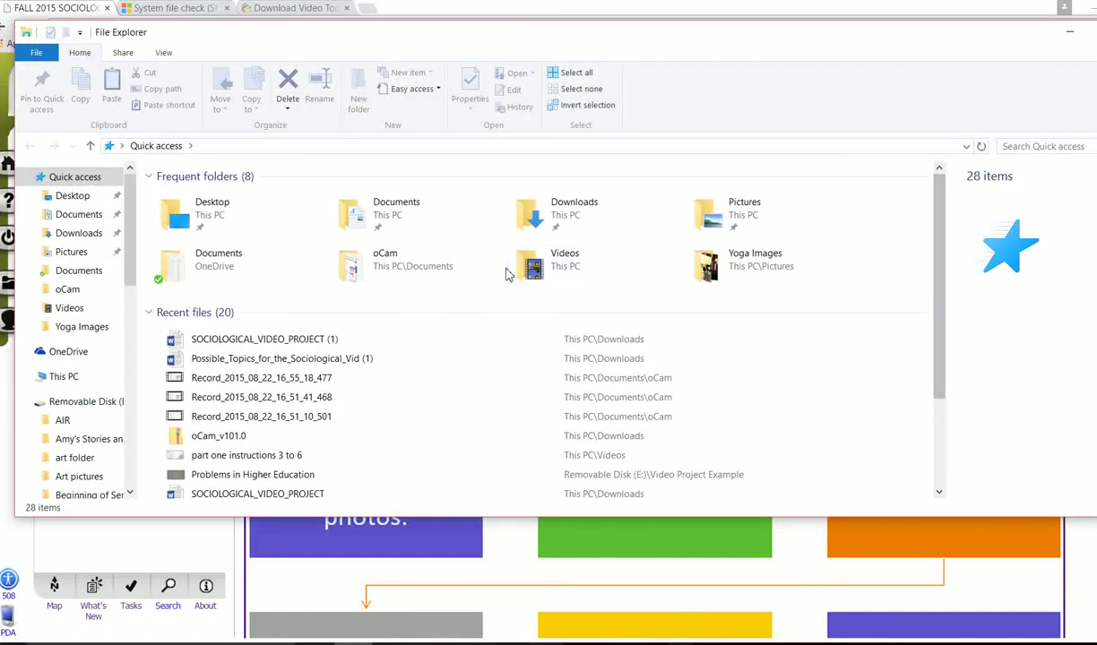
{"action": "left_click", "coordinate": [93, 403]}
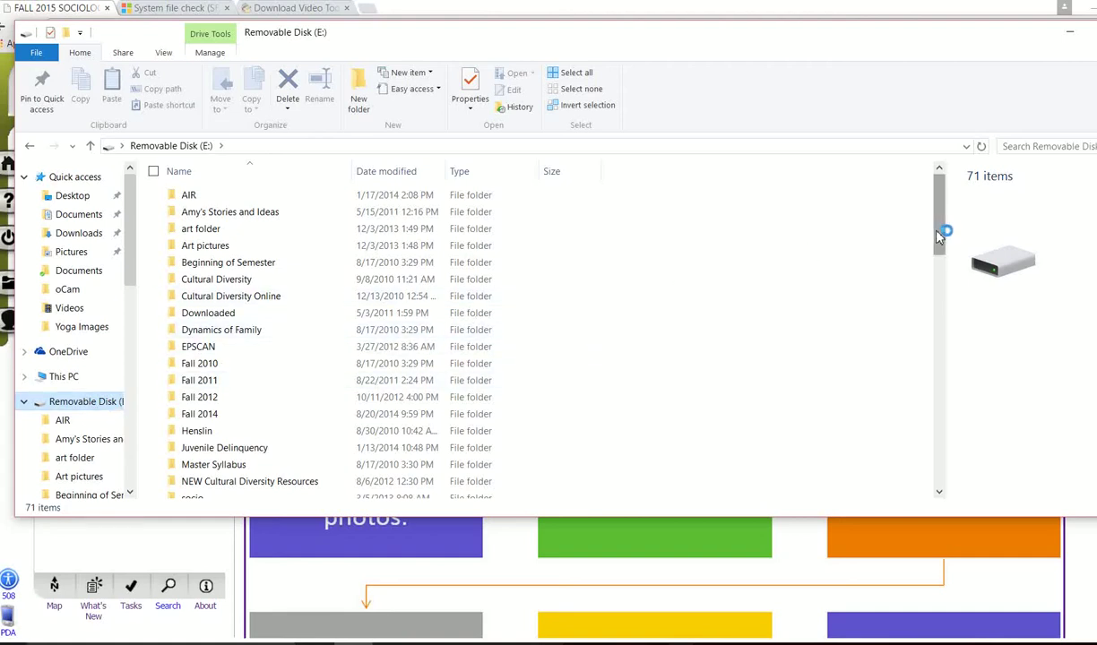
{"action": "left_click_drag", "start_coordinate": [938, 235], "coordinate": [937, 300]}
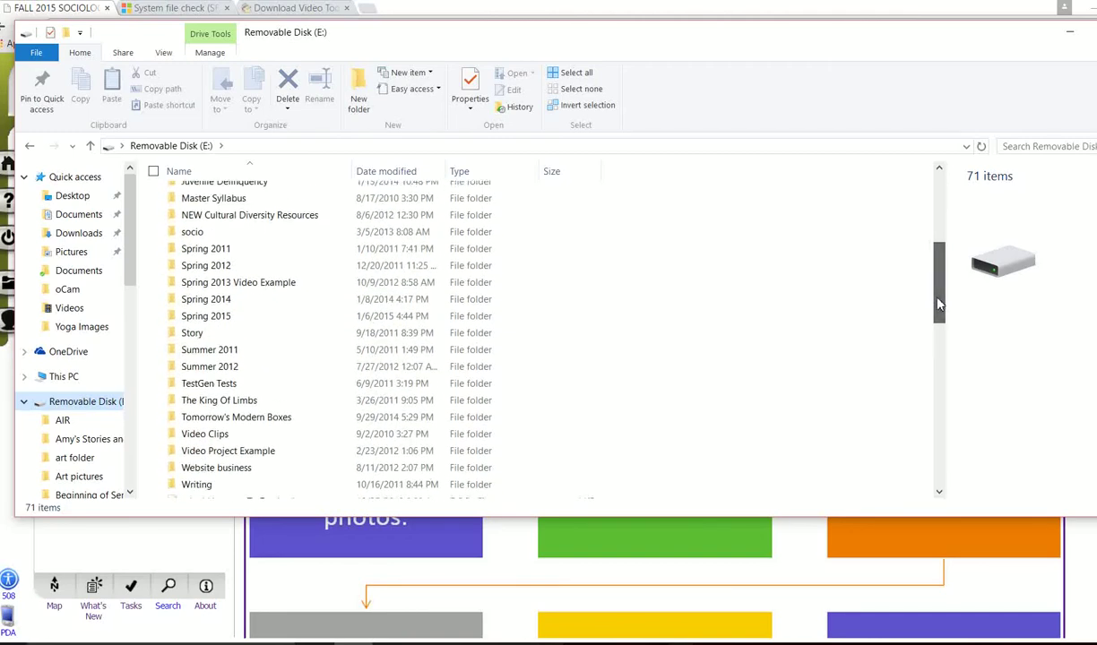
{"action": "double_click", "coordinate": [315, 453]}
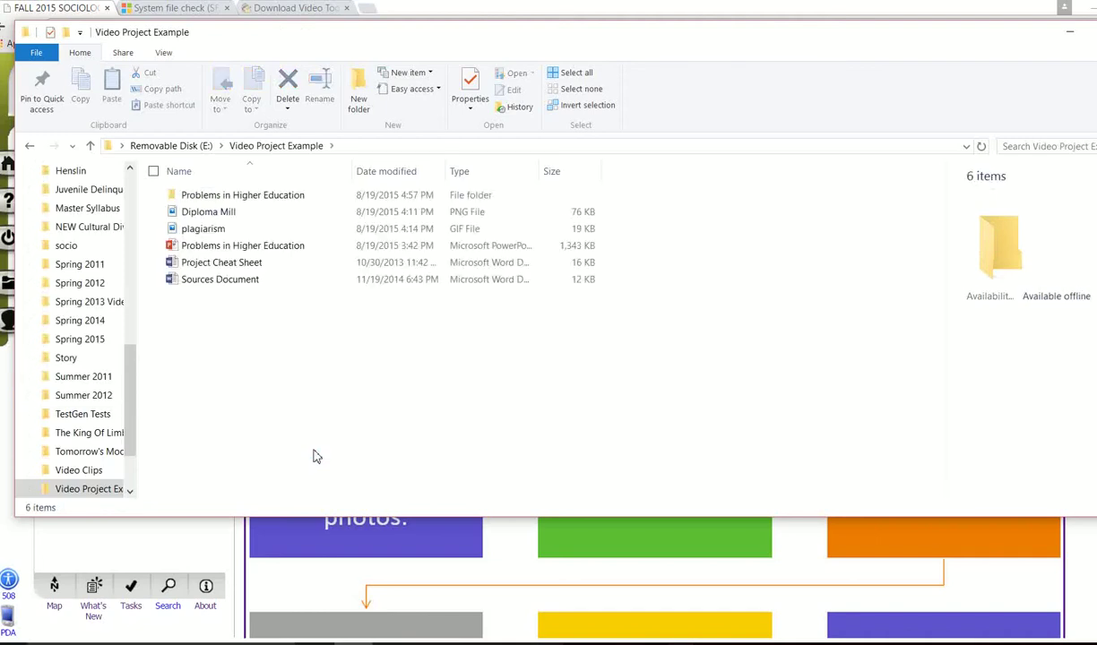
Open the Problems in Higher Education presentation in PowerPoint, dismiss the default-program dialog and review its slides through Sources.
{"action": "left_click", "coordinate": [190, 251]}
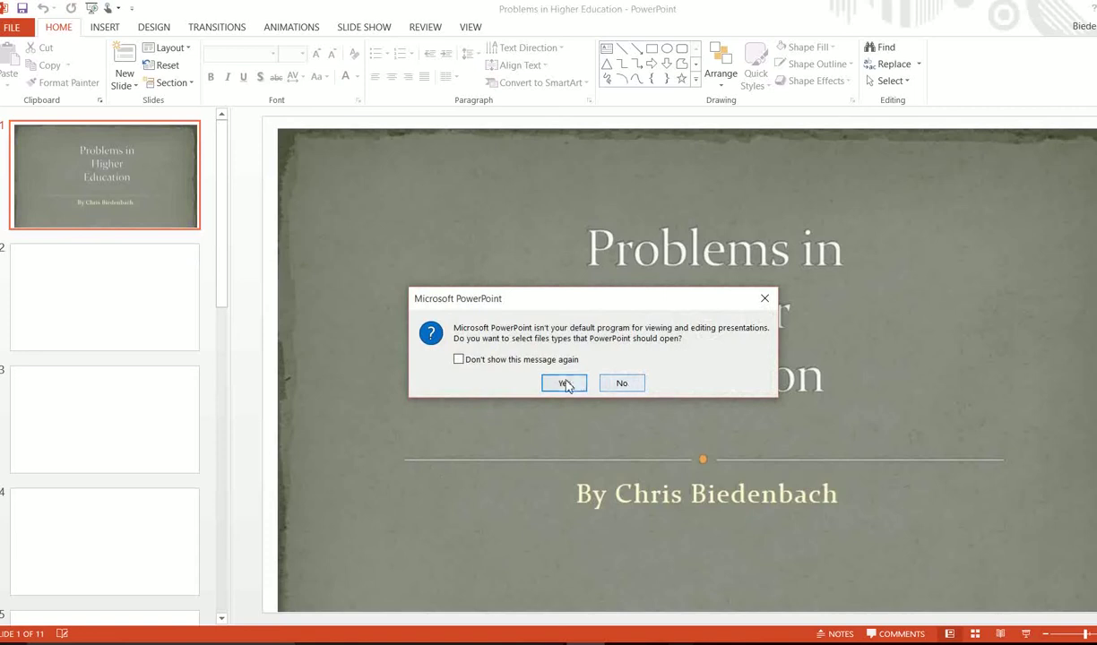
{"action": "left_click", "coordinate": [766, 299]}
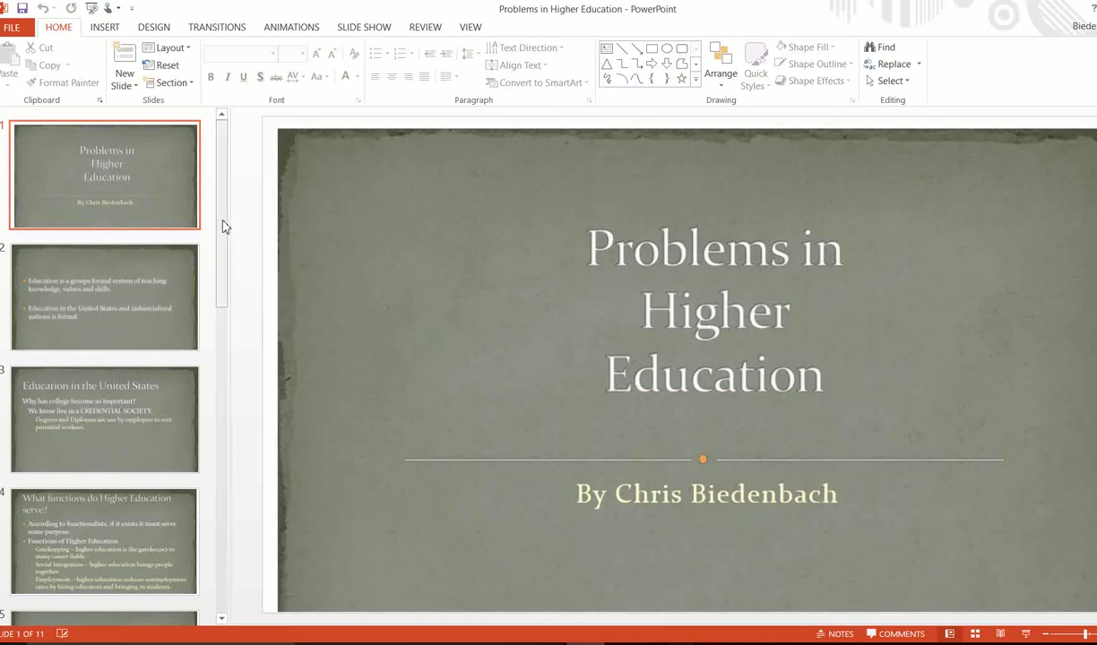
{"action": "left_click_drag", "start_coordinate": [223, 227], "coordinate": [211, 562]}
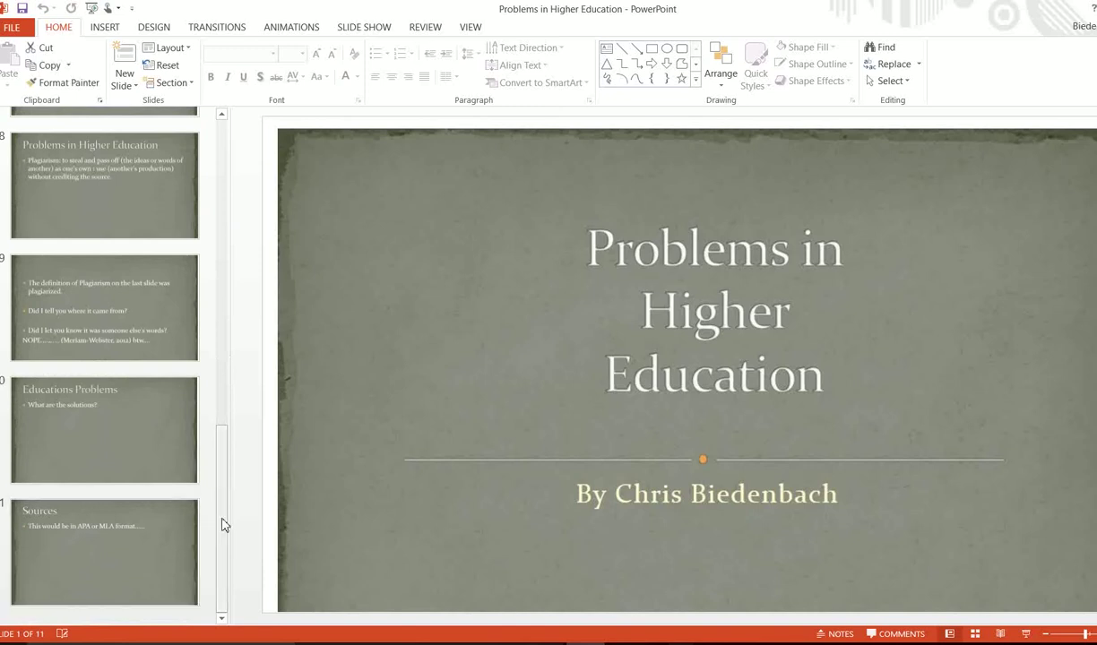
{"action": "left_click_drag", "start_coordinate": [223, 524], "coordinate": [226, 208]}
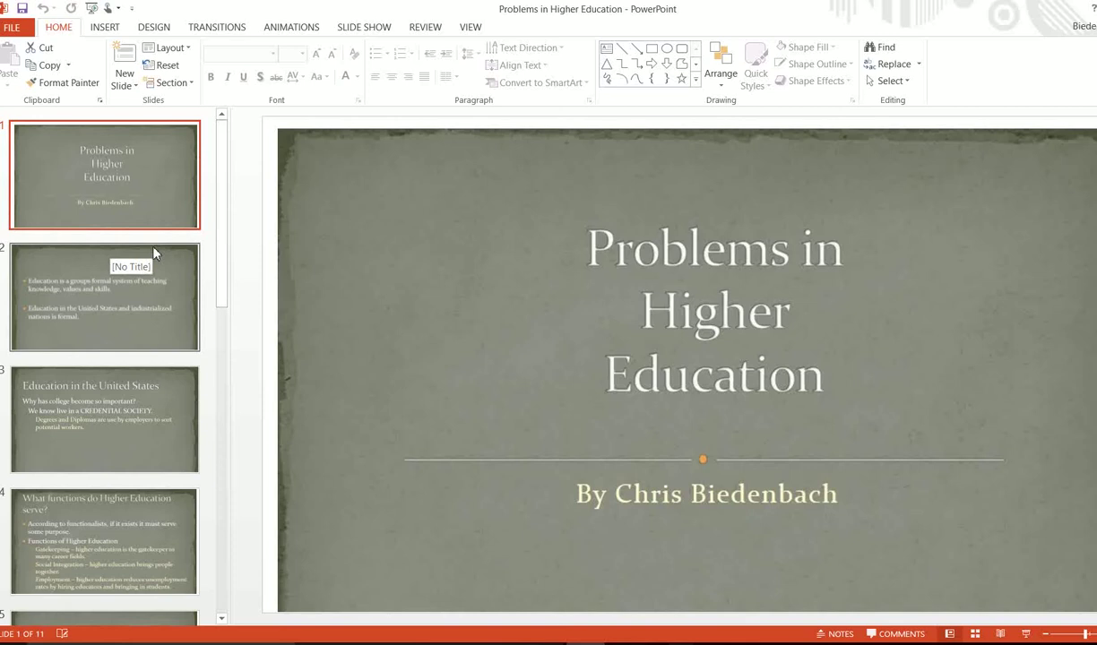
Save the presentation as Problems in Higher Education in the Video Project Example folder, replacing the existing file.
{"action": "left_click", "coordinate": [13, 27]}
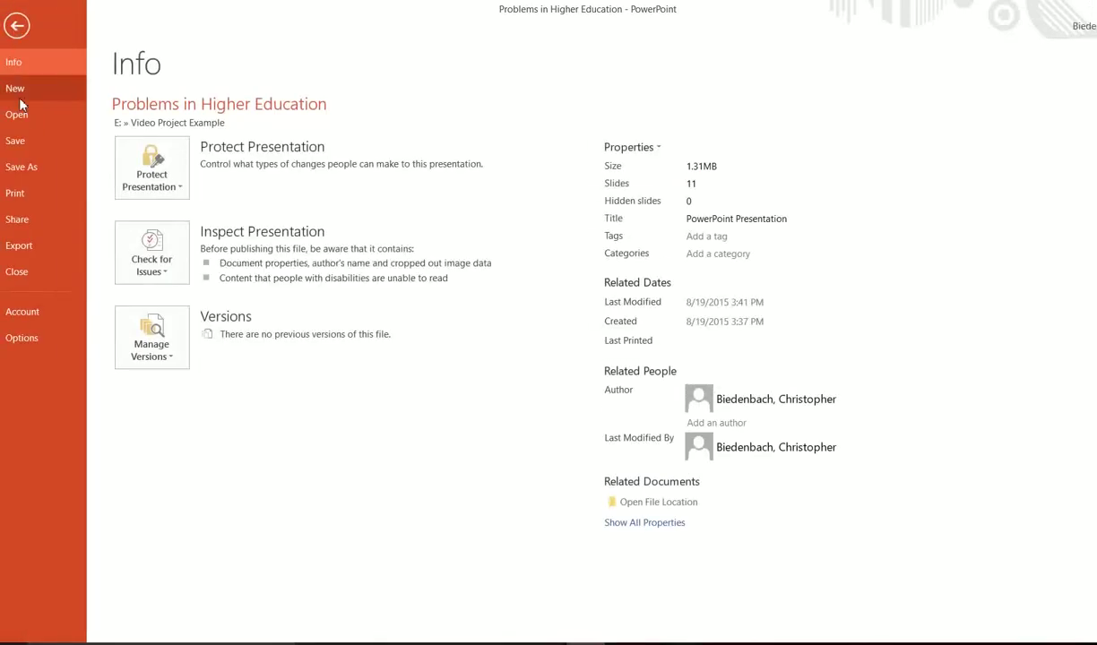
{"action": "left_click", "coordinate": [20, 168]}
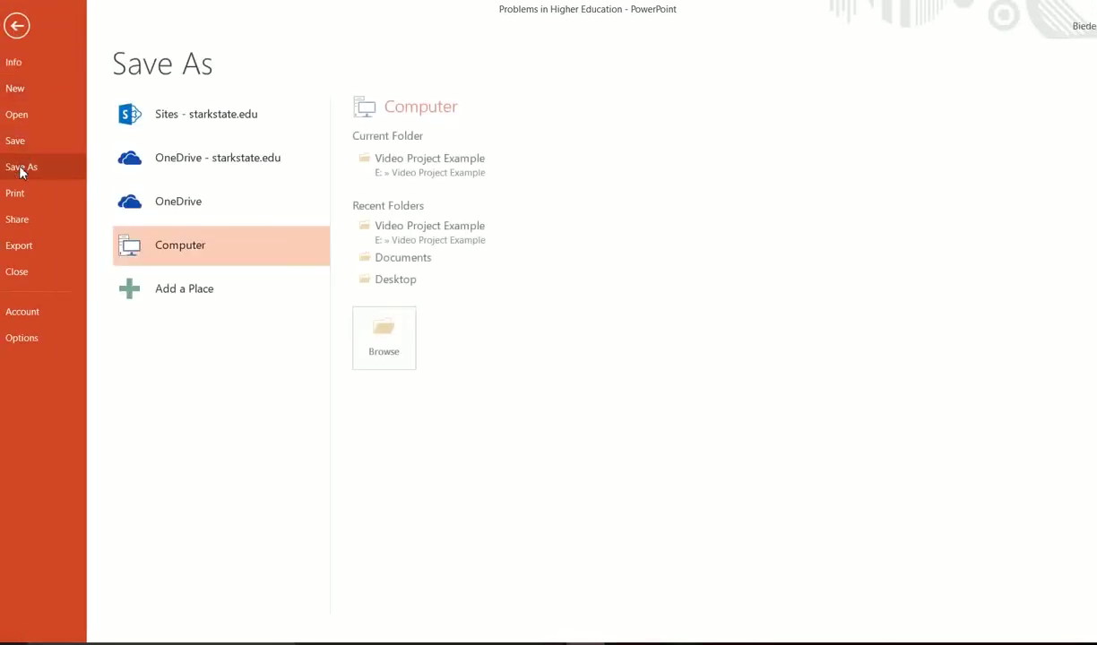
{"action": "left_click", "coordinate": [388, 168]}
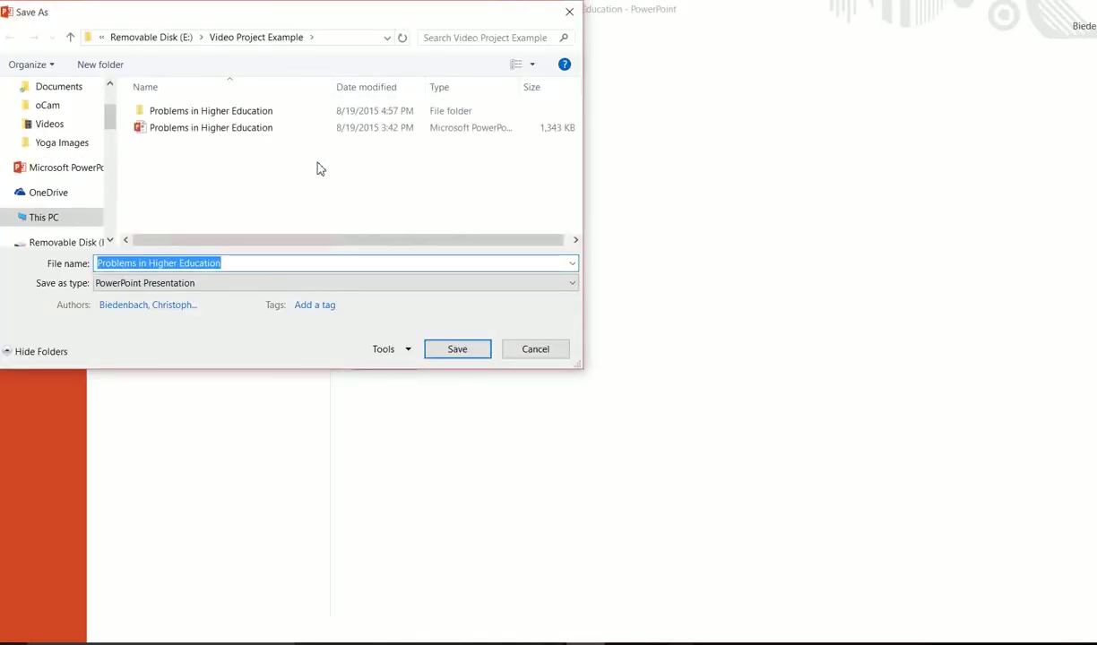
{"action": "left_click", "coordinate": [441, 350]}
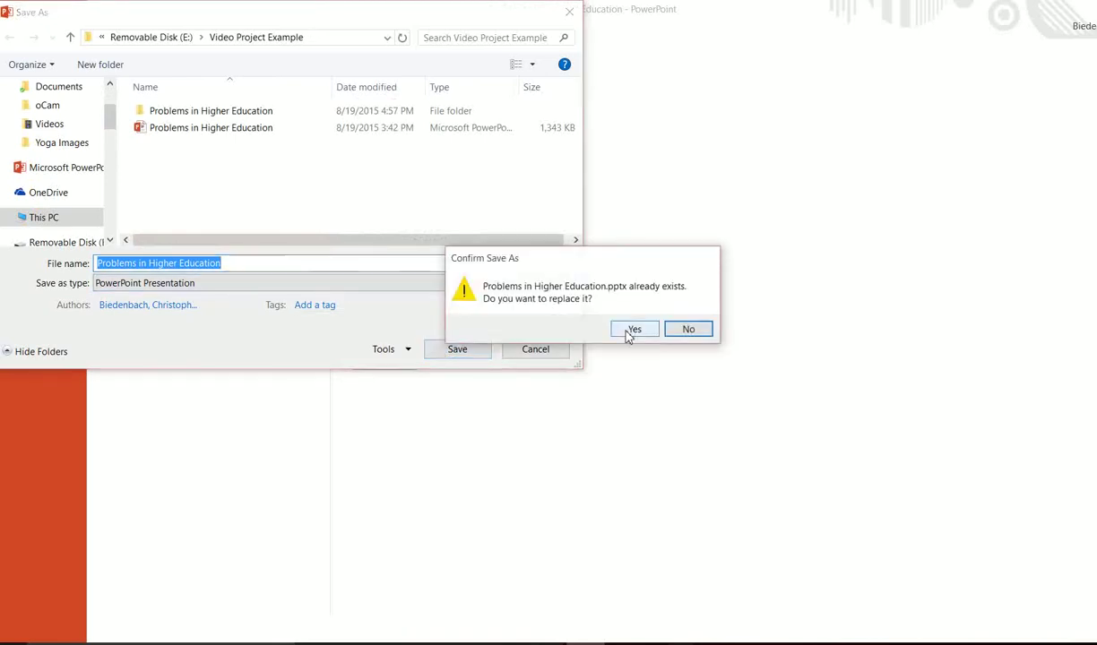
{"action": "left_click", "coordinate": [633, 329]}
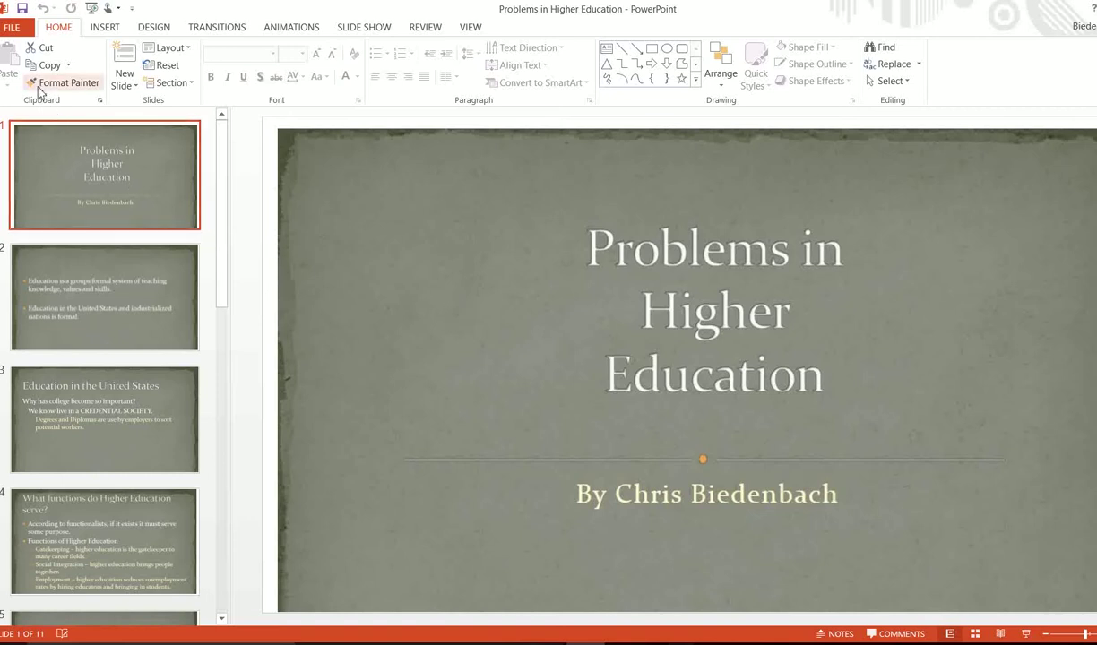
Export all slides in JPEG File Interchange Format to the Video Project Example folder and open the Problems in Higher Education image folder in File Explorer.
{"action": "left_click", "coordinate": [12, 32]}
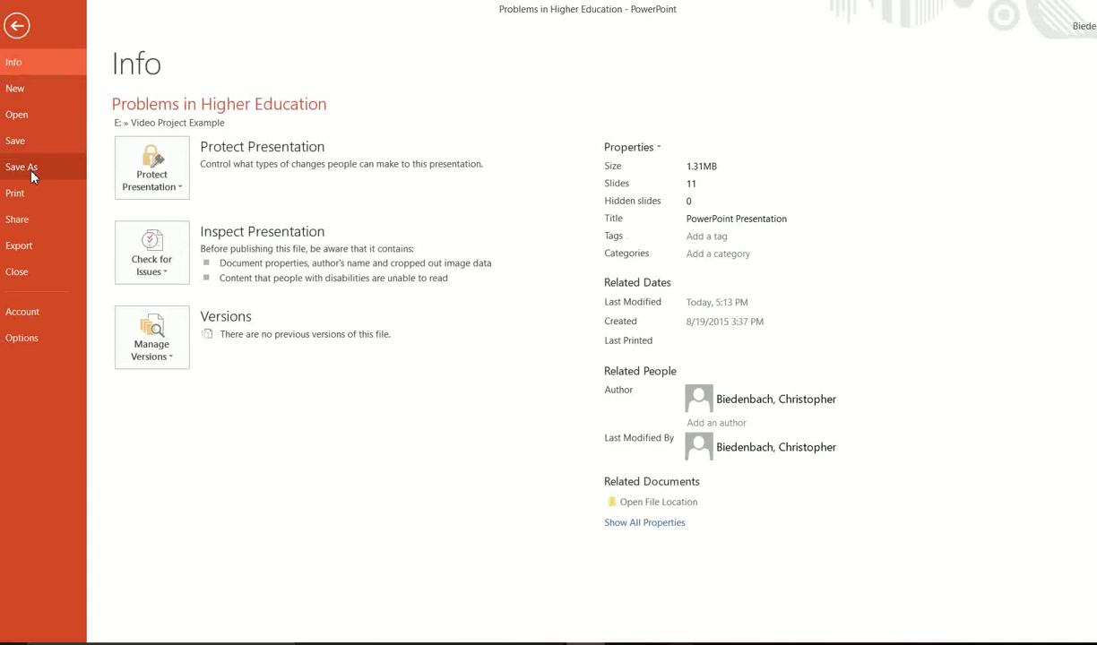
{"action": "left_click", "coordinate": [31, 173]}
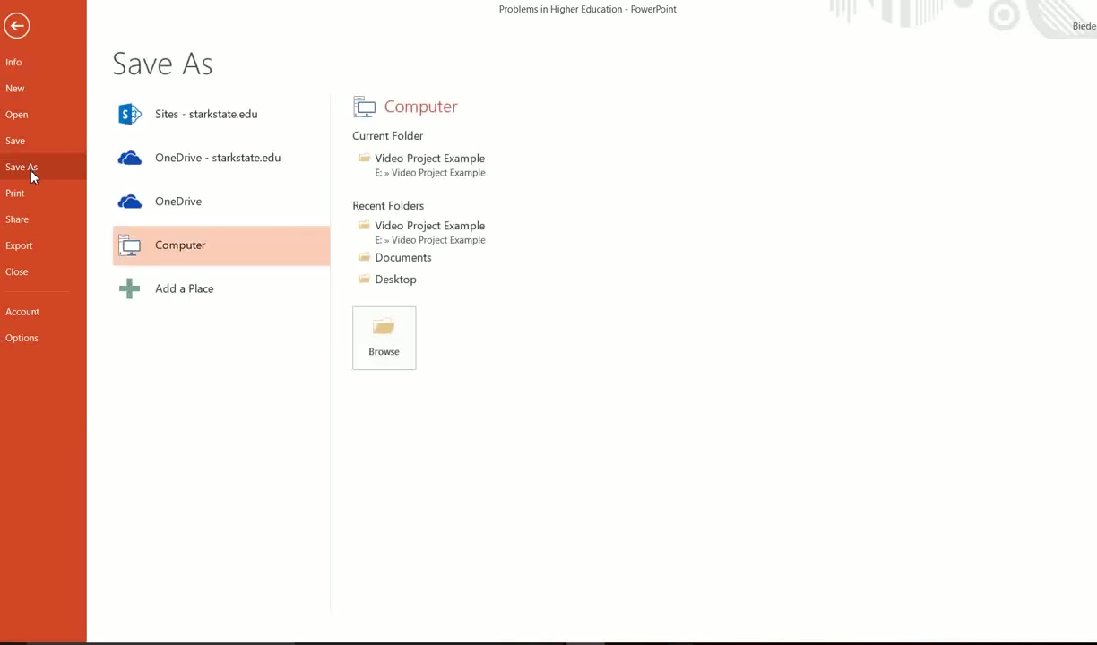
{"action": "left_click", "coordinate": [448, 164]}
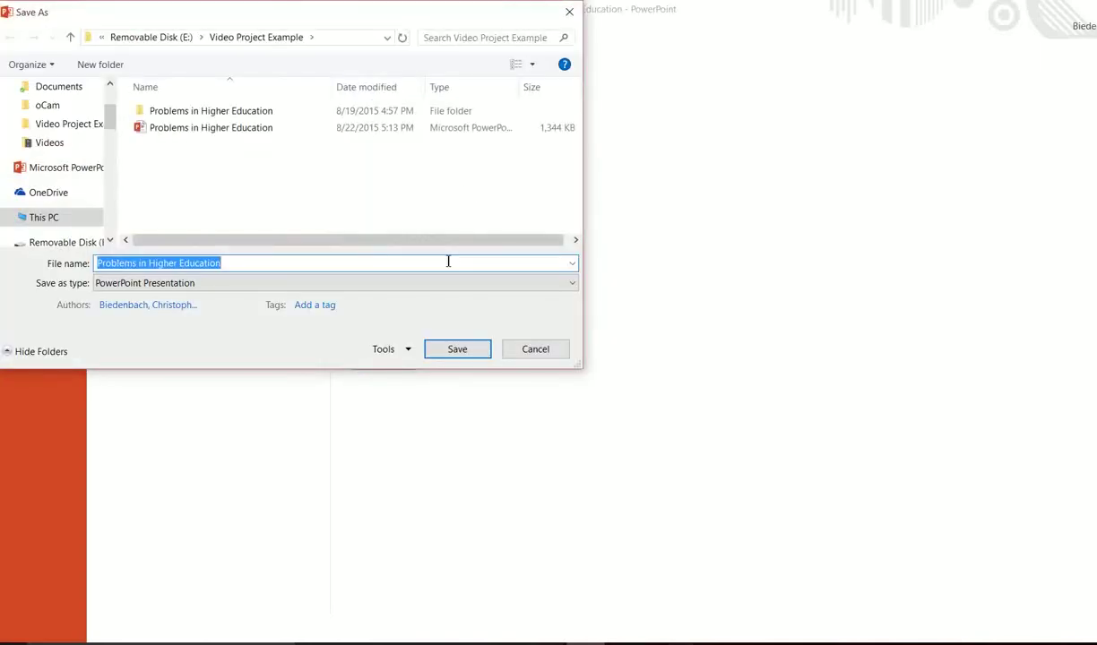
{"action": "left_click", "coordinate": [573, 285]}
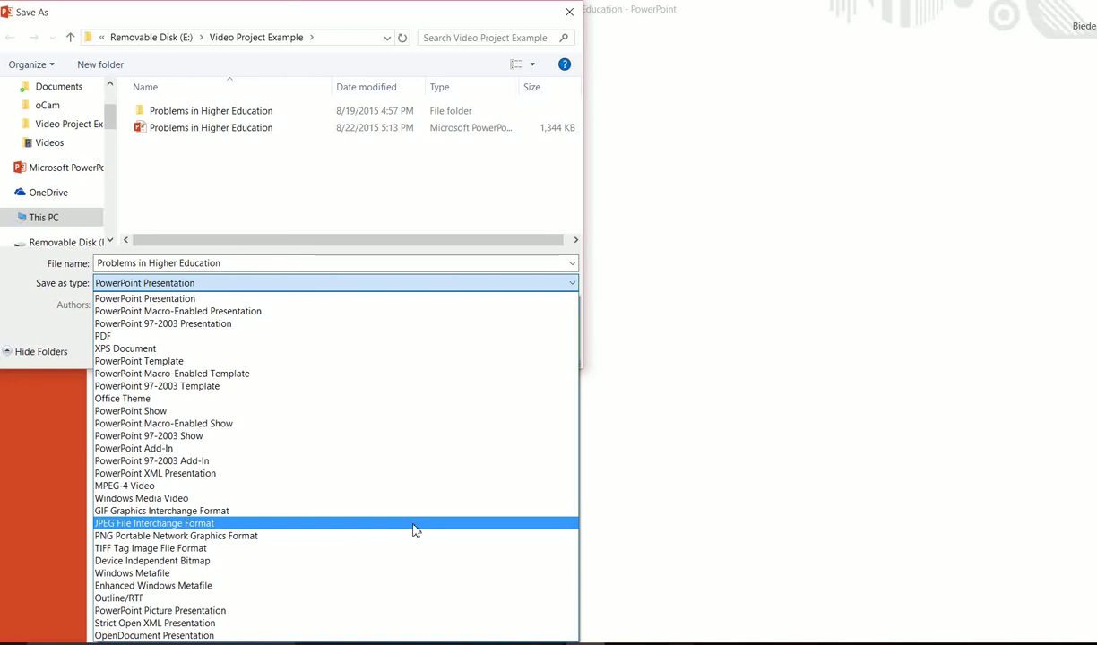
{"action": "left_click", "coordinate": [415, 524]}
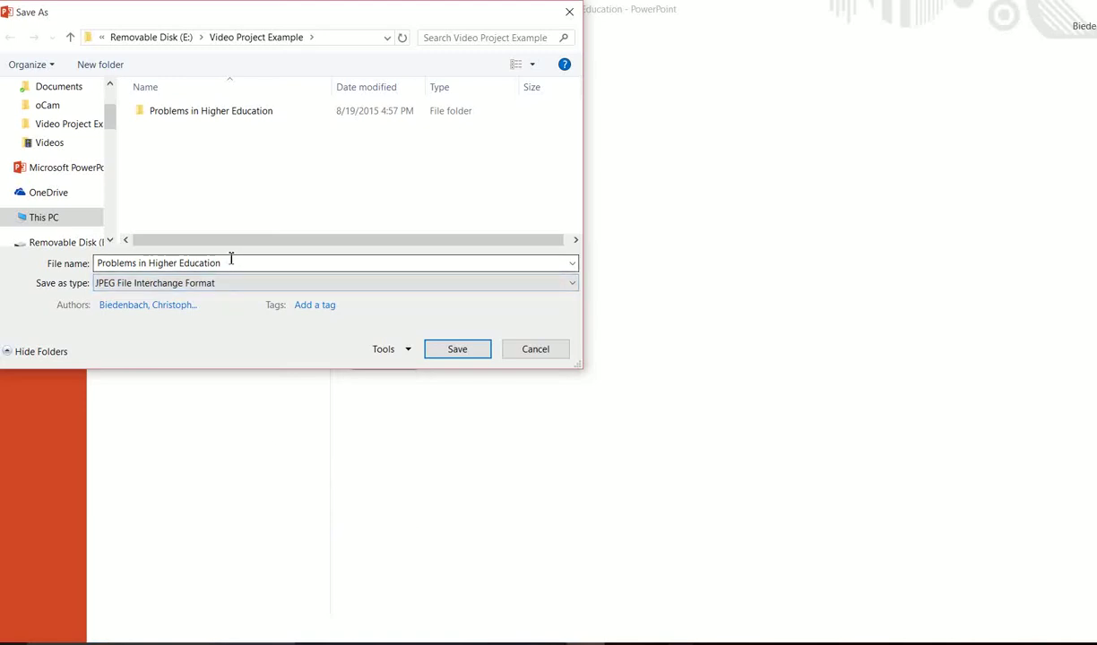
{"action": "left_click", "coordinate": [456, 348]}
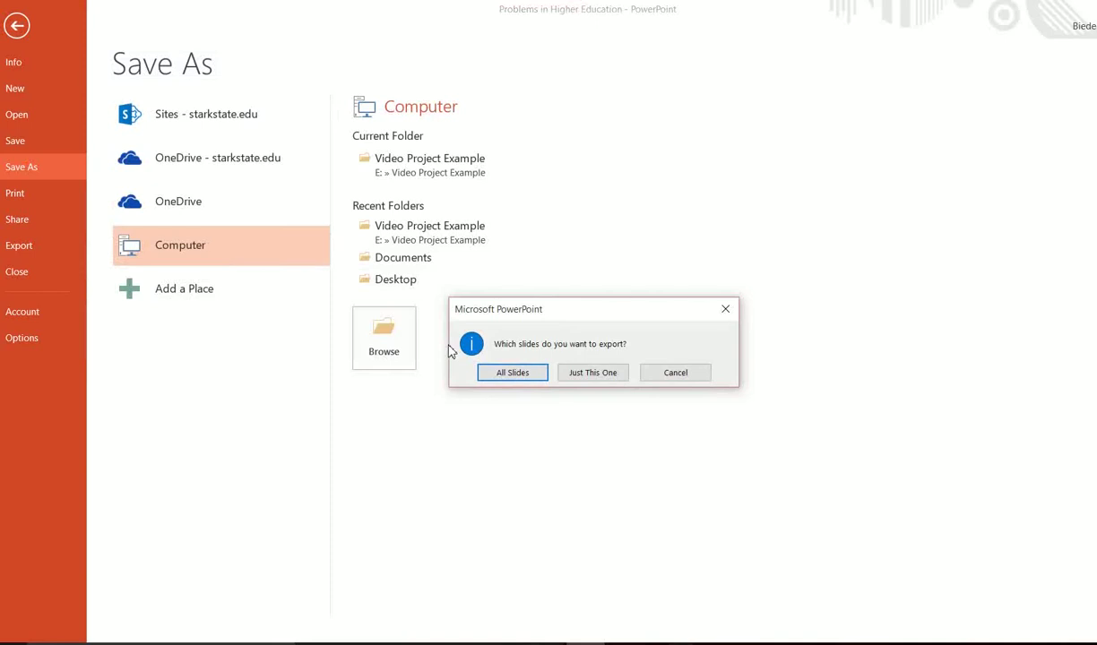
{"action": "left_click", "coordinate": [507, 371]}
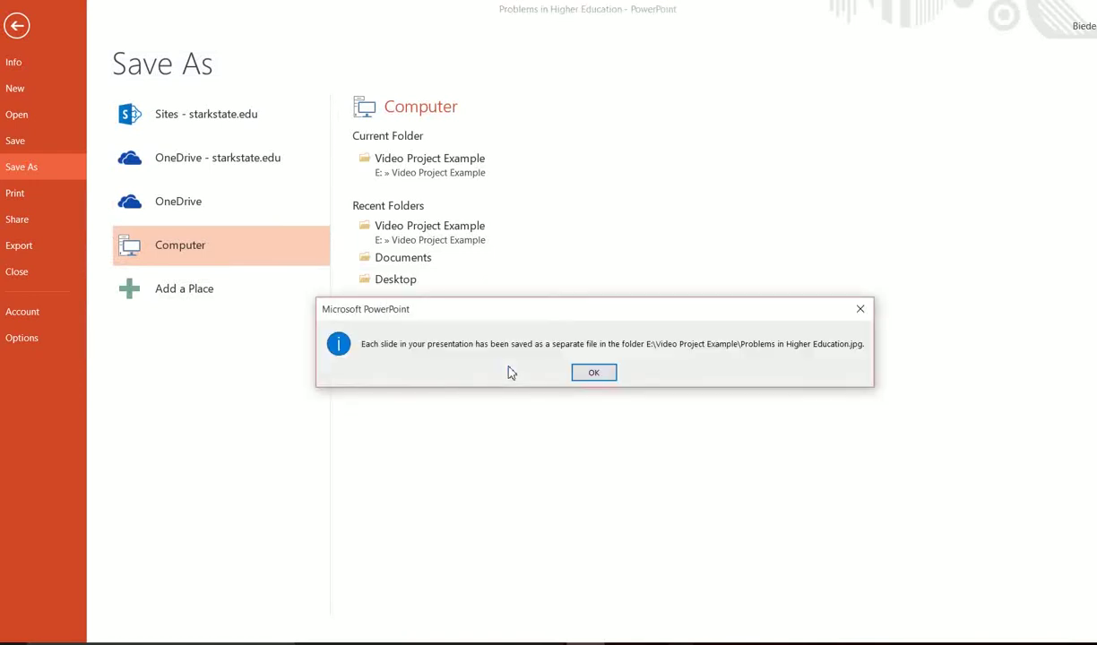
{"action": "left_click", "coordinate": [593, 374]}
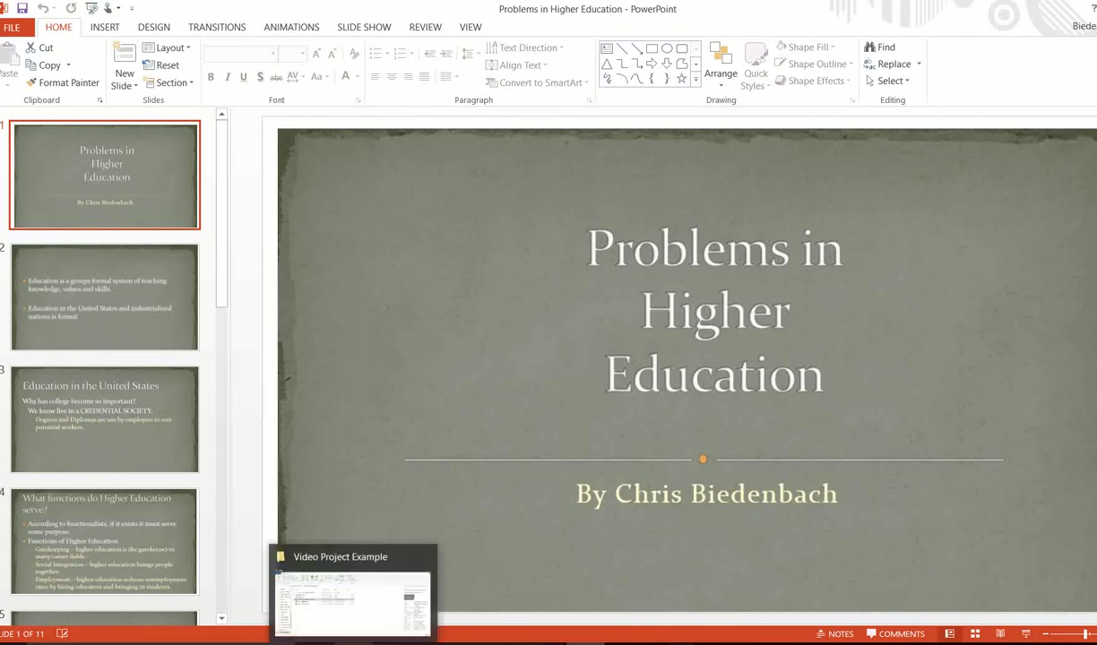
{"action": "left_click", "coordinate": [353, 643]}
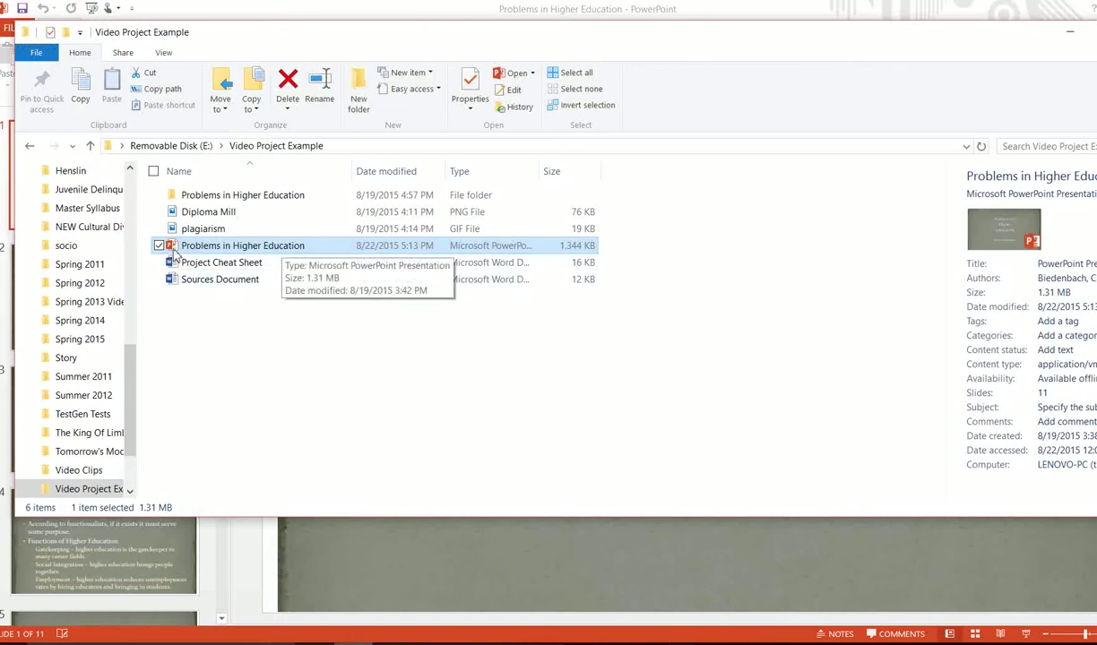
{"action": "double_click", "coordinate": [200, 197]}
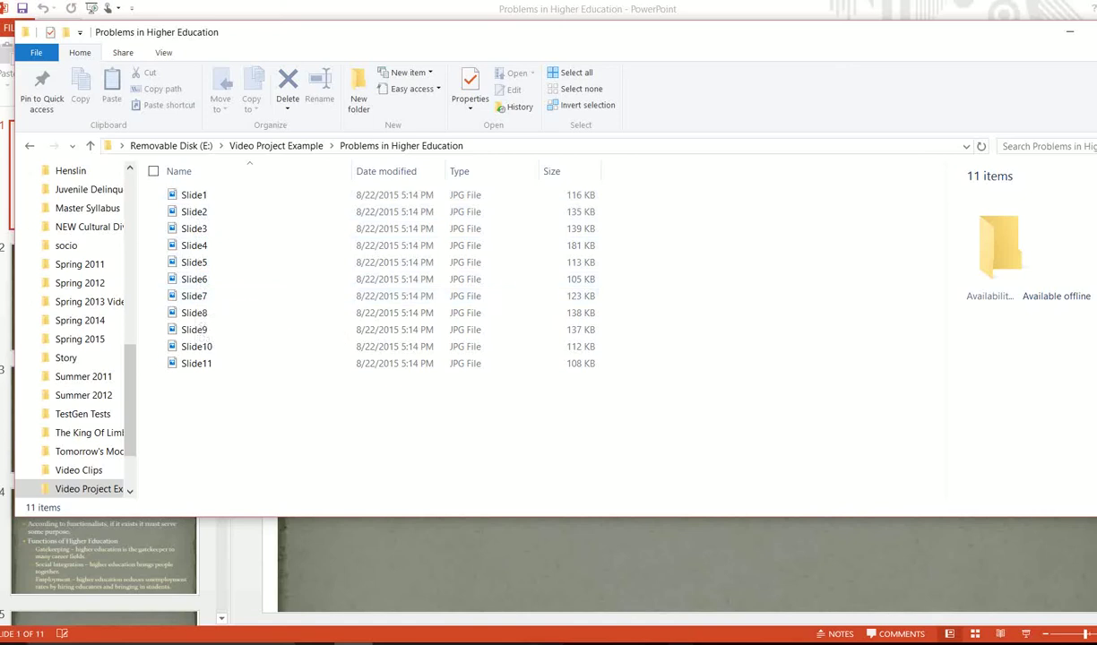
Find and launch Movie Maker, then reposition and enlarge its window to fill most of the screen.
{"action": "key", "text": "super+s"}
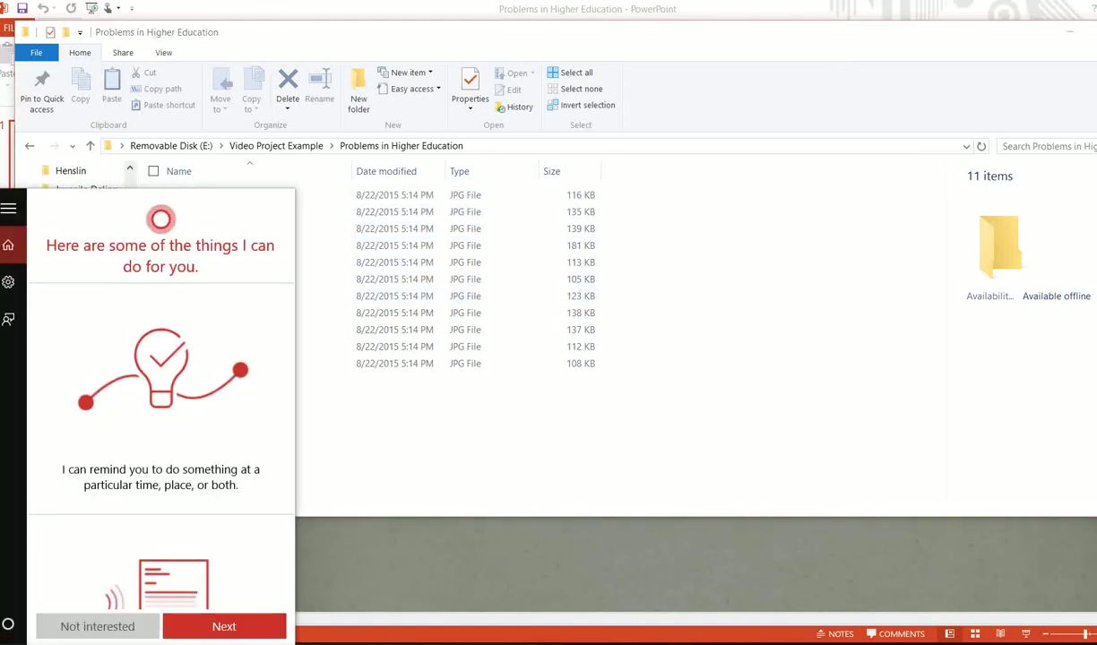
{"action": "type", "text": "movie"}
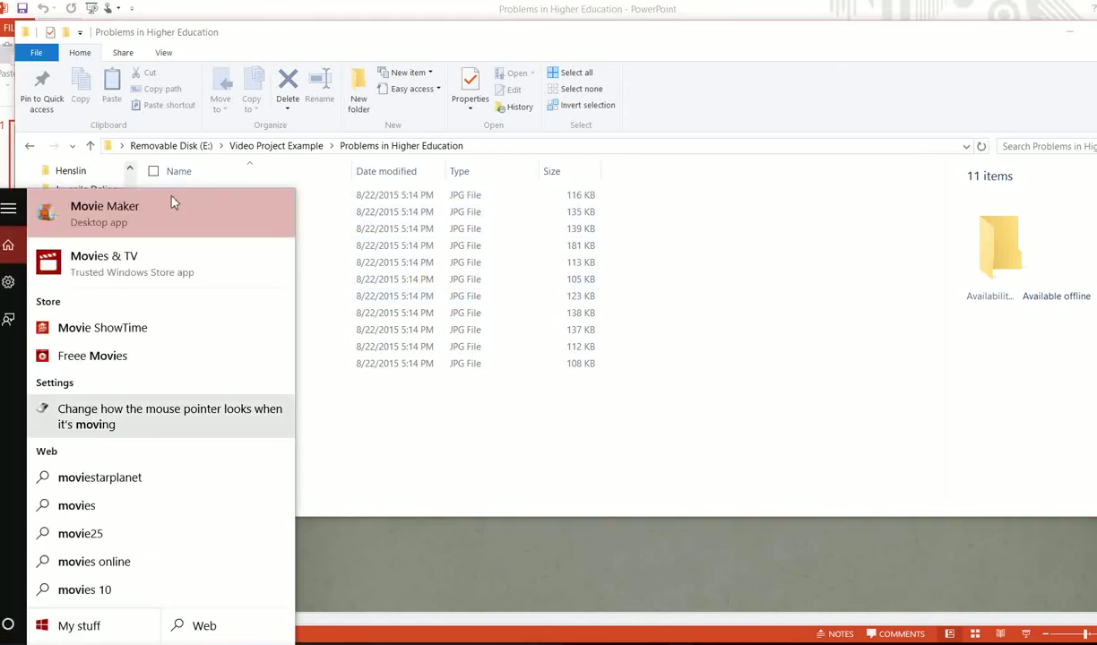
{"action": "left_click", "coordinate": [152, 211]}
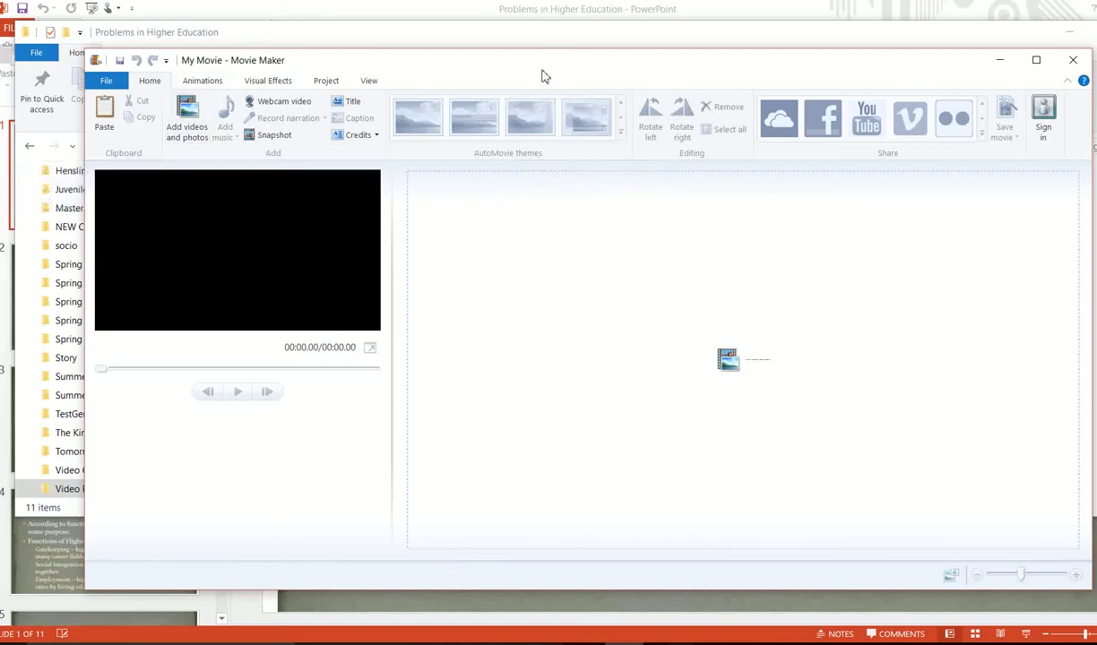
{"action": "left_click_drag", "start_coordinate": [542, 76], "coordinate": [461, 29]}
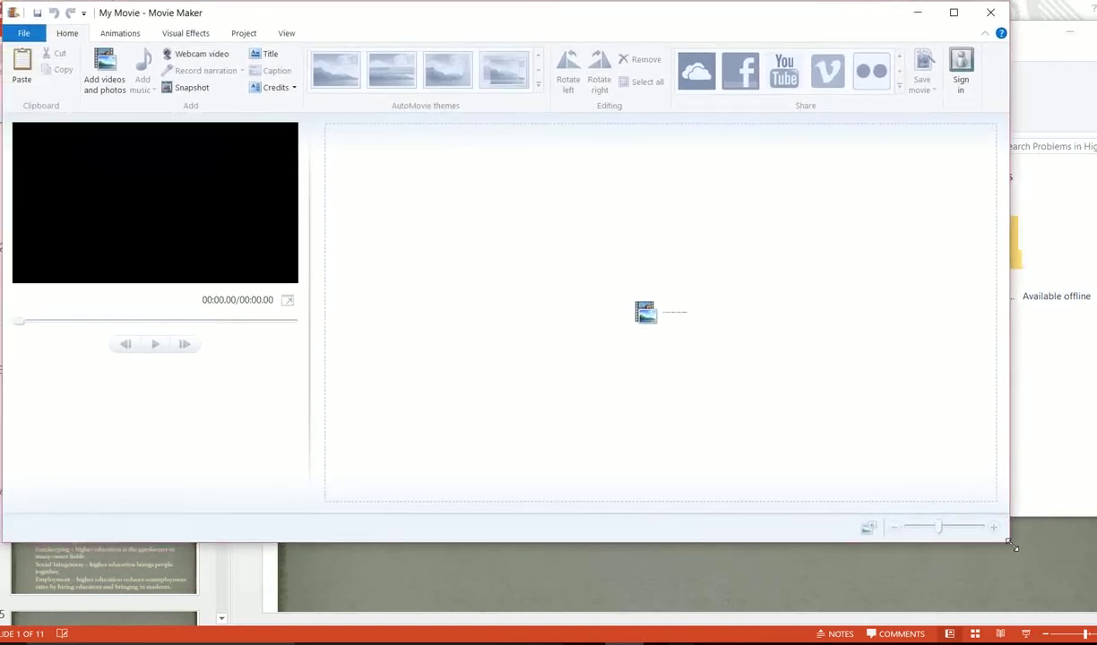
{"action": "left_click_drag", "start_coordinate": [1011, 545], "coordinate": [1090, 627]}
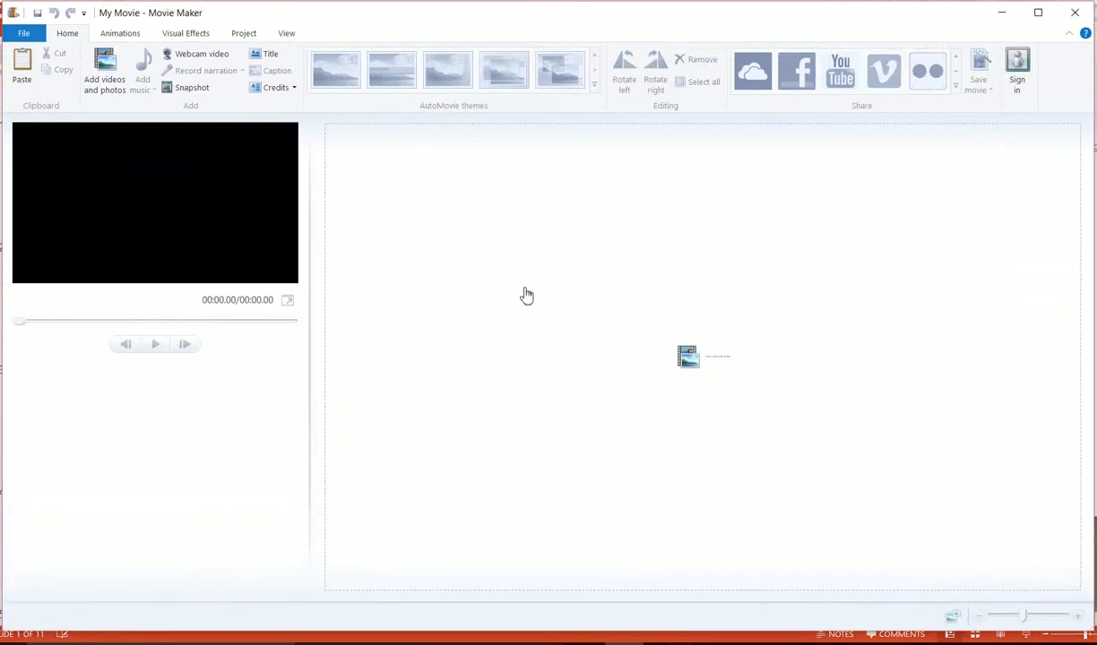
Add all slide images from the Problems in Higher Education folder inside Video Project Example to the movie.
{"action": "left_click", "coordinate": [117, 94]}
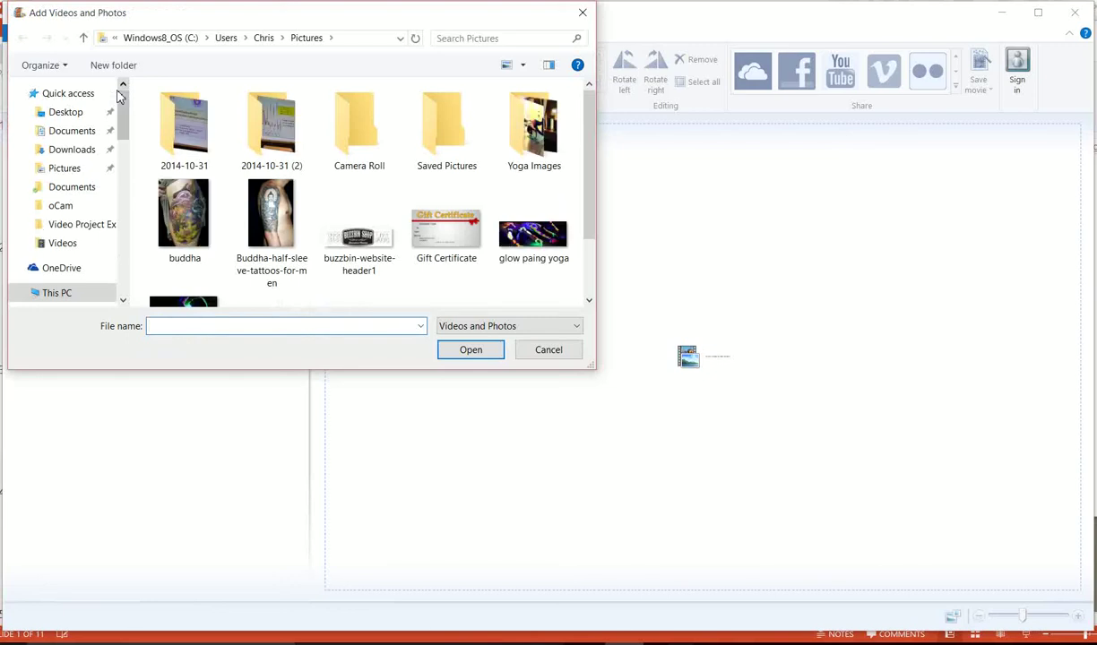
{"action": "left_click_drag", "start_coordinate": [122, 134], "coordinate": [88, 278]}
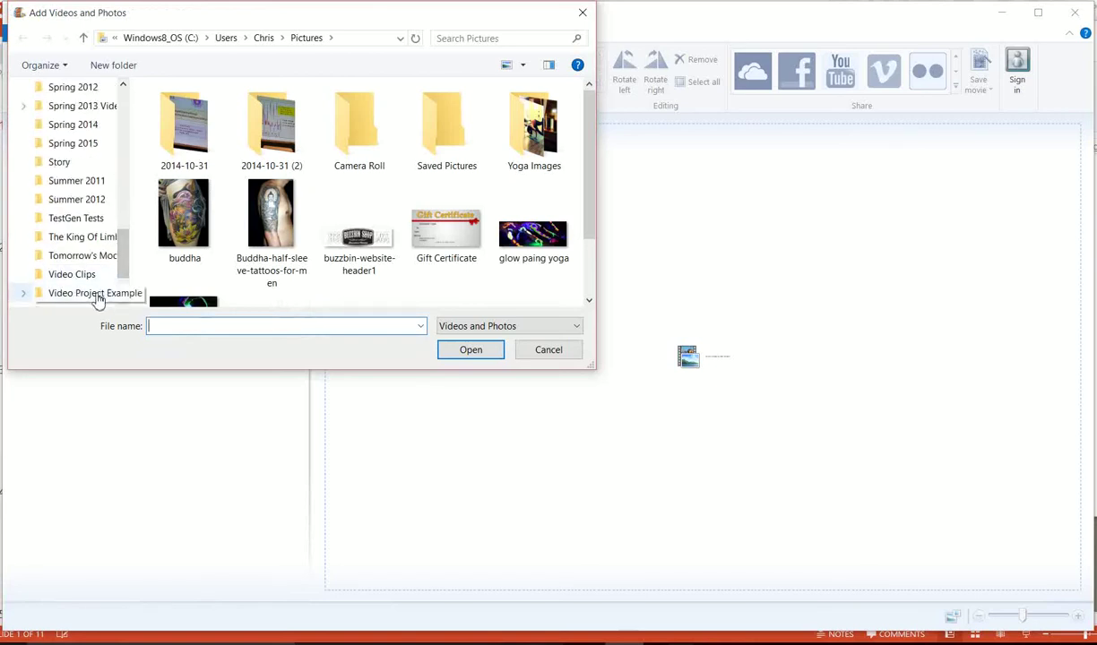
{"action": "left_click", "coordinate": [98, 294]}
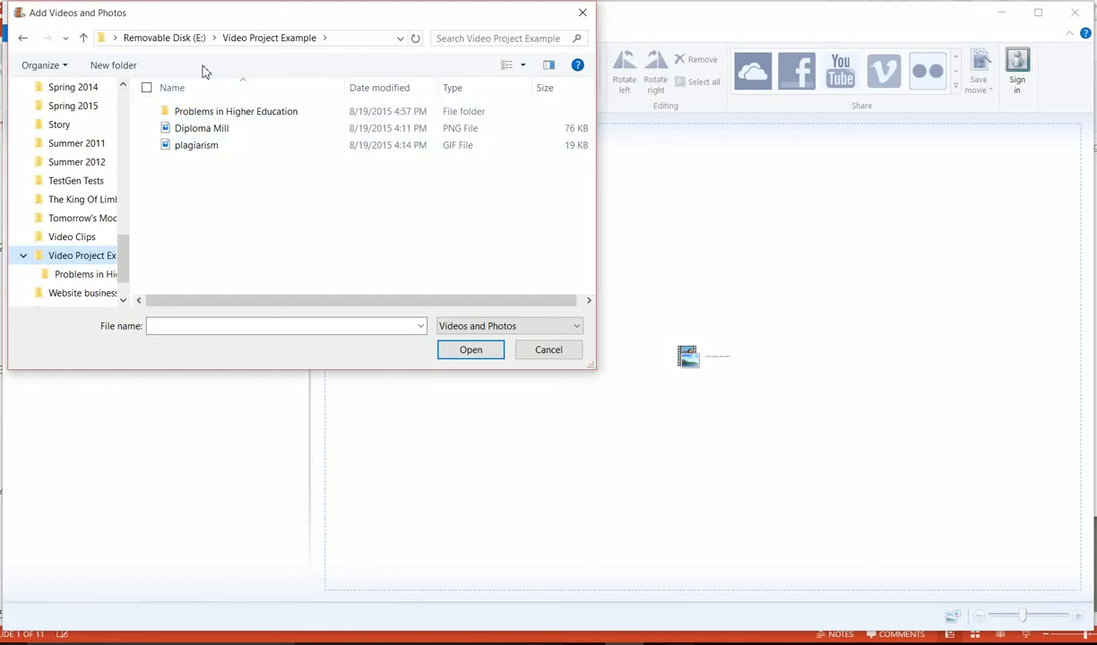
{"action": "double_click", "coordinate": [198, 115]}
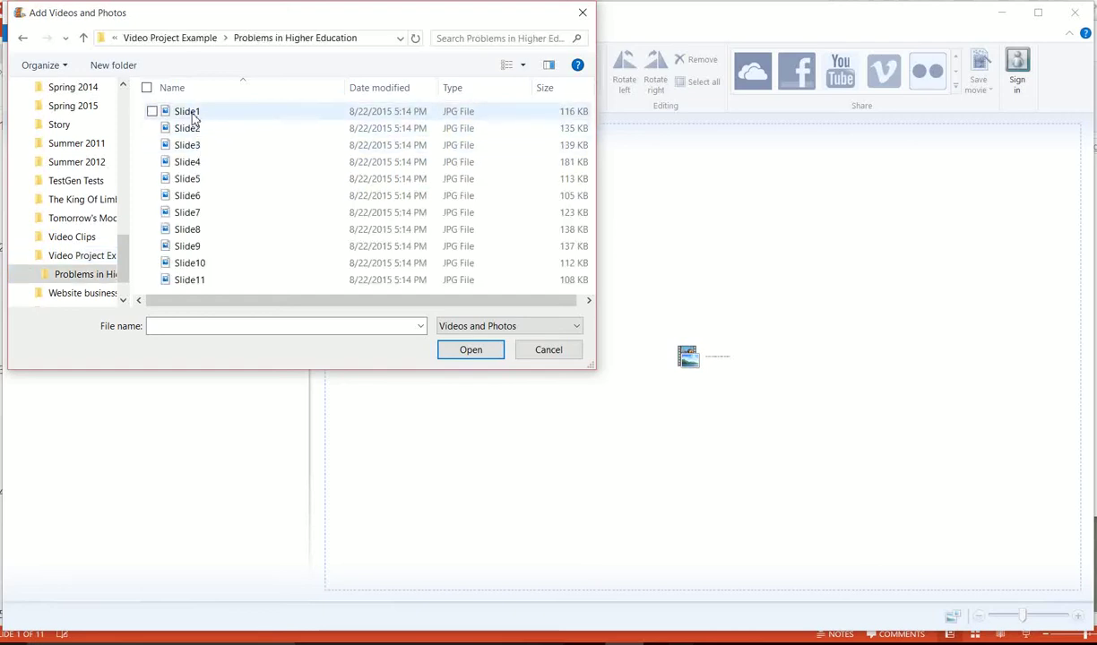
{"action": "left_click", "coordinate": [193, 117]}
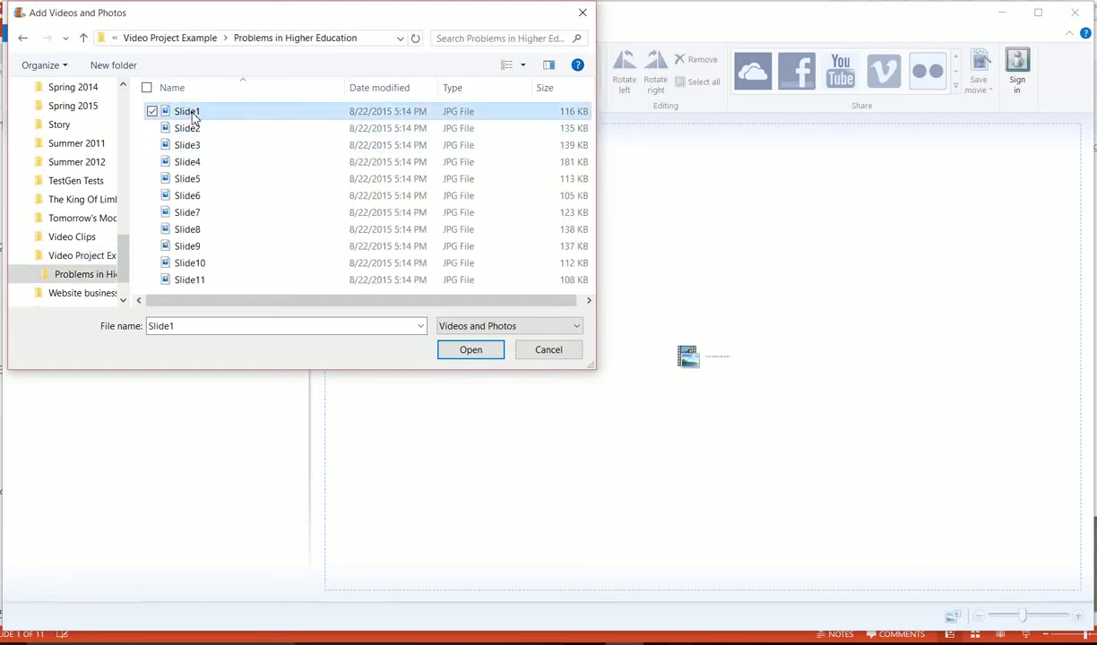
{"action": "key", "text": "ctrl+a"}
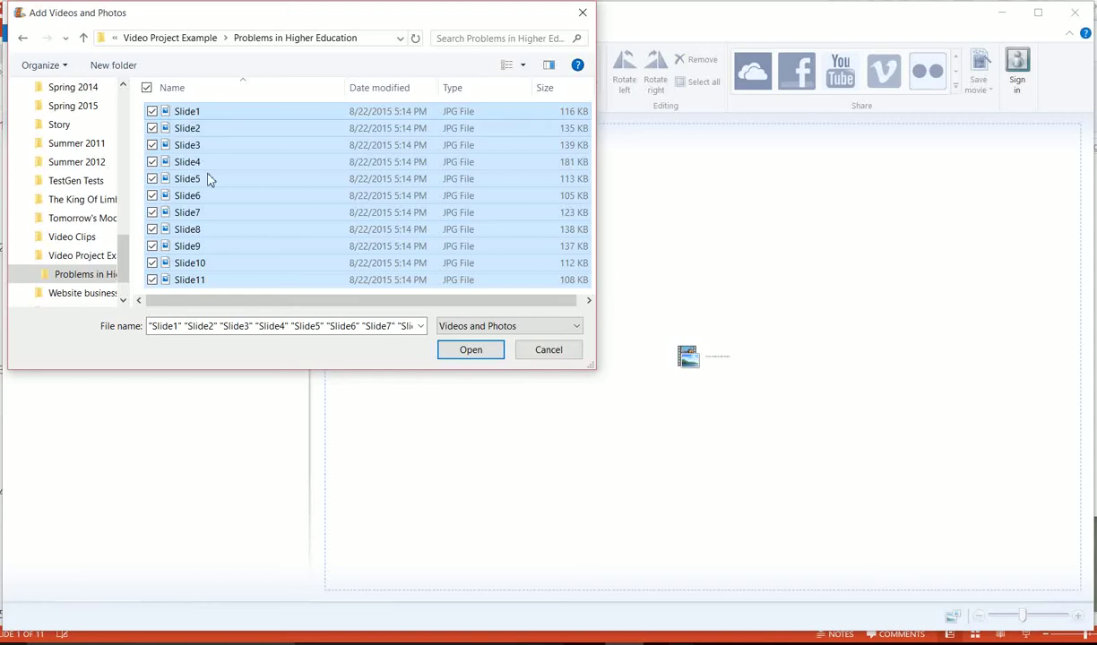
{"action": "left_click", "coordinate": [470, 351]}
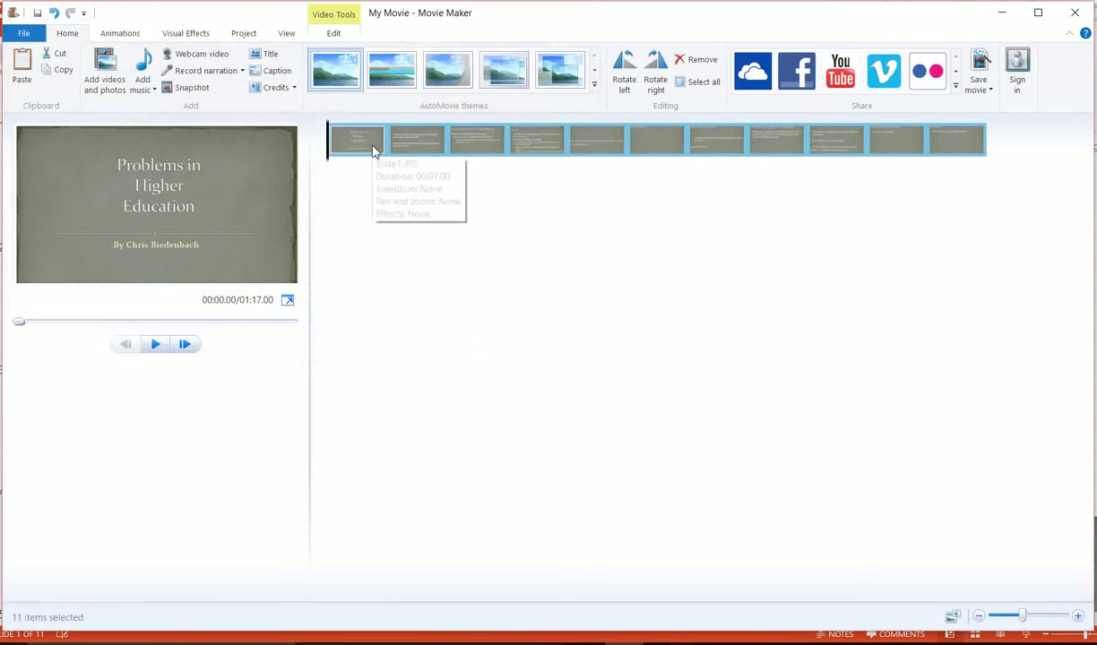
Examine the second to fifth slides on the storyboard, then preview the movie from the title slide and pause at the fourth slide.
{"action": "left_click", "coordinate": [410, 150]}
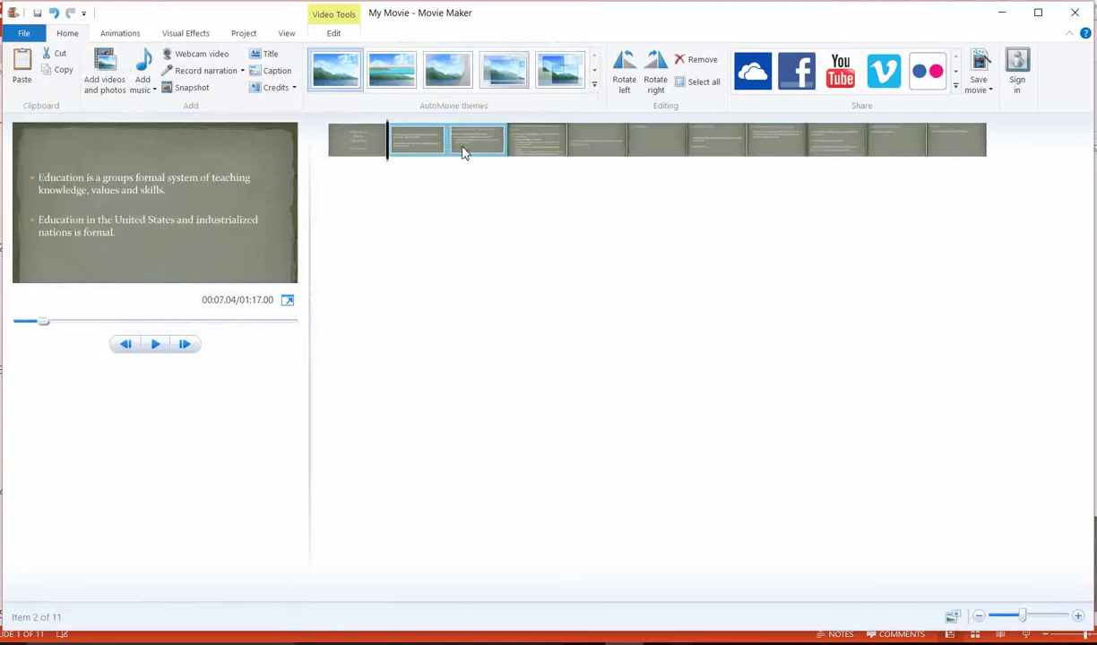
{"action": "left_click", "coordinate": [463, 152]}
{"action": "left_click", "coordinate": [524, 153]}
{"action": "left_click", "coordinate": [592, 148]}
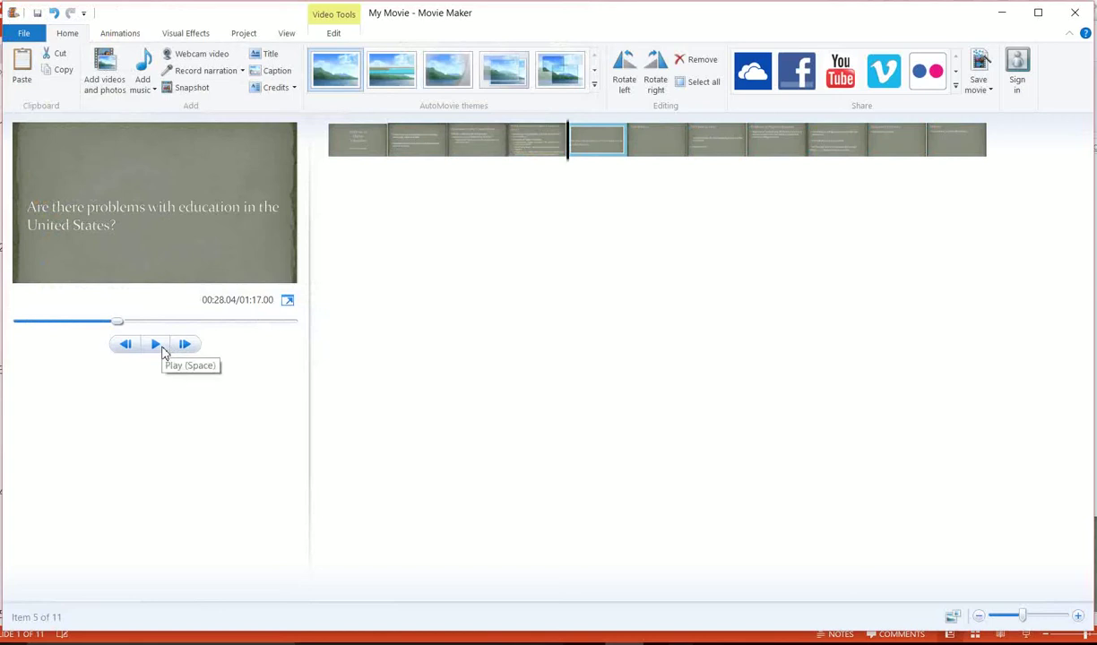
{"action": "left_click", "coordinate": [27, 321]}
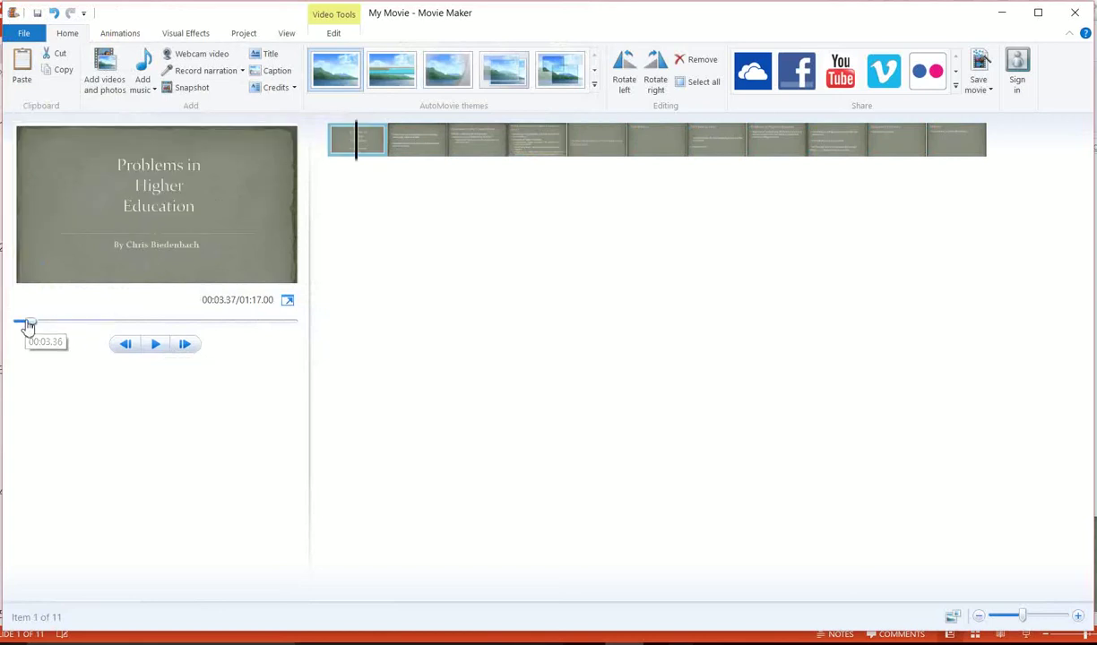
{"action": "left_click", "coordinate": [155, 353]}
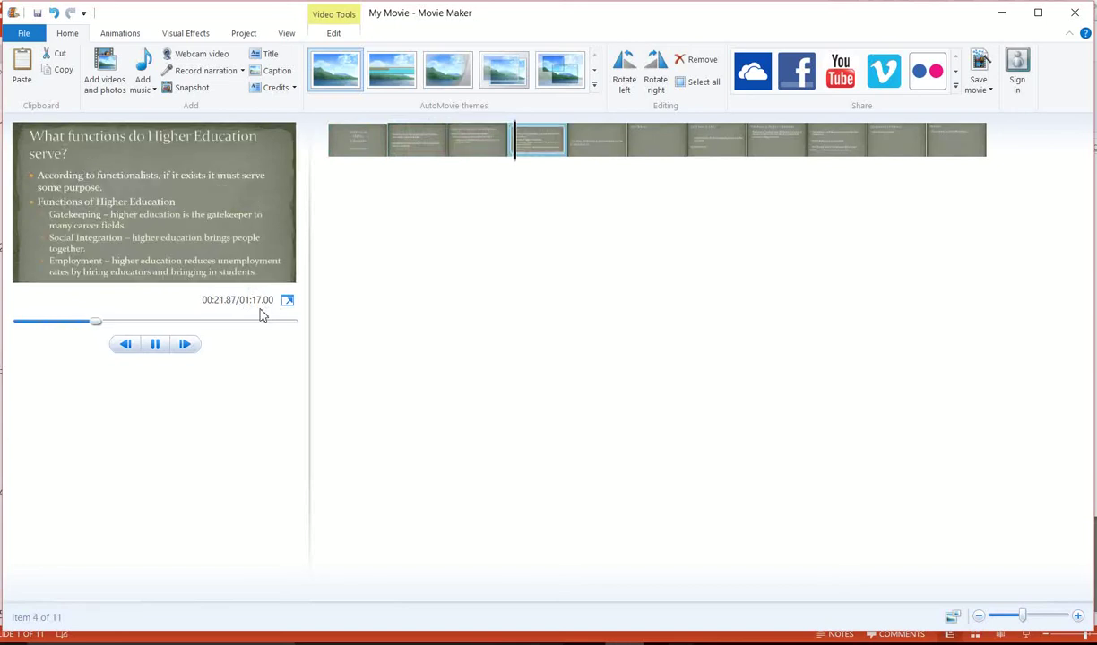
{"action": "left_click", "coordinate": [153, 349]}
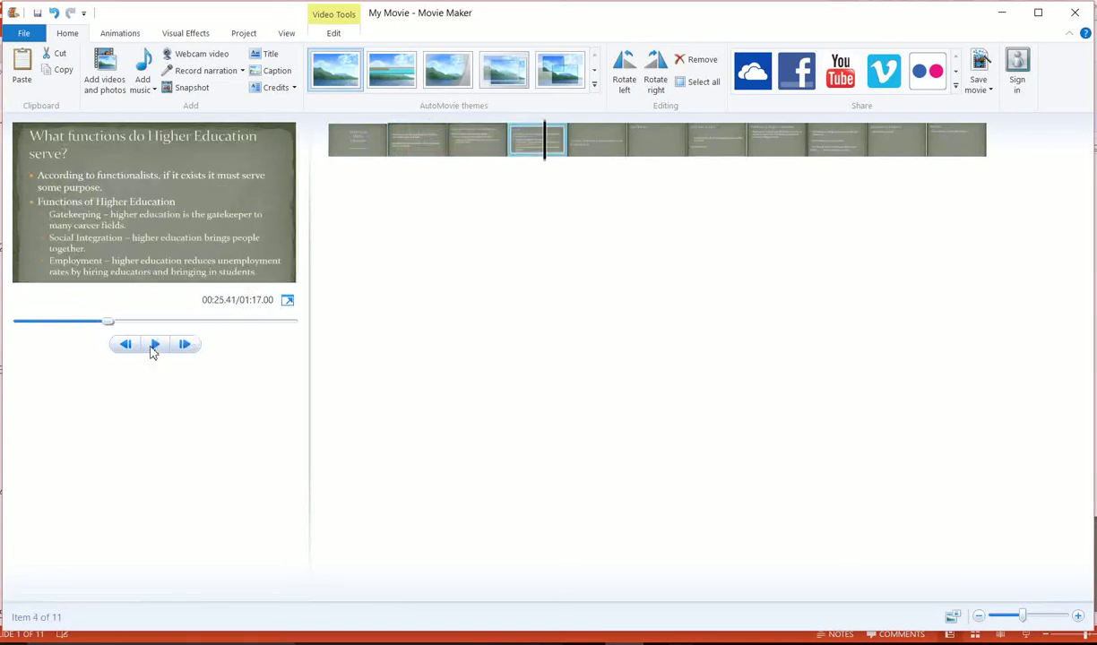
Save the Movie Maker project as sociology project moviemaker in the Video Project Example folder.
{"action": "left_click", "coordinate": [23, 39]}
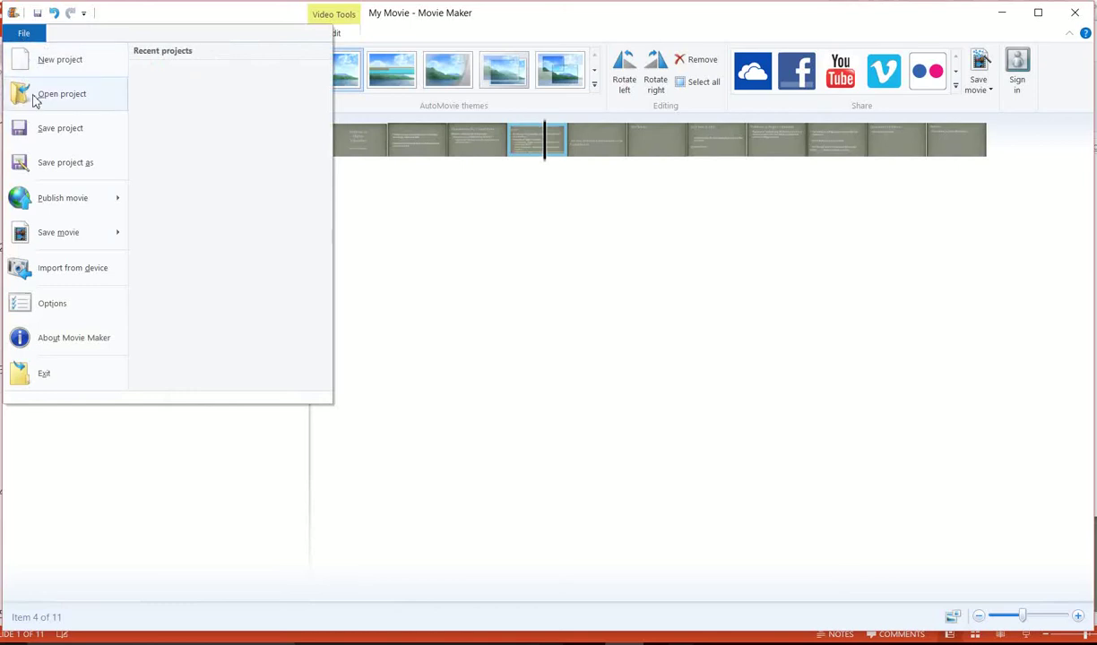
{"action": "left_click", "coordinate": [41, 165]}
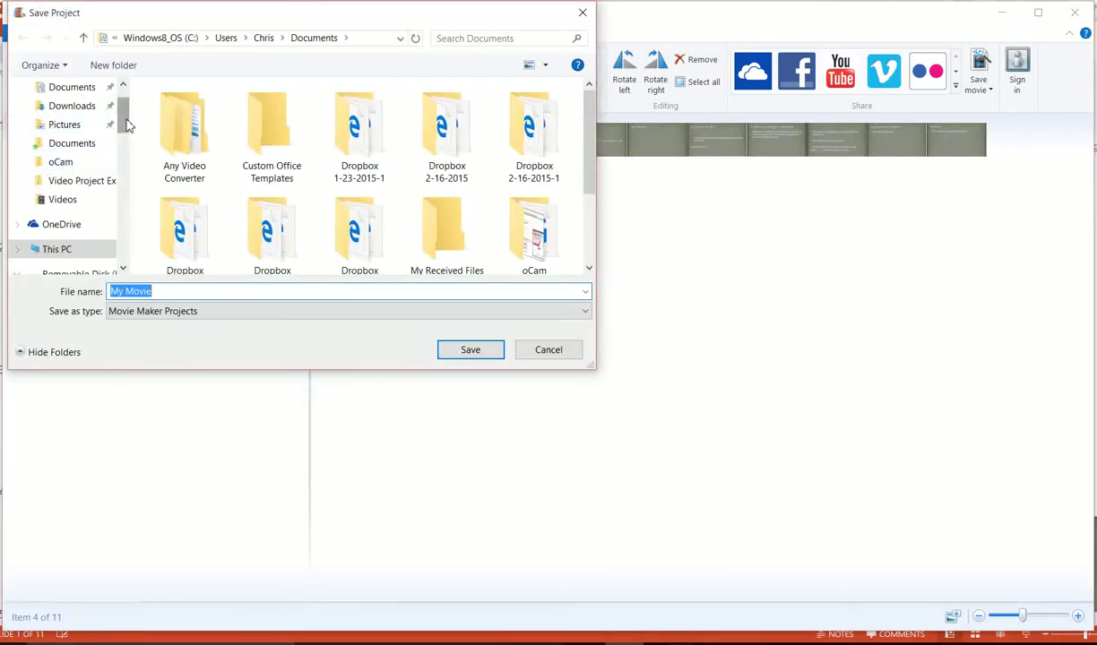
{"action": "left_click_drag", "start_coordinate": [123, 121], "coordinate": [121, 244]}
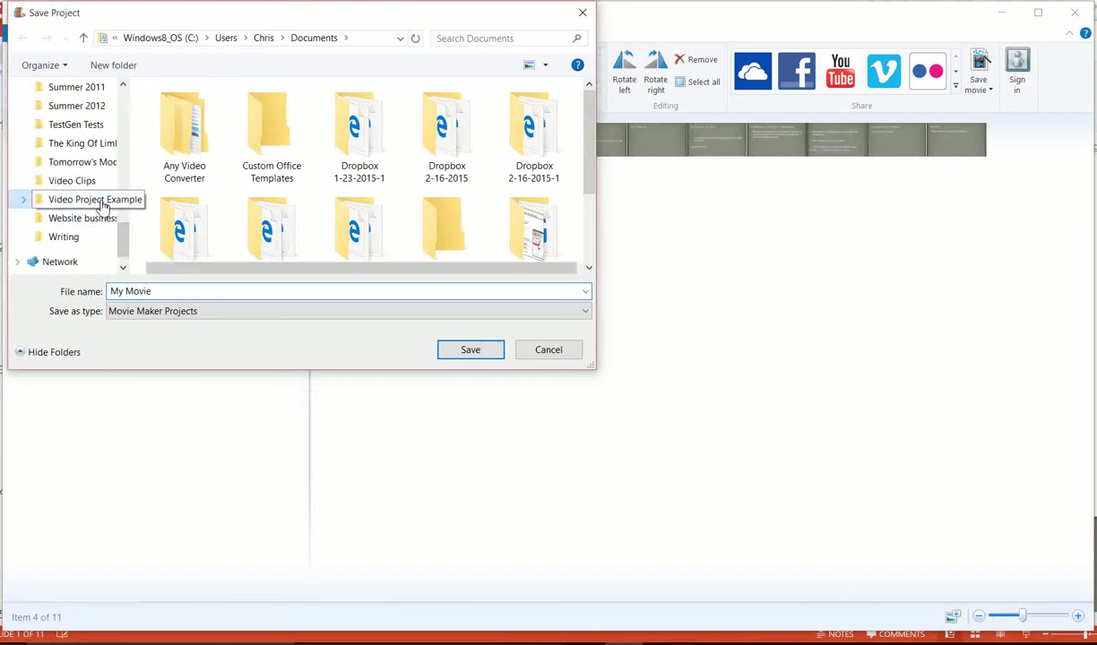
{"action": "left_click", "coordinate": [103, 204]}
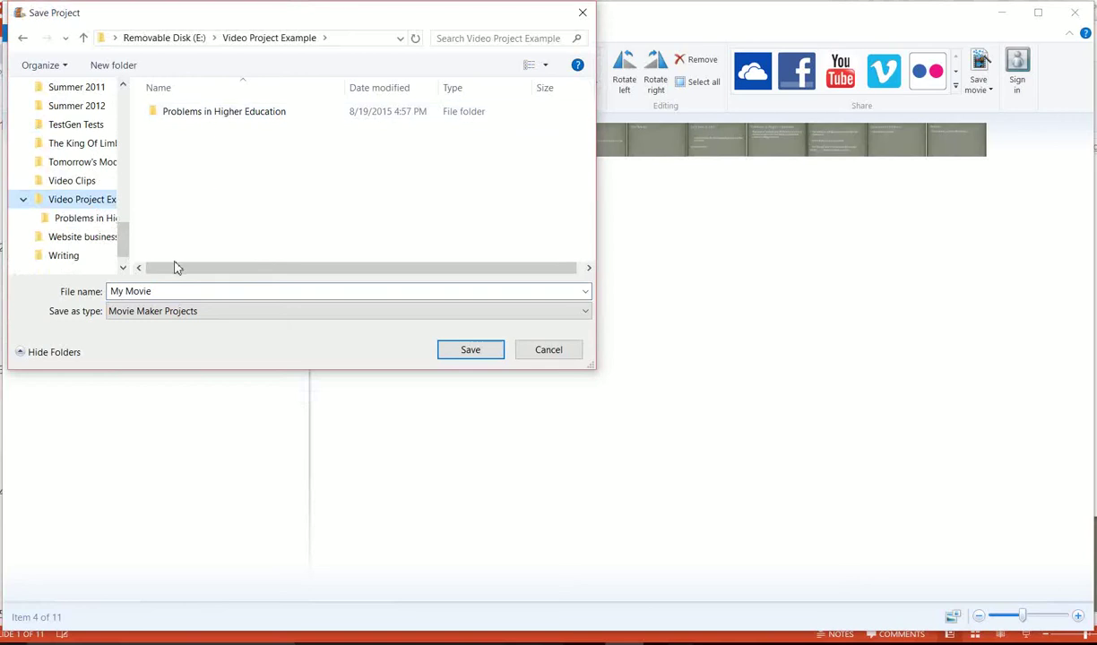
{"action": "left_click", "coordinate": [144, 291]}
{"action": "double_click", "coordinate": [139, 291]}
{"action": "left_click", "coordinate": [153, 292]}
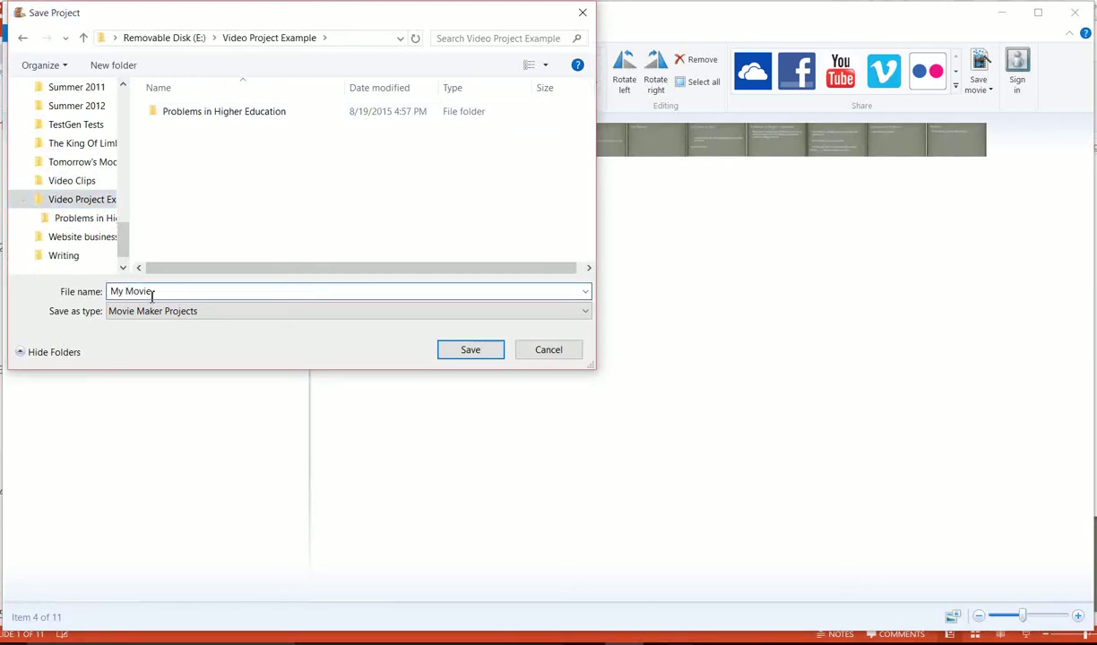
{"action": "left_click_drag", "start_coordinate": [156, 288], "coordinate": [27, 289]}
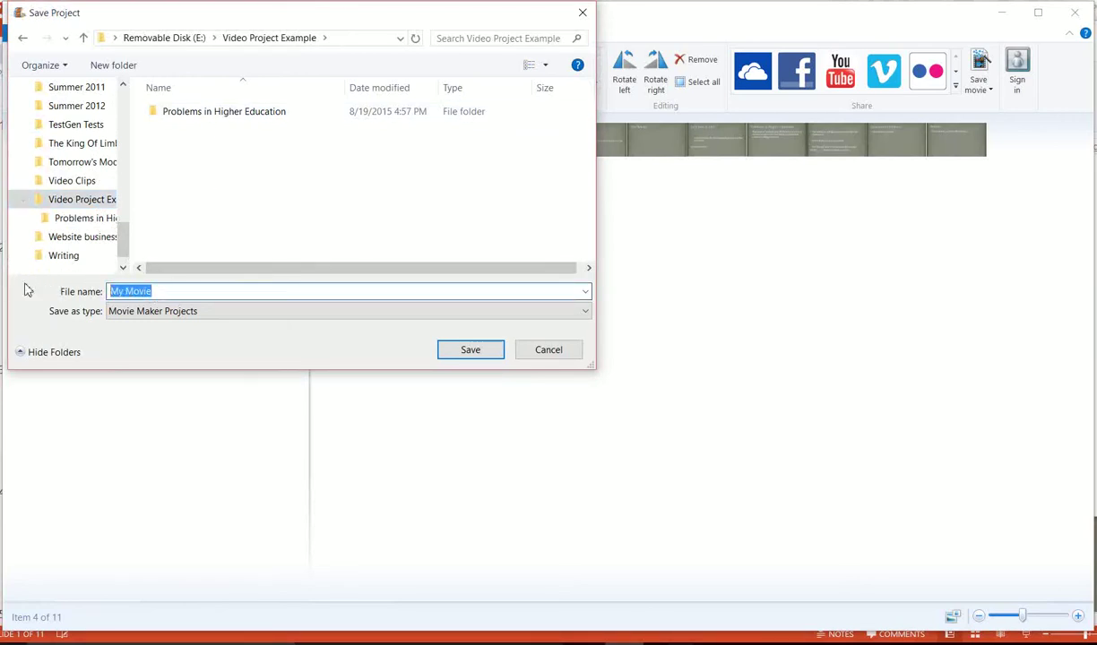
{"action": "type", "text": "sociolo"}
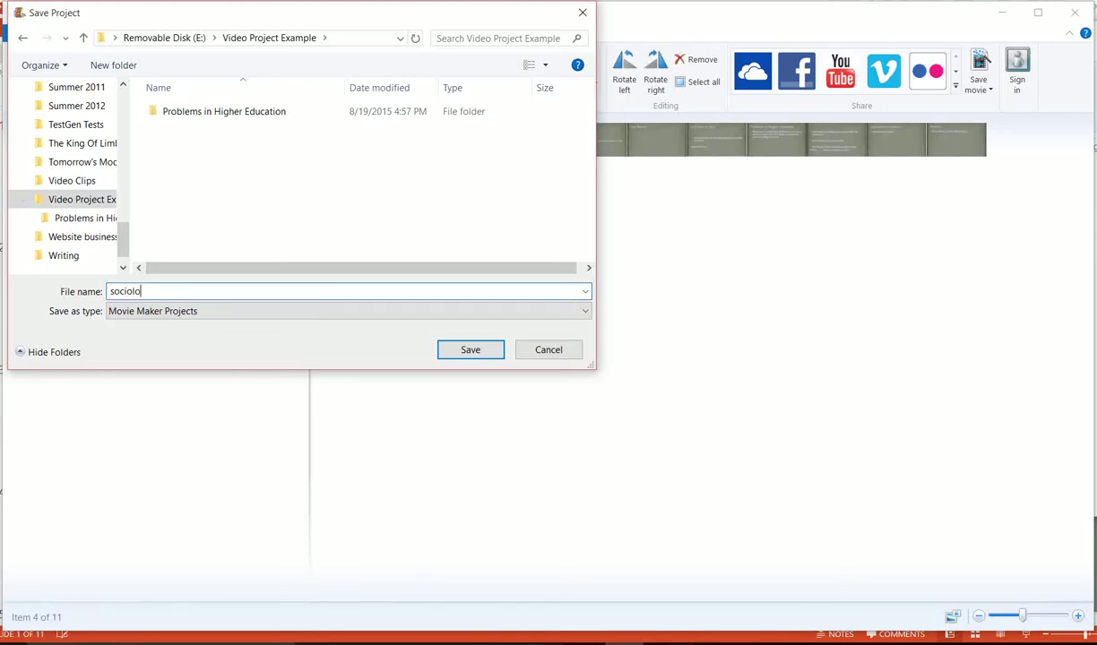
{"action": "type", "text": "gy project moviemaker"}
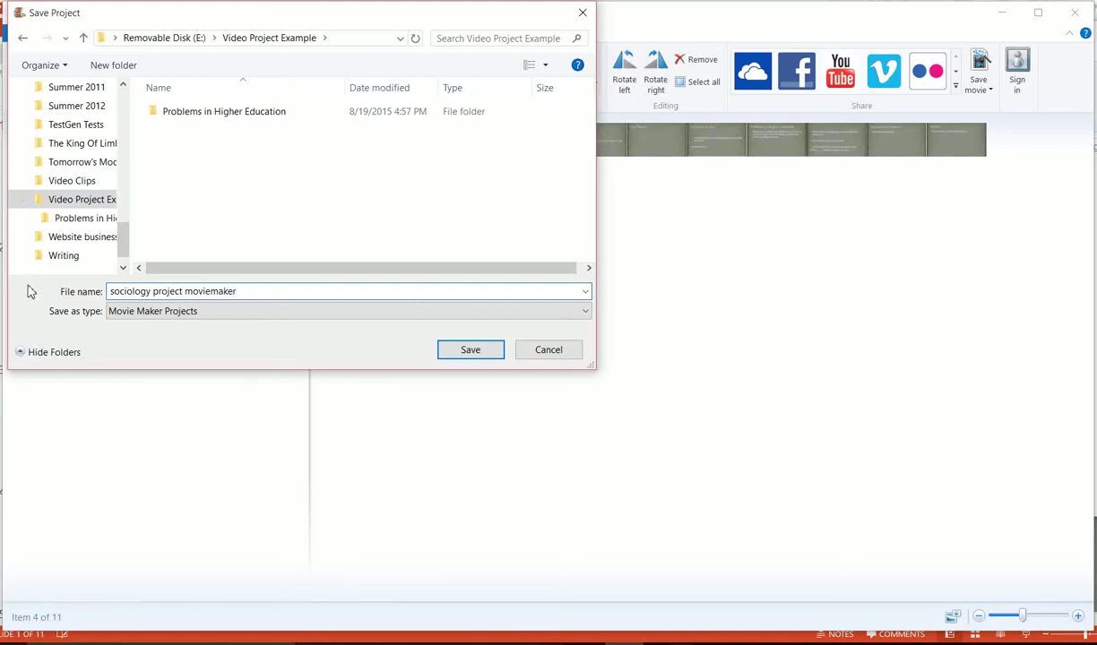
{"action": "left_click", "coordinate": [466, 352]}
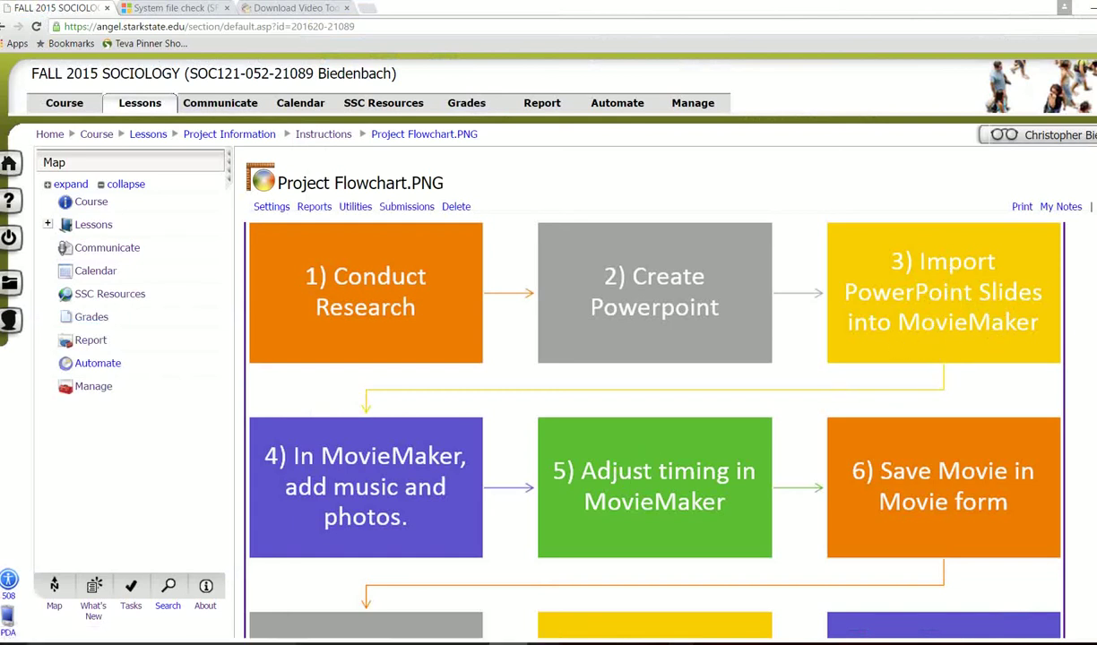
Review the Project Flowchart's stages in the browser, close the Download Video tab and return to Movie Maker.
{"action": "scroll", "coordinate": [654, 421], "scroll_direction": "down", "scroll_amount": 1}
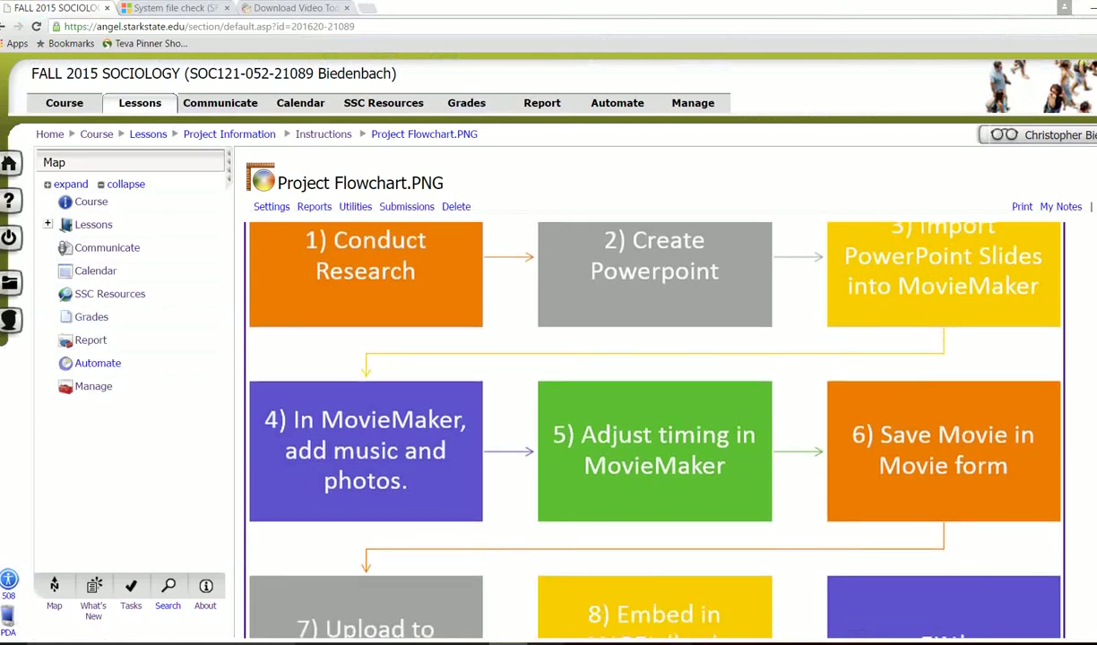
{"action": "scroll", "coordinate": [654, 421], "scroll_direction": "down", "scroll_amount": 2}
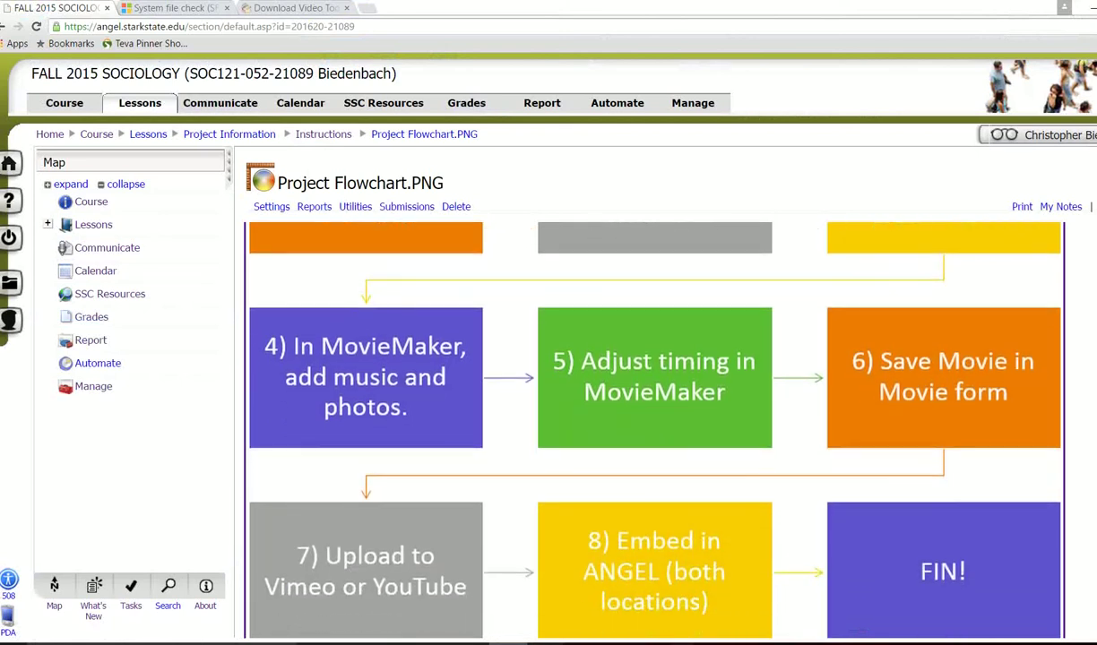
{"action": "scroll", "coordinate": [654, 421], "scroll_direction": "up", "scroll_amount": 1}
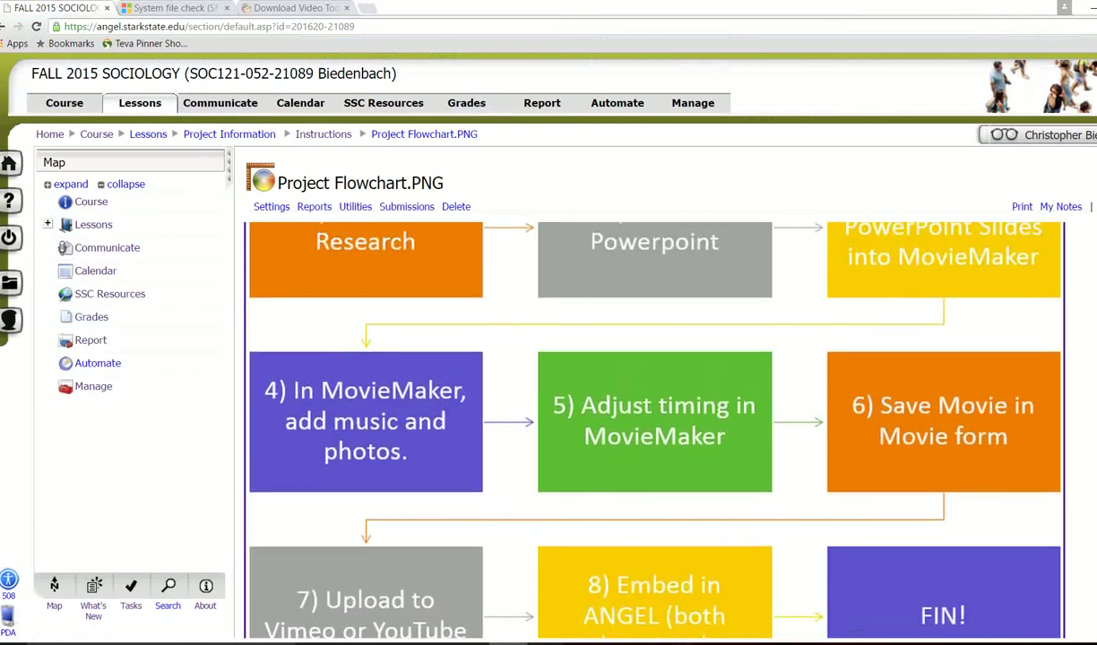
{"action": "scroll", "coordinate": [654, 421], "scroll_direction": "up", "scroll_amount": 1}
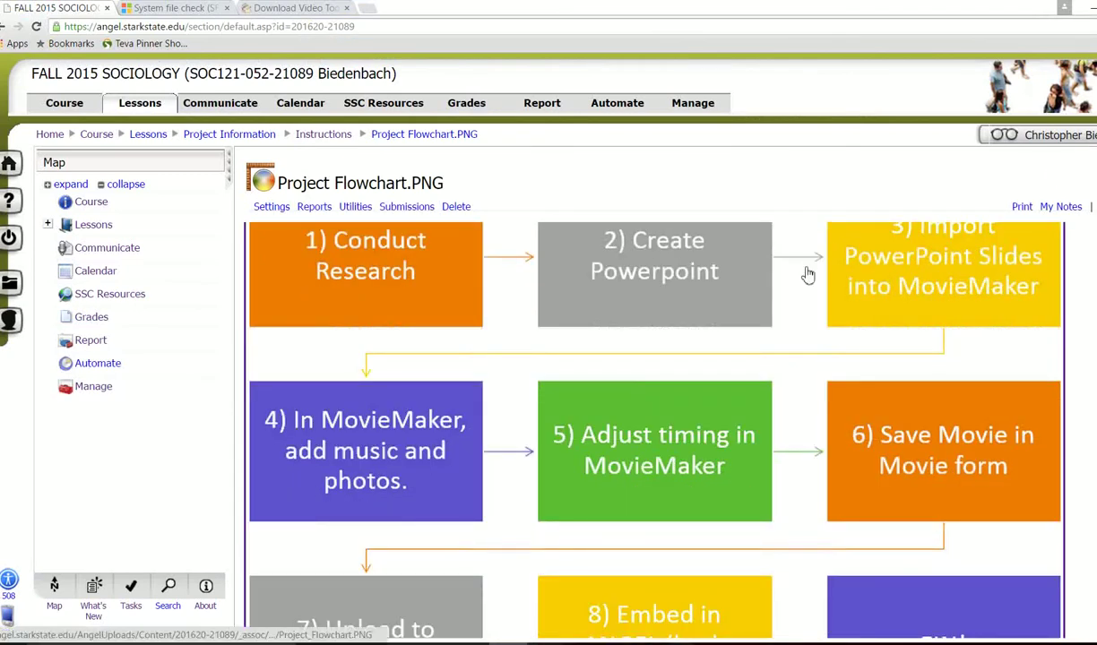
{"action": "left_click", "coordinate": [347, 8]}
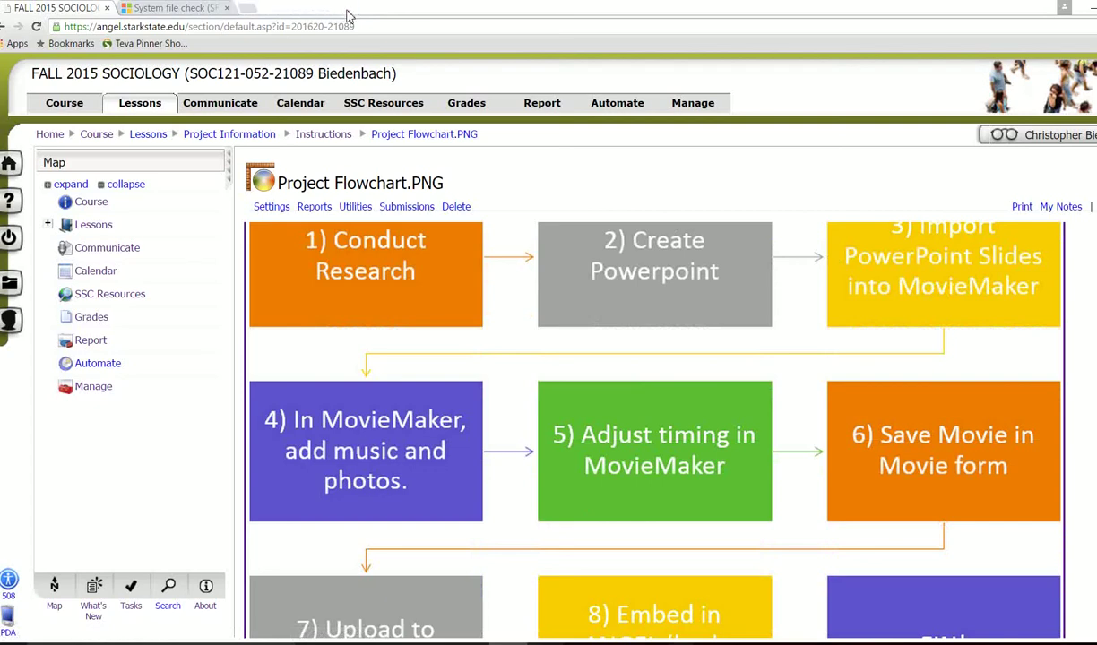
{"action": "key", "text": "alt+Tab"}
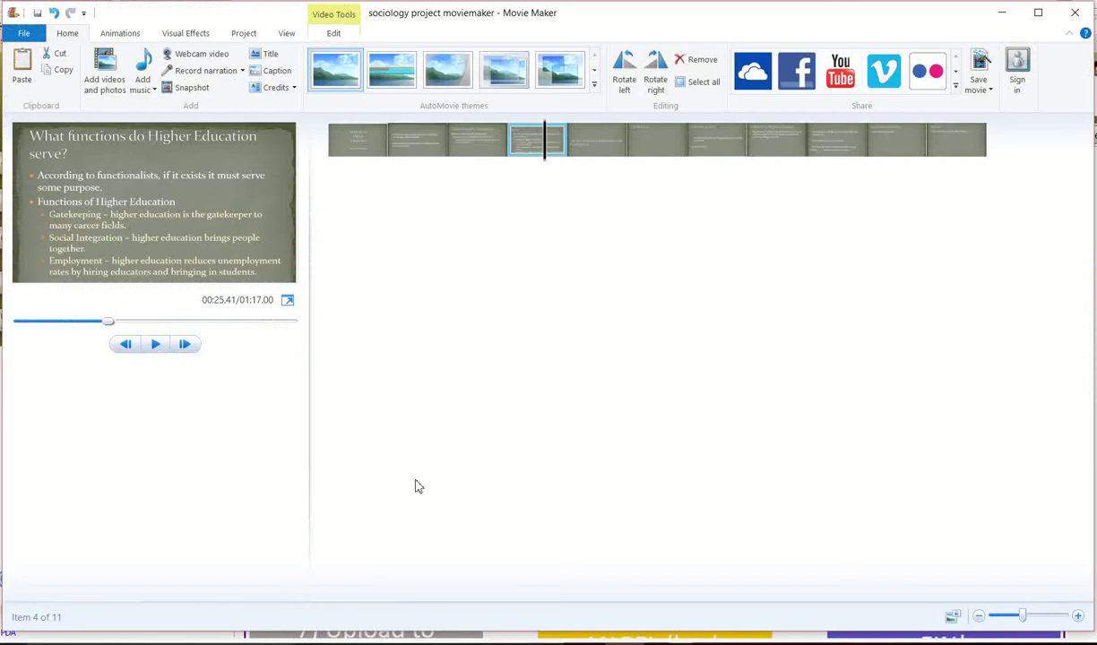
Switch to the browser and load google.com in the tab showing the System file check page.
{"action": "mouse_move", "coordinate": [624, 641]}
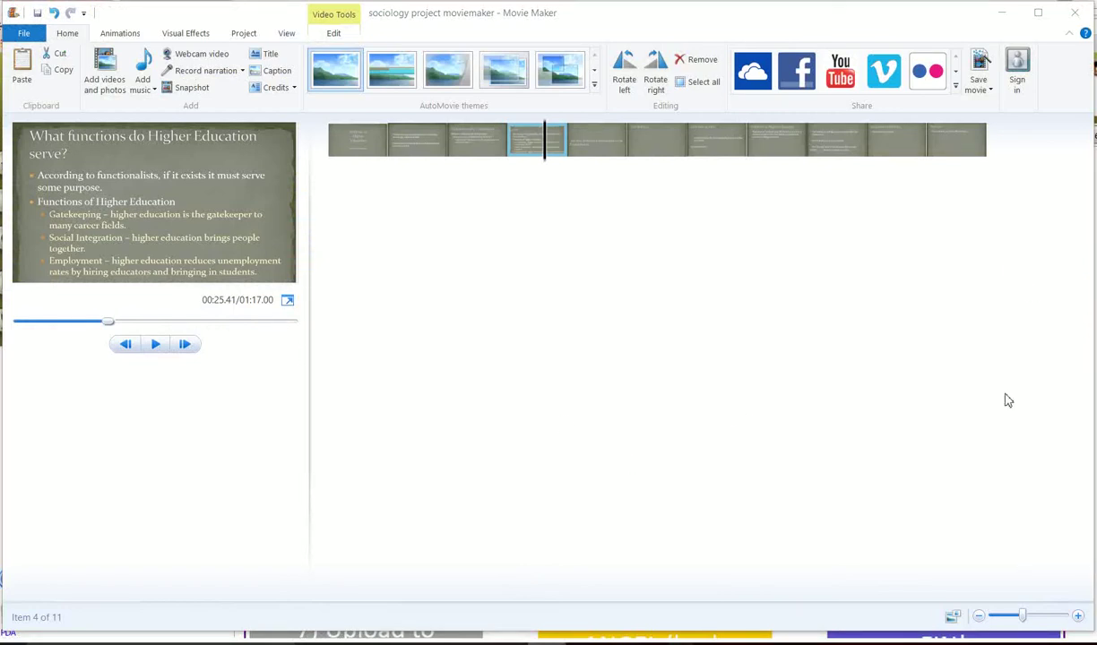
{"action": "key", "text": "alt+Tab"}
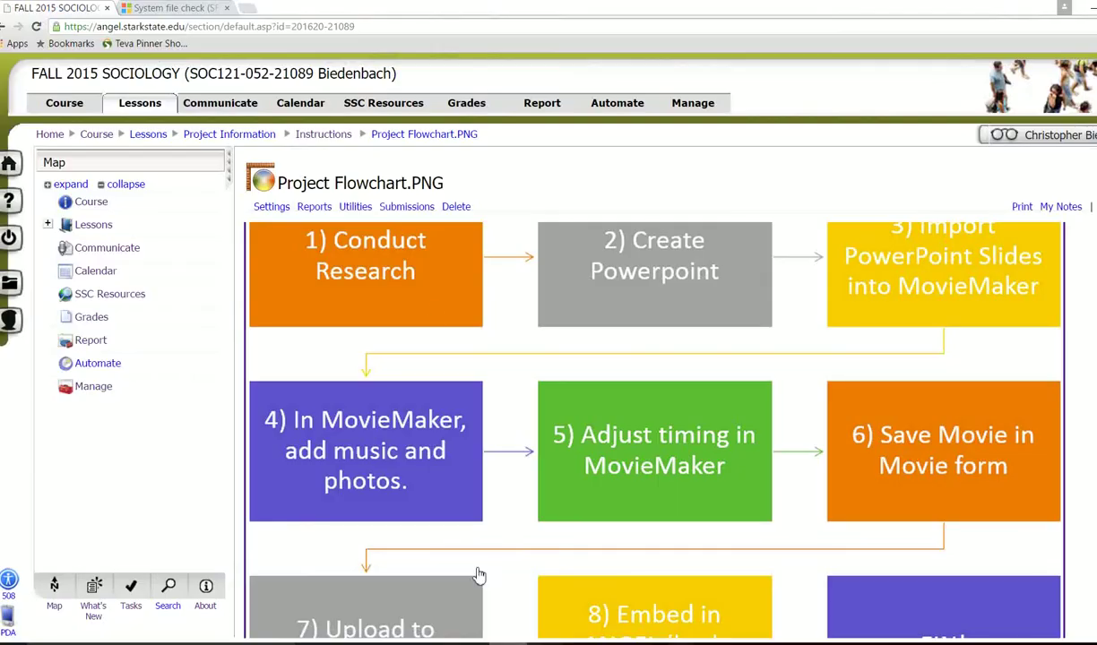
{"action": "left_click", "coordinate": [194, 9]}
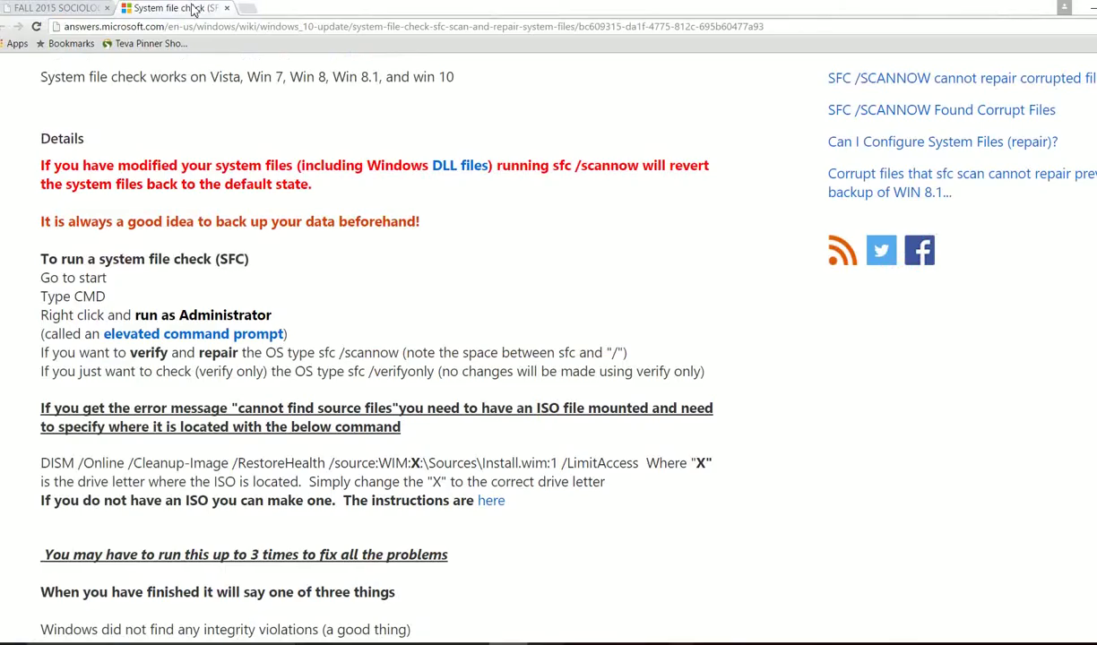
{"action": "left_click", "coordinate": [167, 28]}
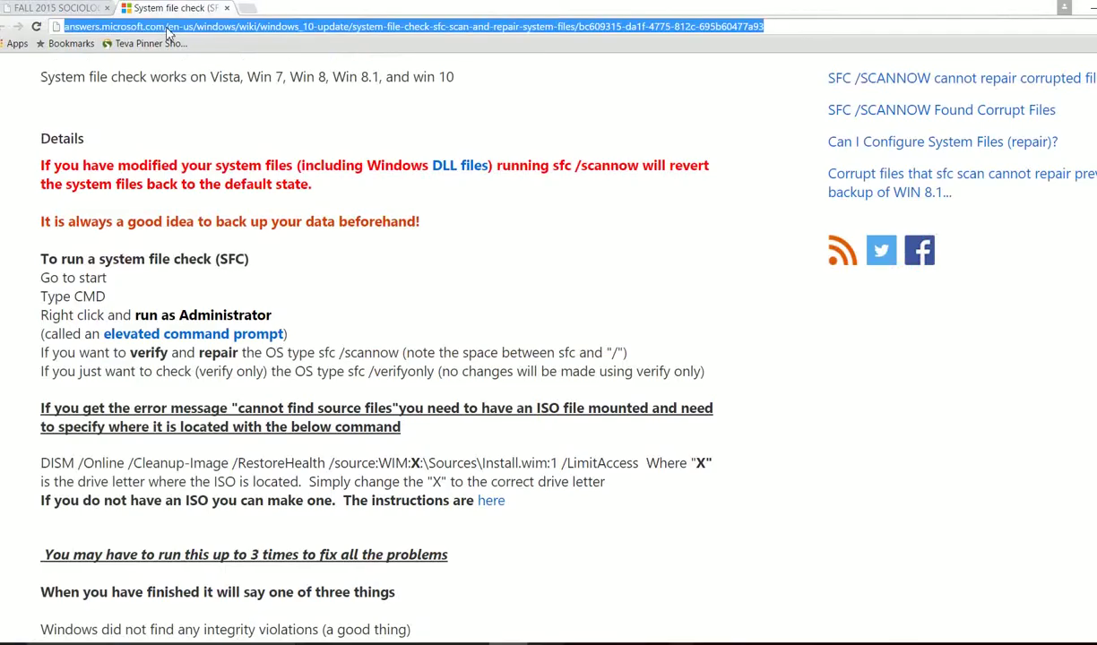
{"action": "type", "text": "google"}
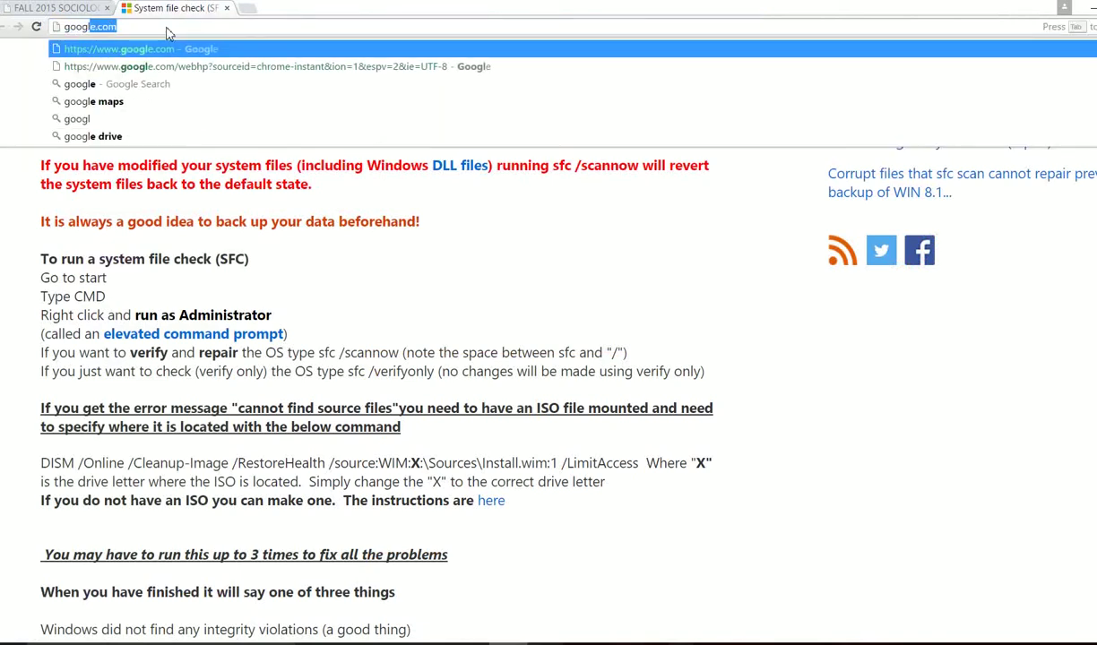
{"action": "key", "text": "Return"}
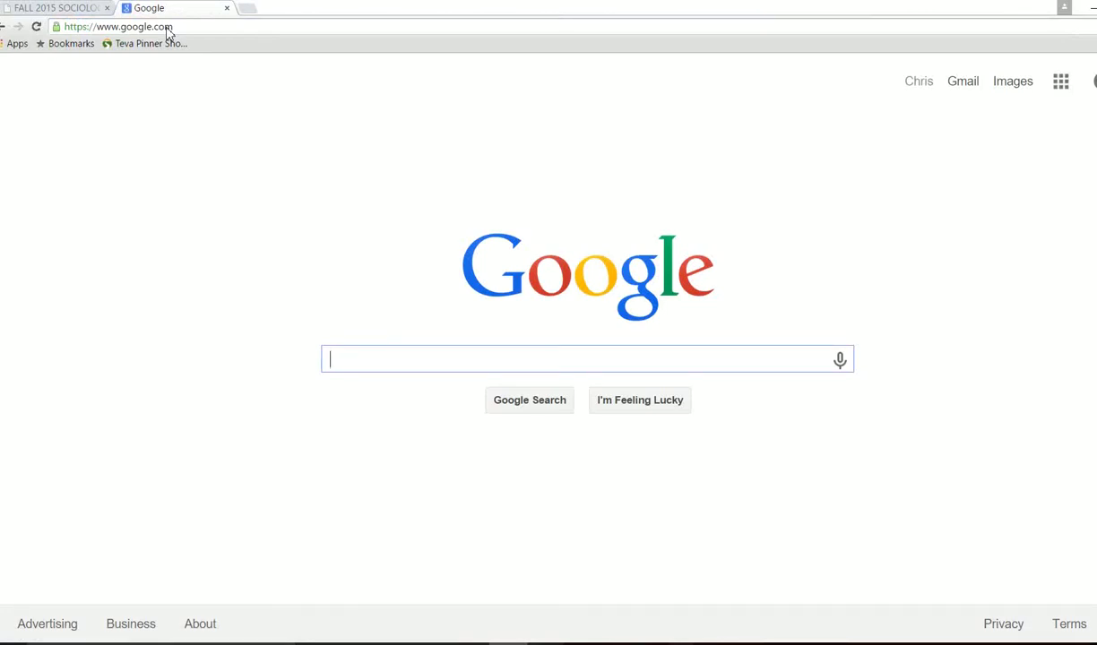
Search Google for plagiarism and show the image results.
{"action": "type", "text": "pl"}
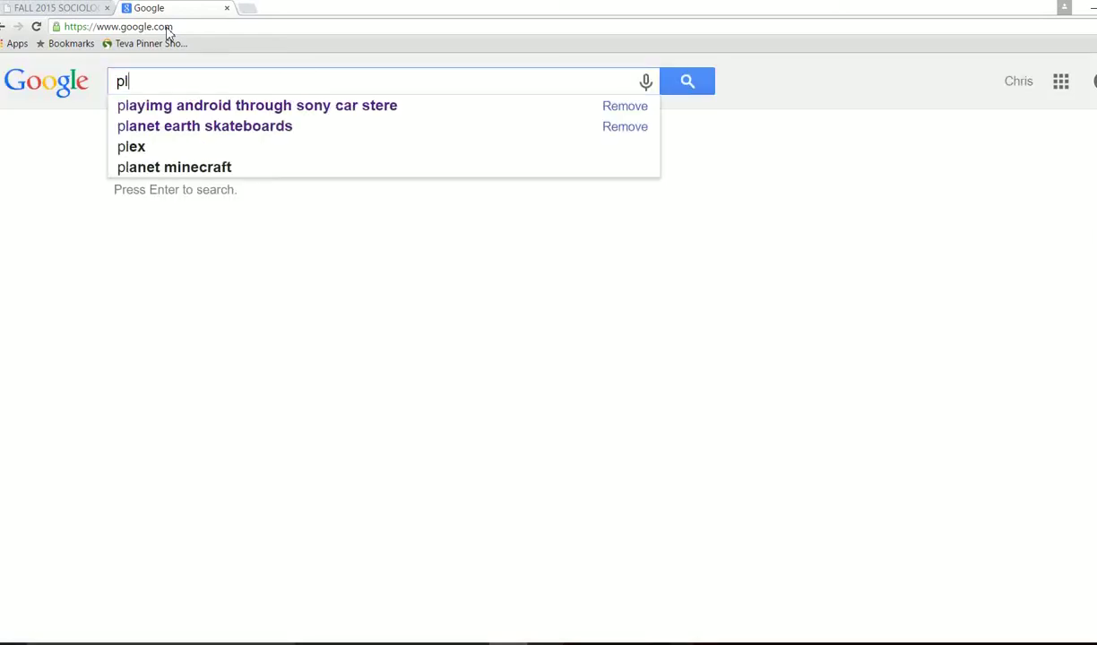
{"action": "type", "text": "agiarism"}
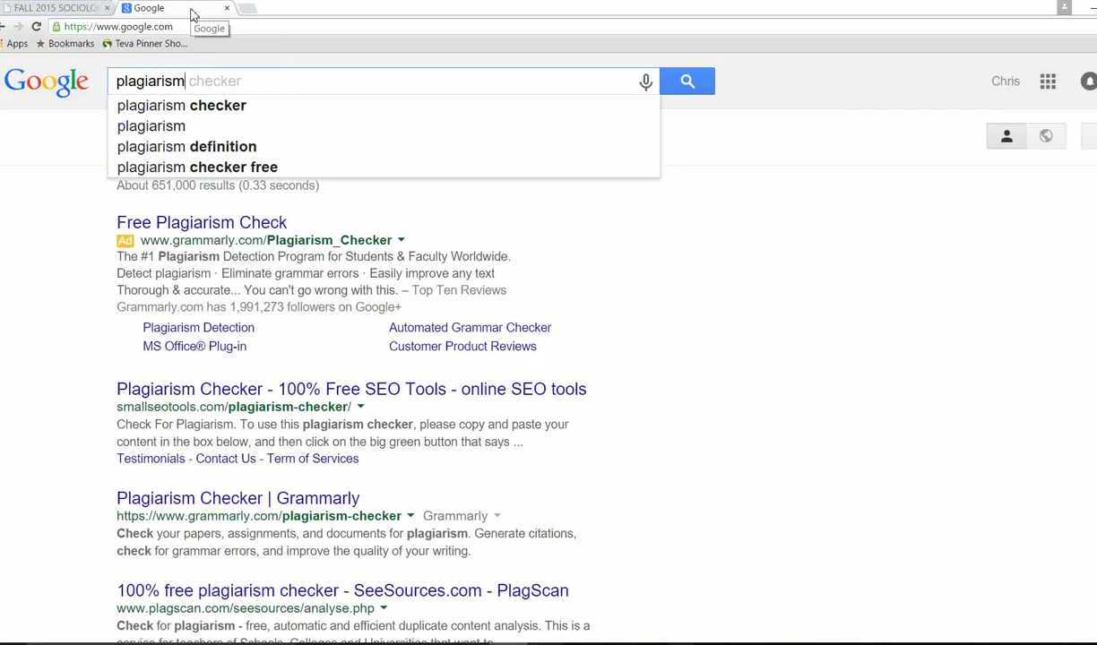
{"action": "key", "text": "Return"}
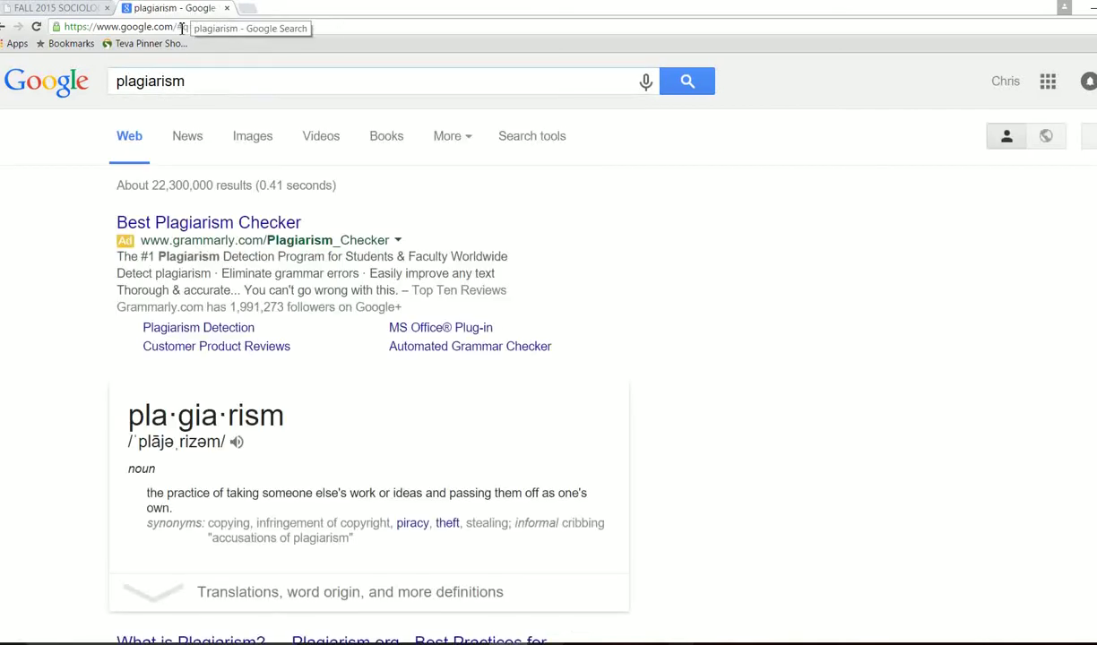
{"action": "left_click", "coordinate": [254, 138]}
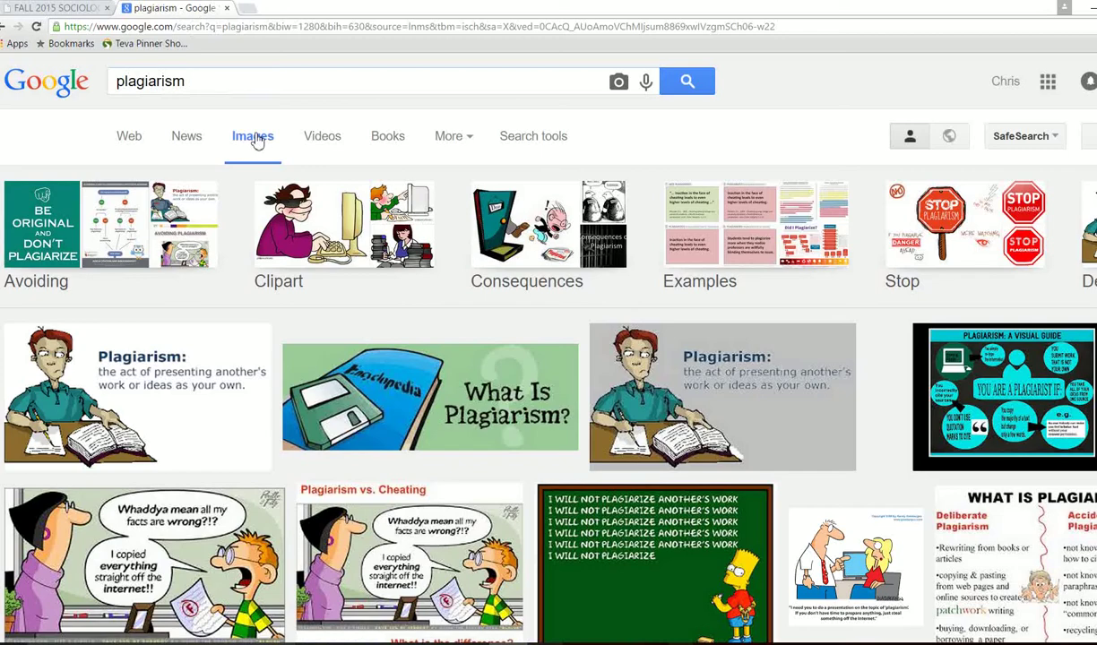
Save the "Whaddya mean all my facts are wrong?!?" cartoon from the image results as cartoon plagiarism in the Video Project Example folder.
{"action": "scroll", "coordinate": [257, 142], "scroll_direction": "down", "scroll_amount": 5}
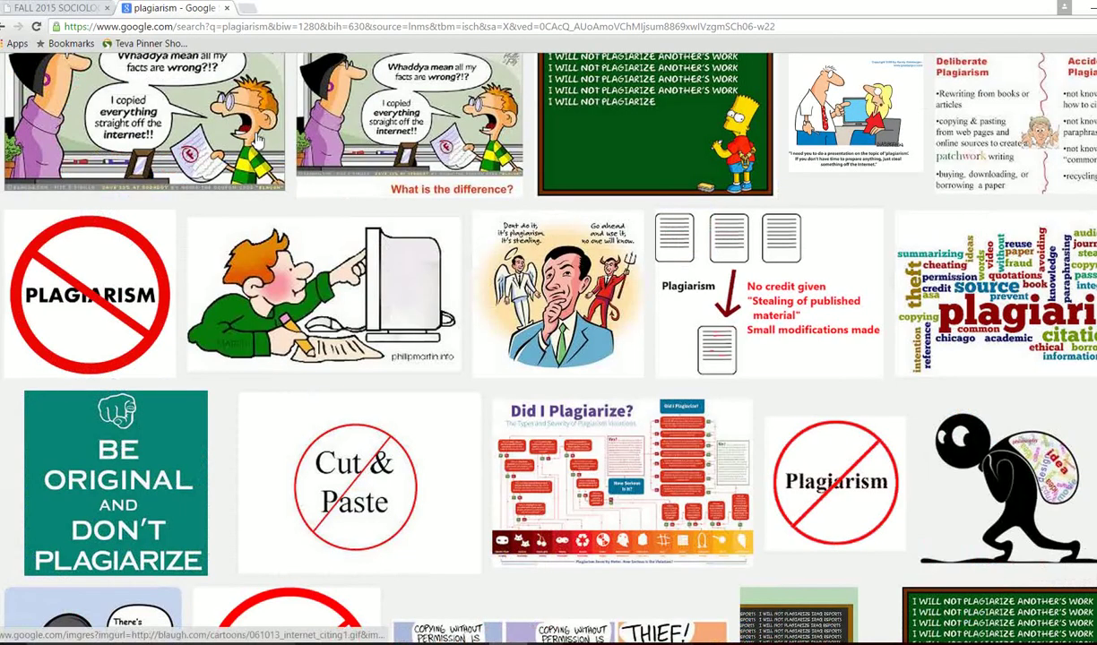
{"action": "scroll", "coordinate": [258, 142], "scroll_direction": "down", "scroll_amount": 2}
{"action": "scroll", "coordinate": [256, 142], "scroll_direction": "up", "scroll_amount": 4}
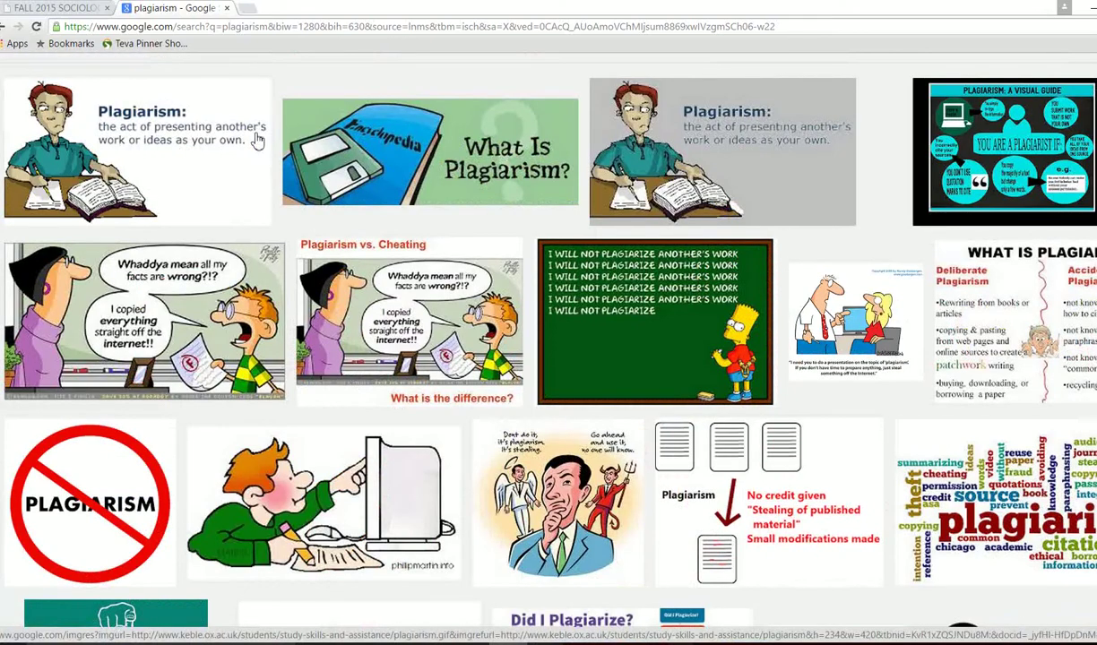
{"action": "left_click", "coordinate": [154, 284]}
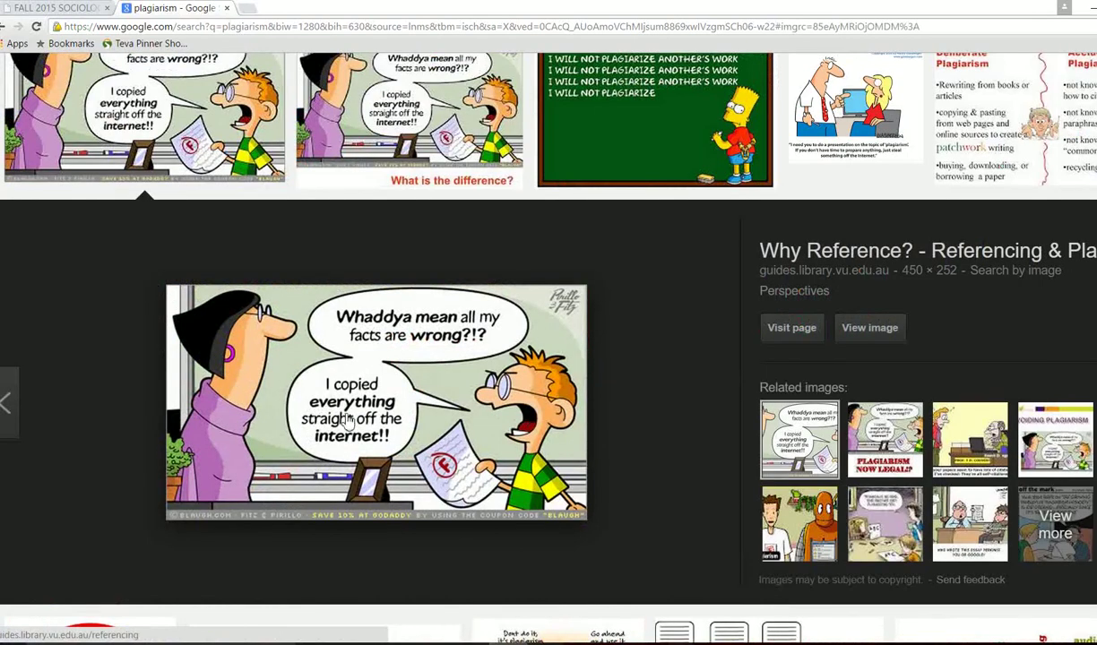
{"action": "right_click", "coordinate": [347, 419]}
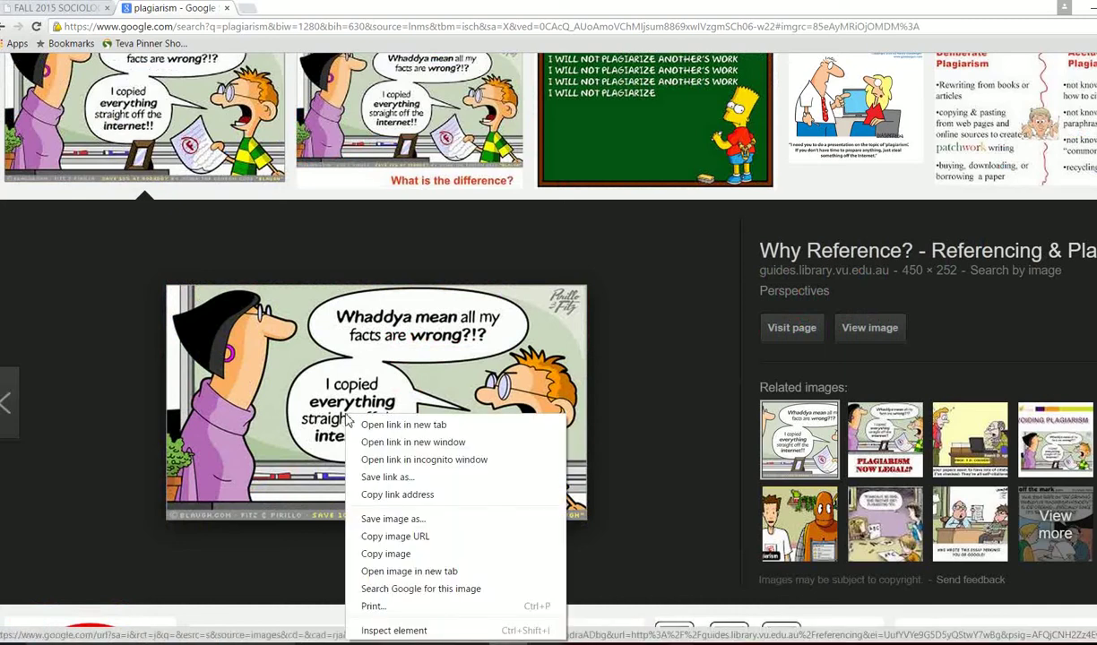
{"action": "left_click", "coordinate": [386, 521]}
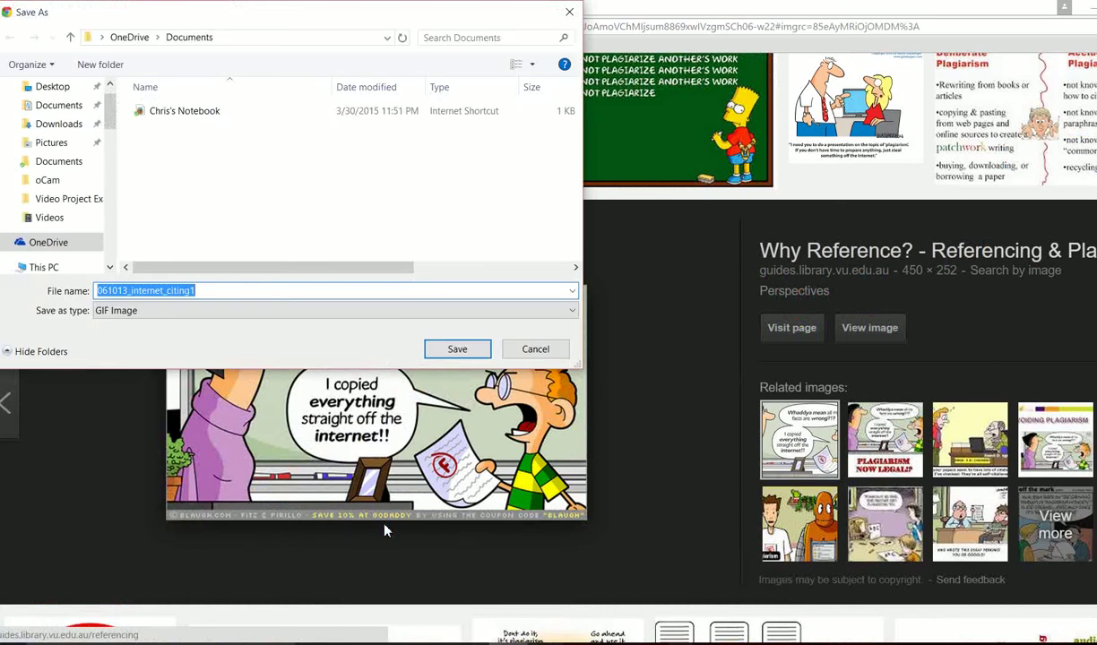
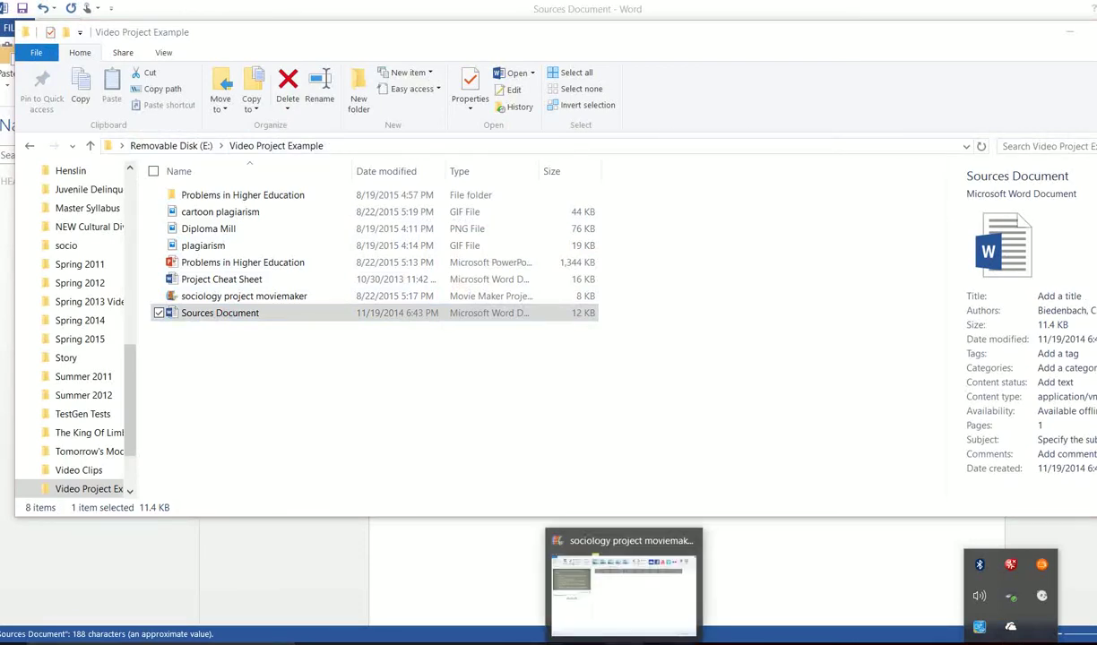
Switch to Sources Document in Word and add the text "Cartoon plagiarism." on a new line below the Credentials for sale entry.
{"action": "left_click", "coordinate": [624, 638]}
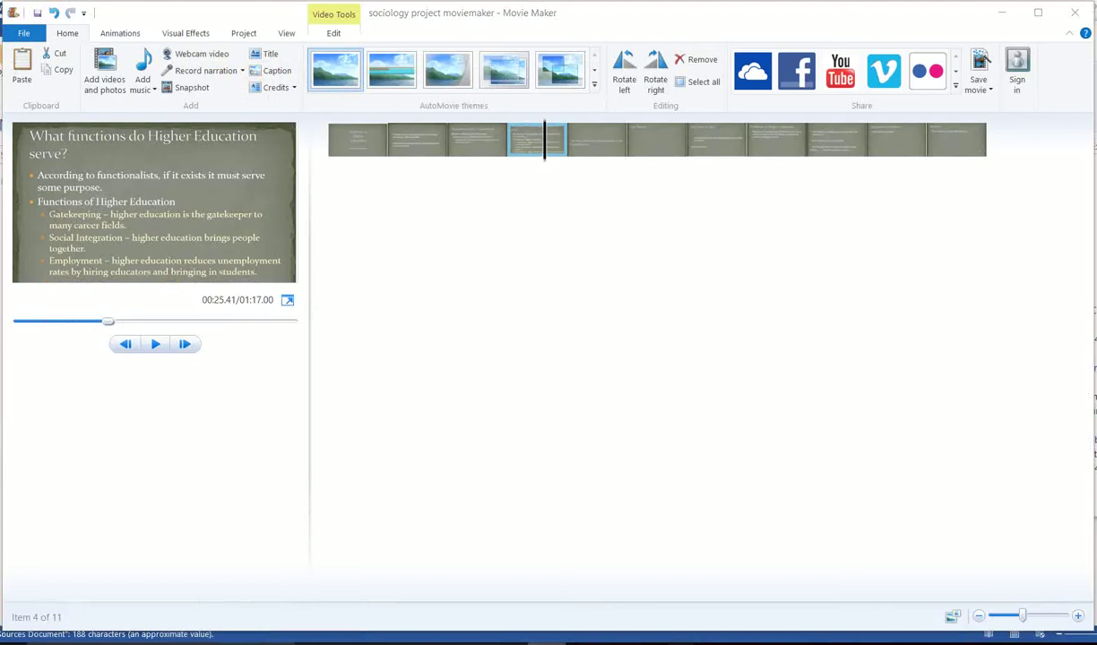
{"action": "key", "text": "alt+Tab"}
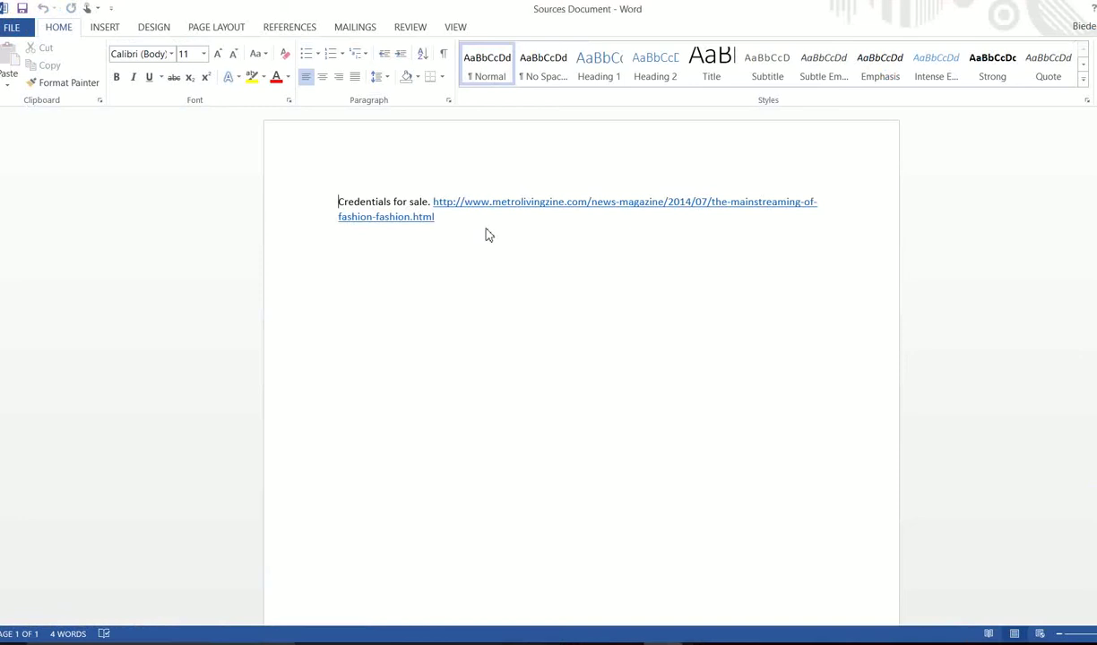
{"action": "left_click", "coordinate": [452, 218]}
{"action": "key", "text": "Return"}
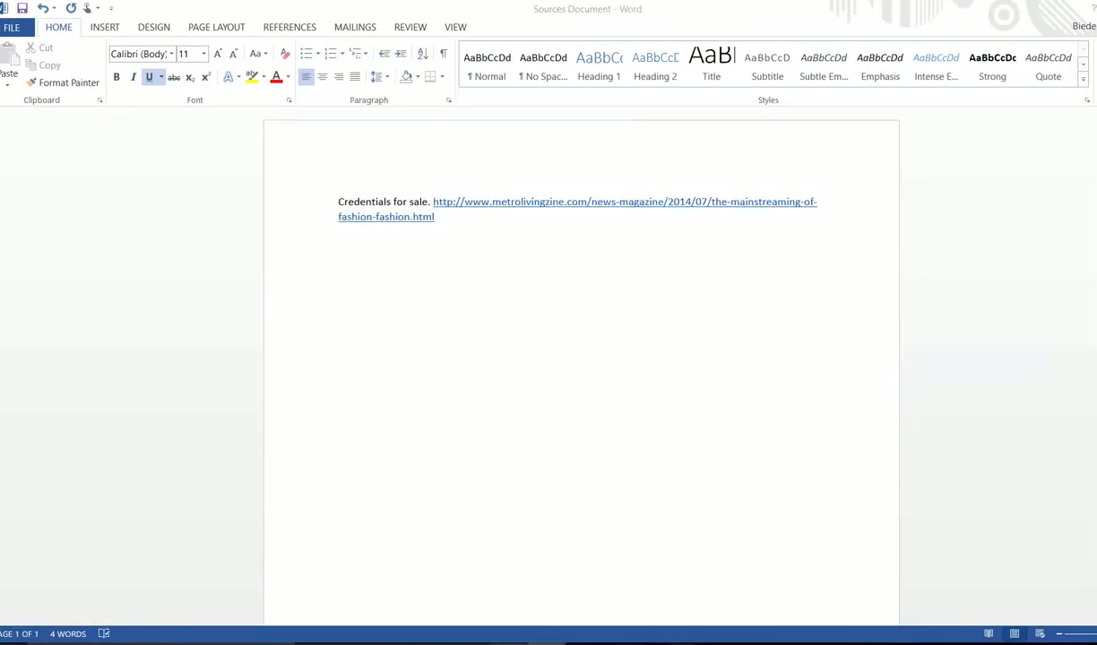
{"action": "left_click", "coordinate": [488, 640]}
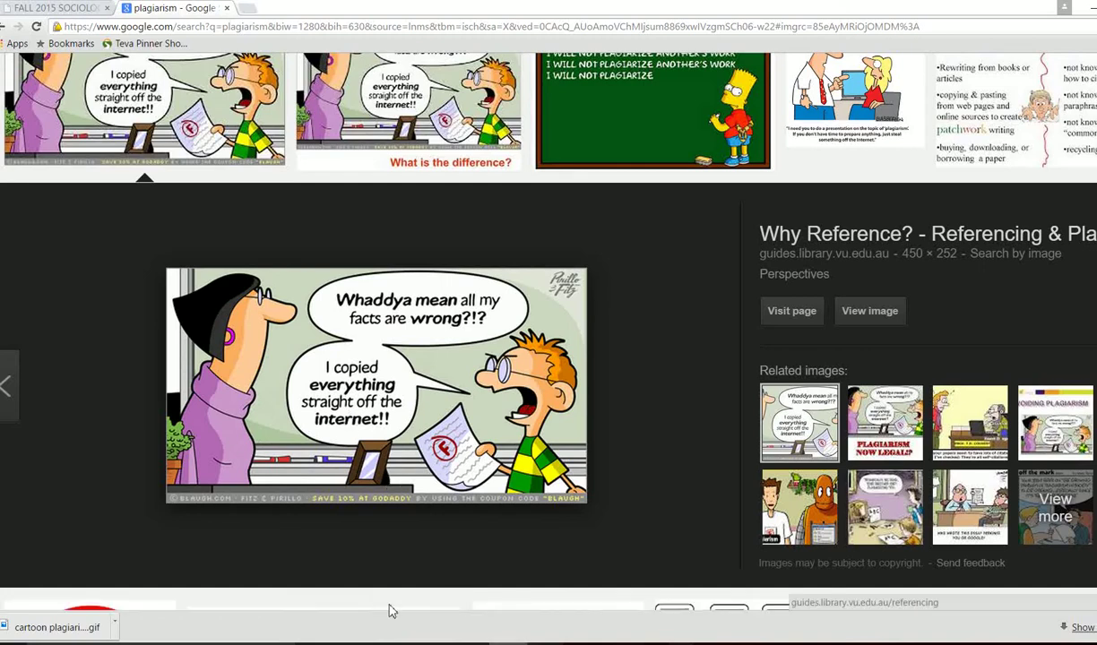
{"action": "left_click", "coordinate": [388, 638]}
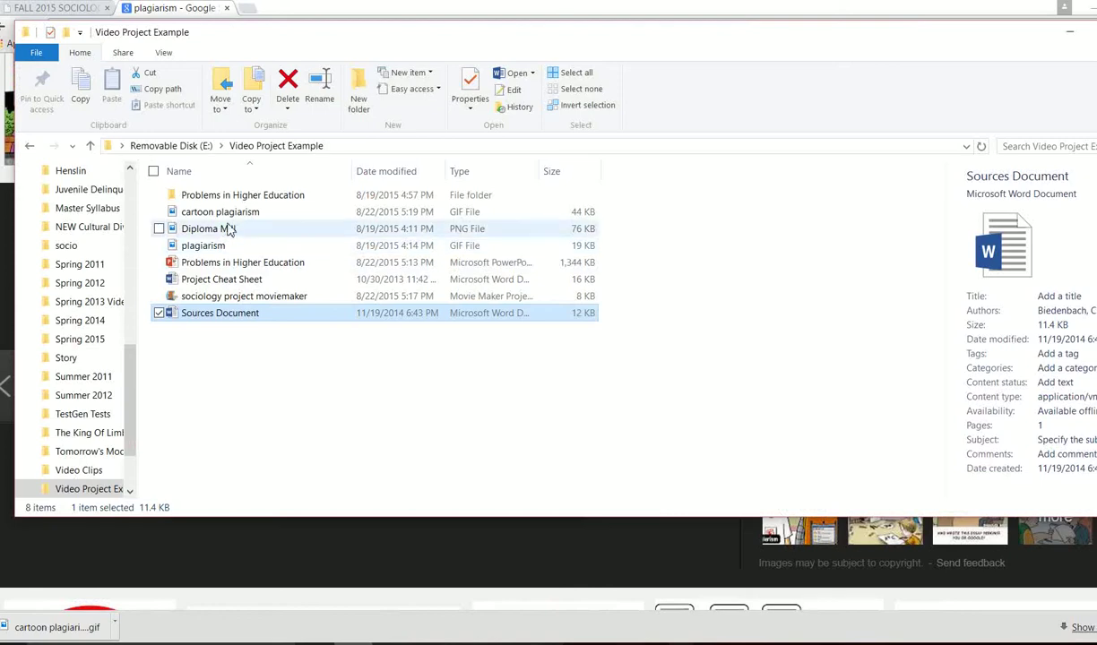
{"action": "key", "text": "alt+Tab"}
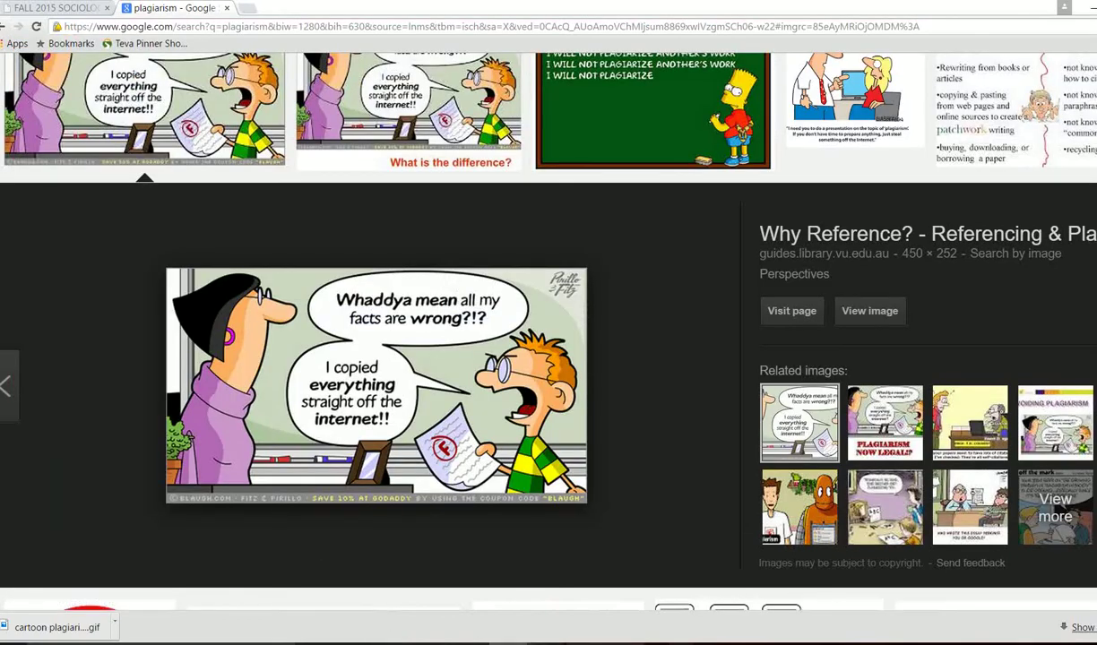
{"action": "key", "text": "alt+Tab"}
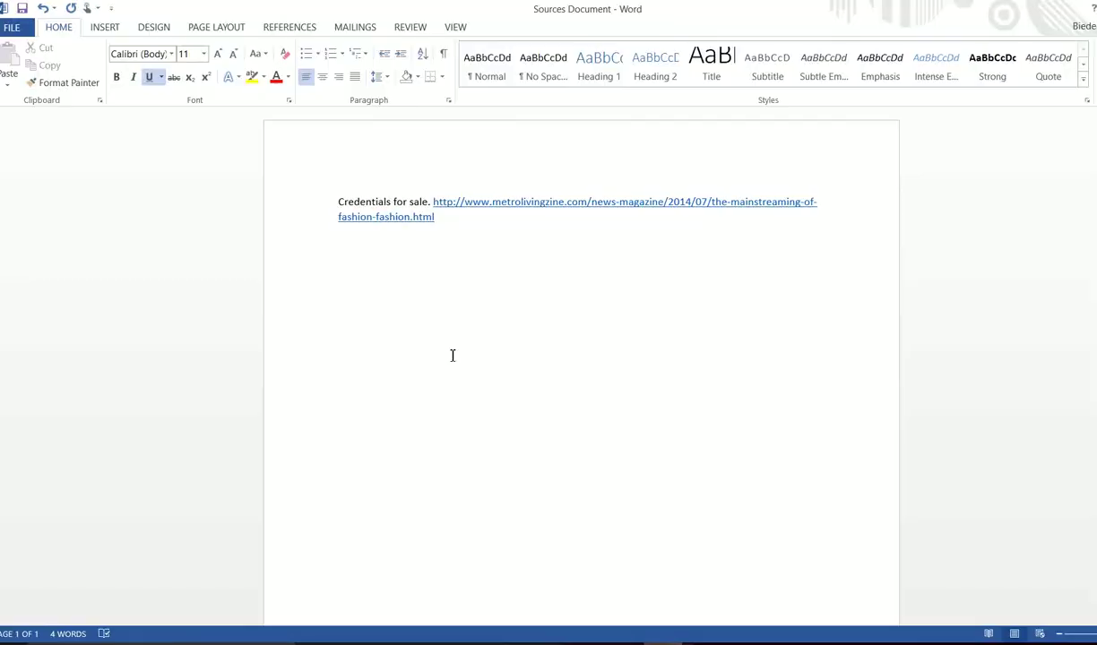
{"action": "type", "text": "Cartoon plagiarism."}
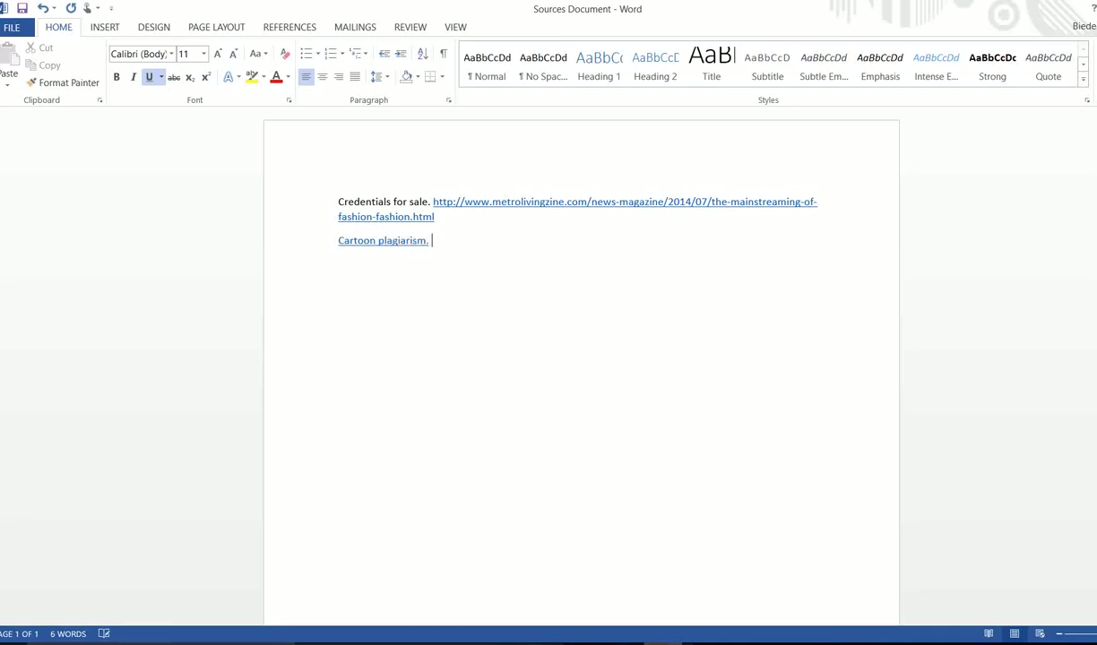
Return to the browser, open the cartoon's source page Why Reference? and copy its web address.
{"action": "key", "text": "alt+Tab"}
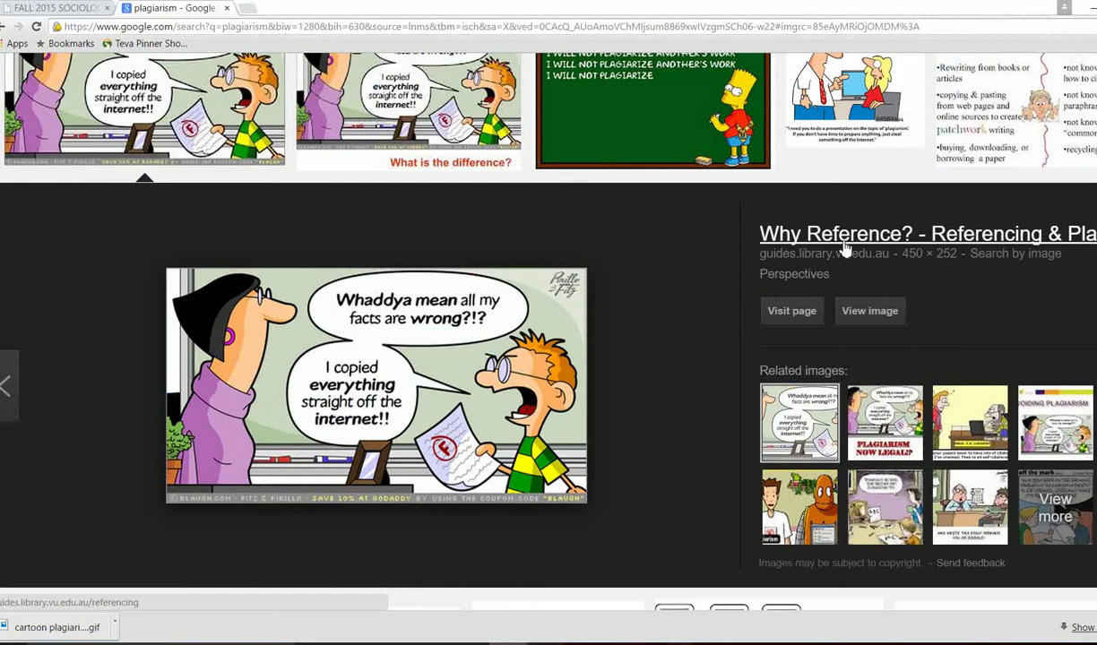
{"action": "left_click", "coordinate": [843, 241]}
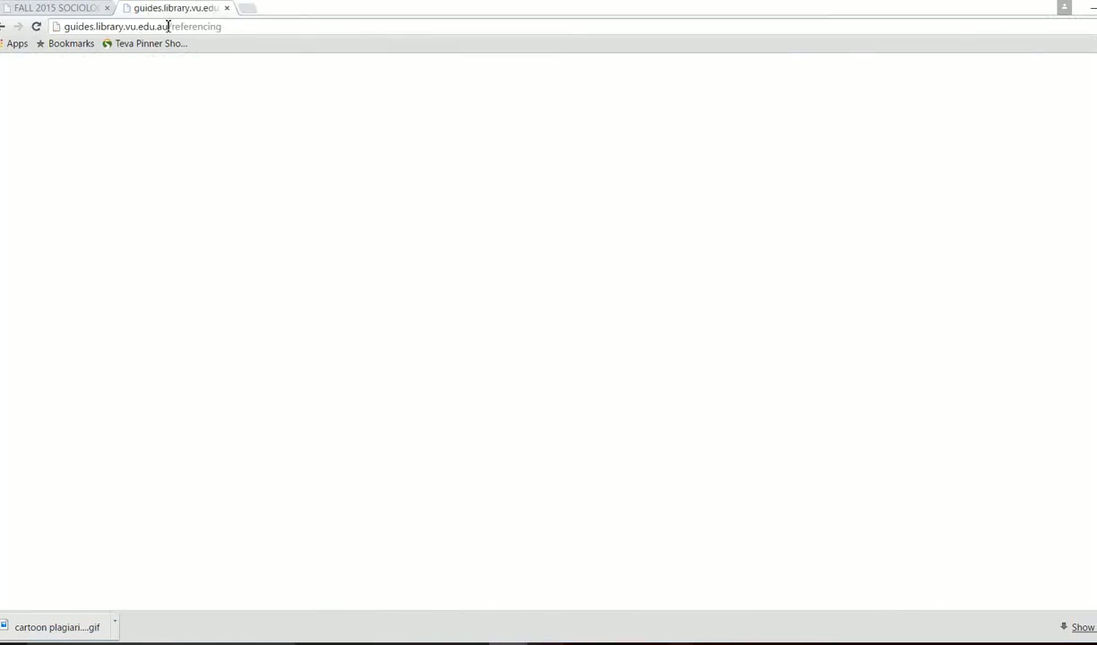
{"action": "left_click", "coordinate": [167, 29]}
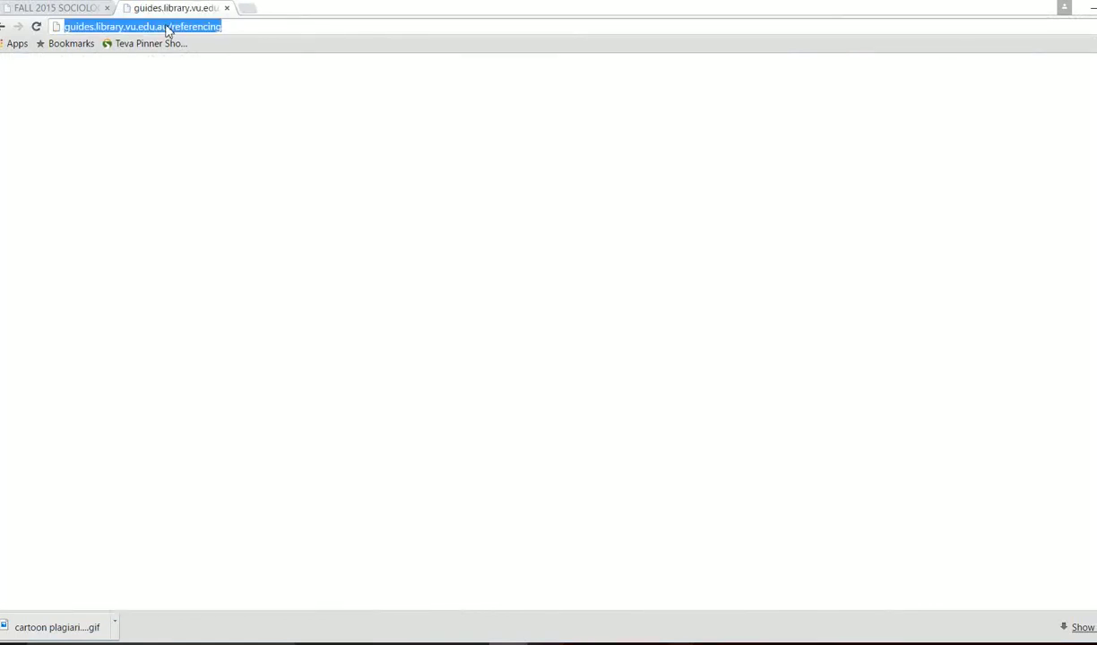
{"action": "right_click", "coordinate": [166, 28]}
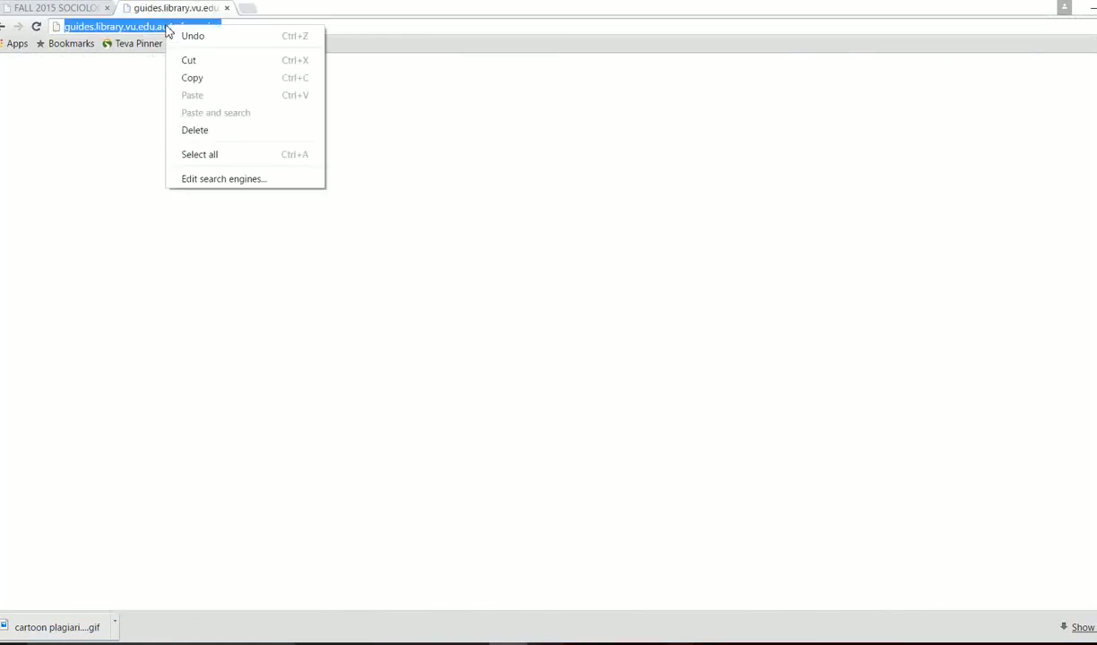
{"action": "left_click", "coordinate": [199, 83]}
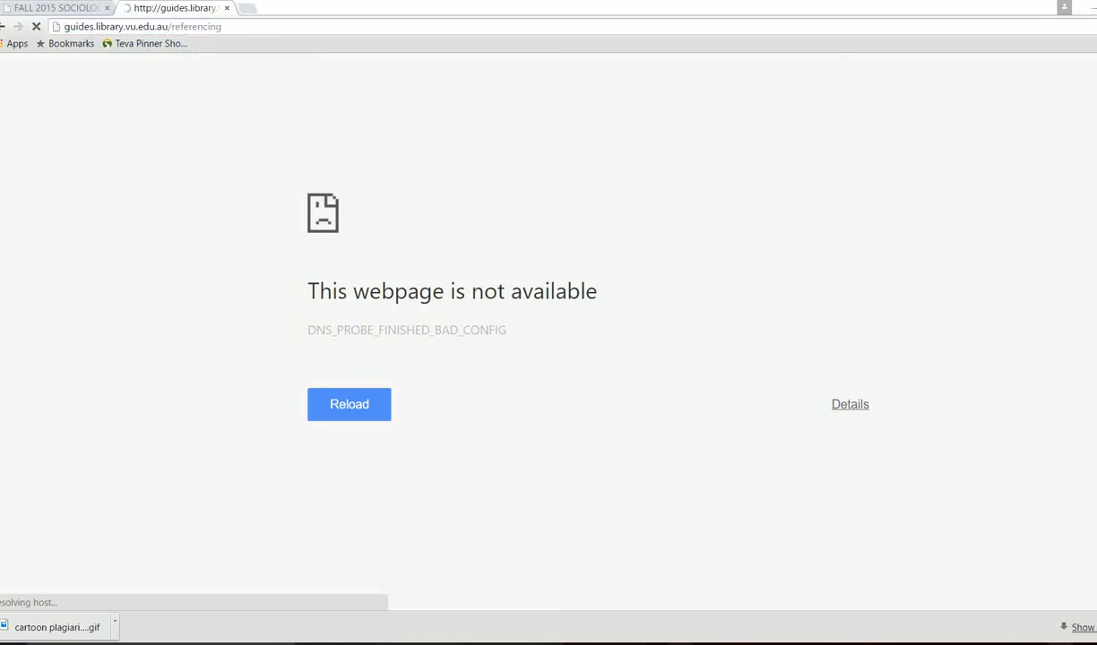
Connect to the linksys wireless network with Connect automatically enabled.
{"action": "left_click", "coordinate": [1066, 644]}
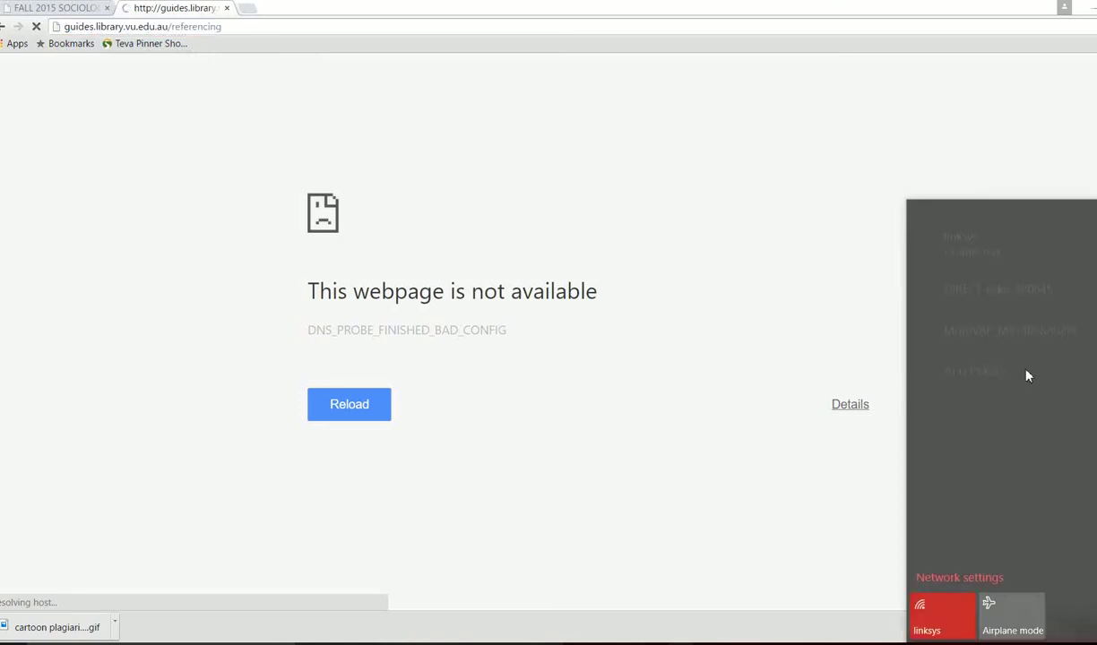
{"action": "left_click", "coordinate": [999, 245]}
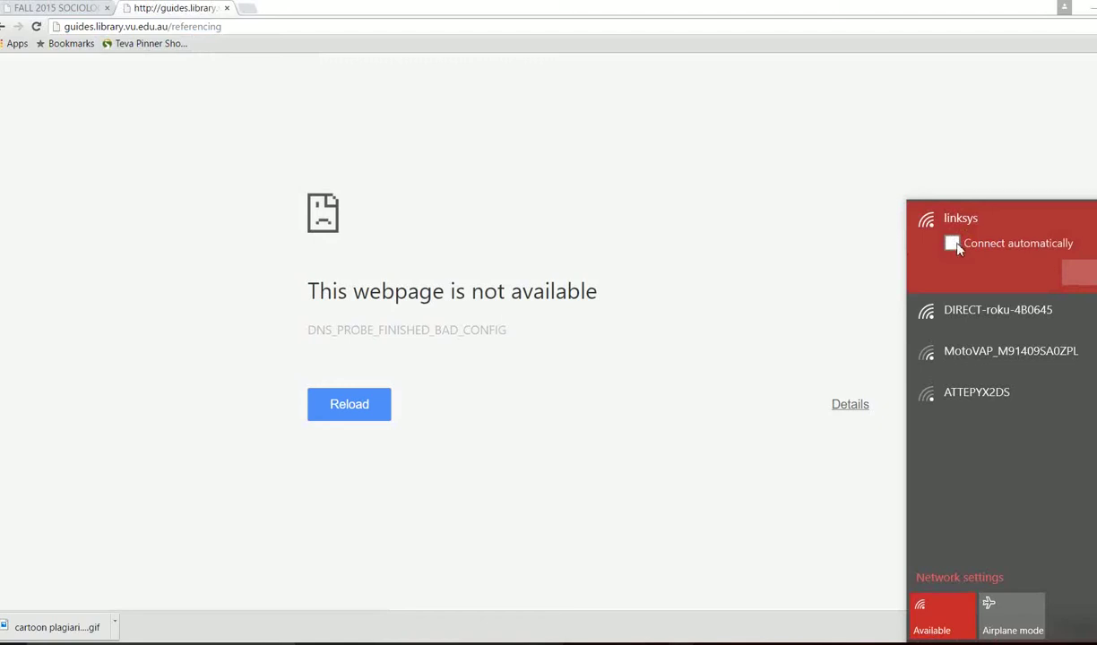
{"action": "left_click", "coordinate": [952, 243]}
{"action": "left_click", "coordinate": [1079, 274]}
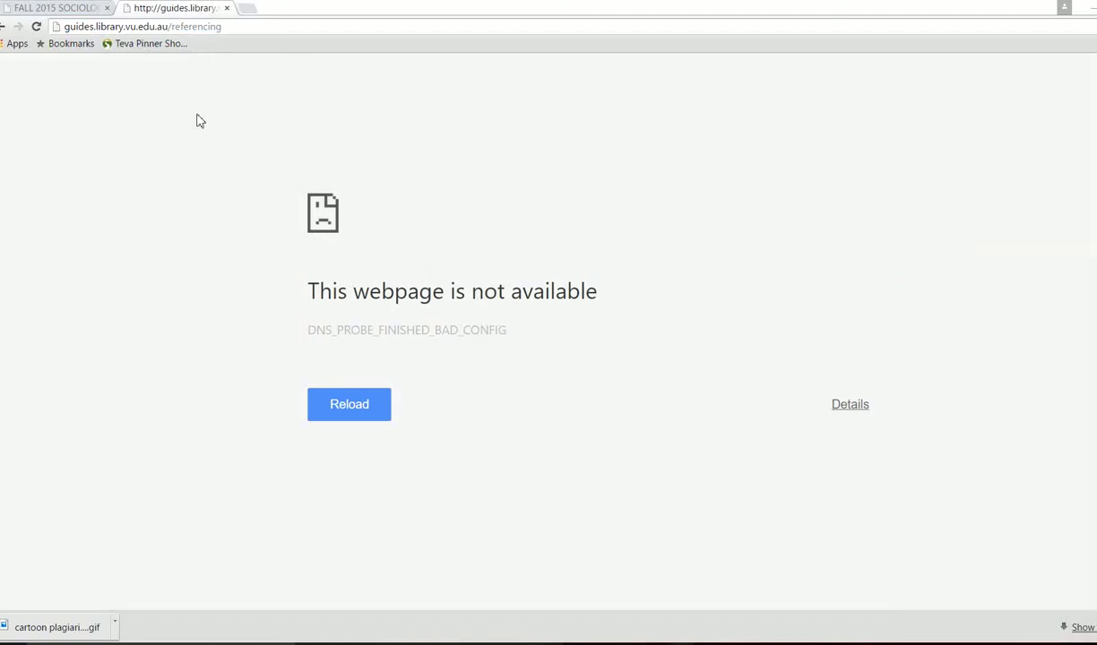
Paste the copied source address after "Cartoon plagiarism." in Sources Document, start a new line and switch back to the Project Flowchart in the browser.
{"action": "left_click", "coordinate": [65, 10]}
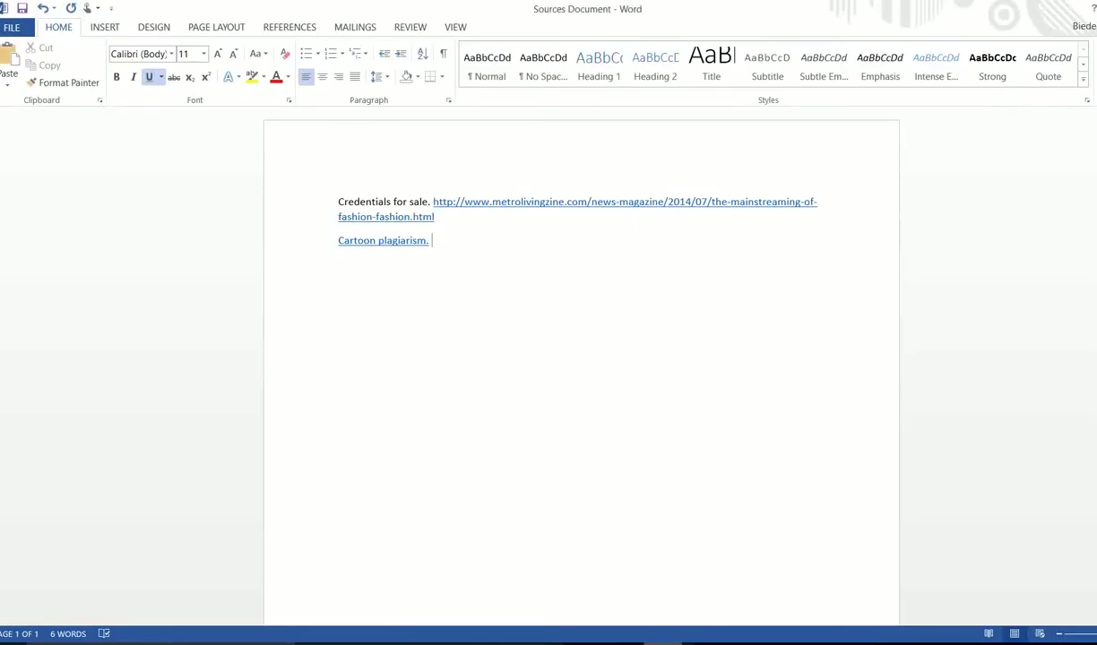
{"action": "left_click", "coordinate": [632, 583]}
{"action": "key", "text": "ctrl+v"}
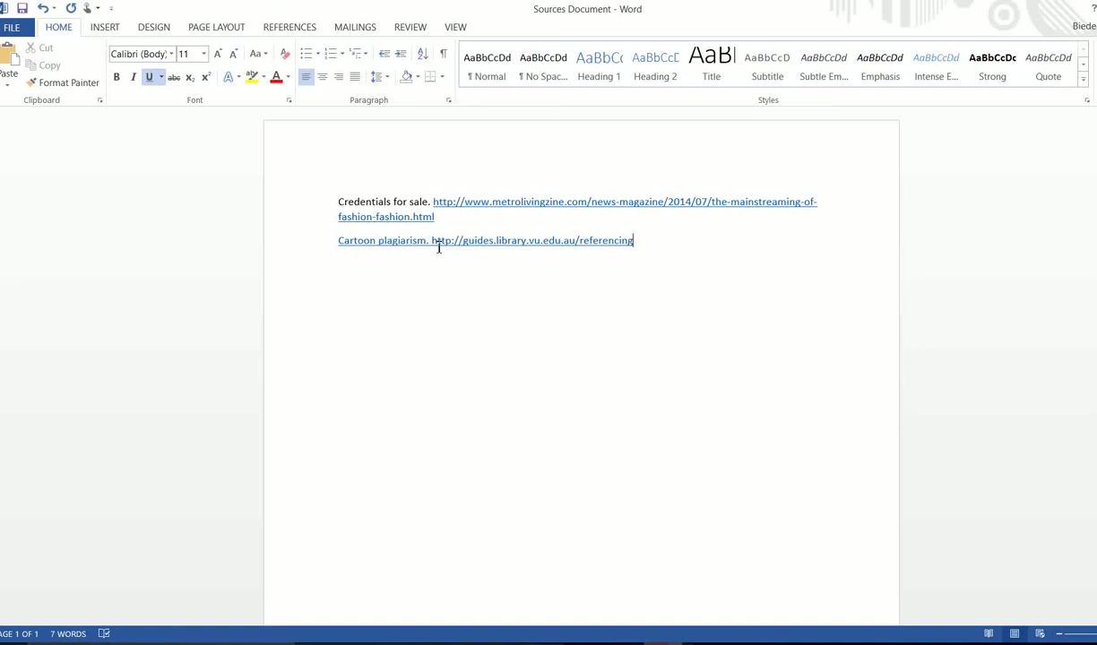
{"action": "key", "text": "Return"}
{"action": "key", "text": "alt+Tab"}
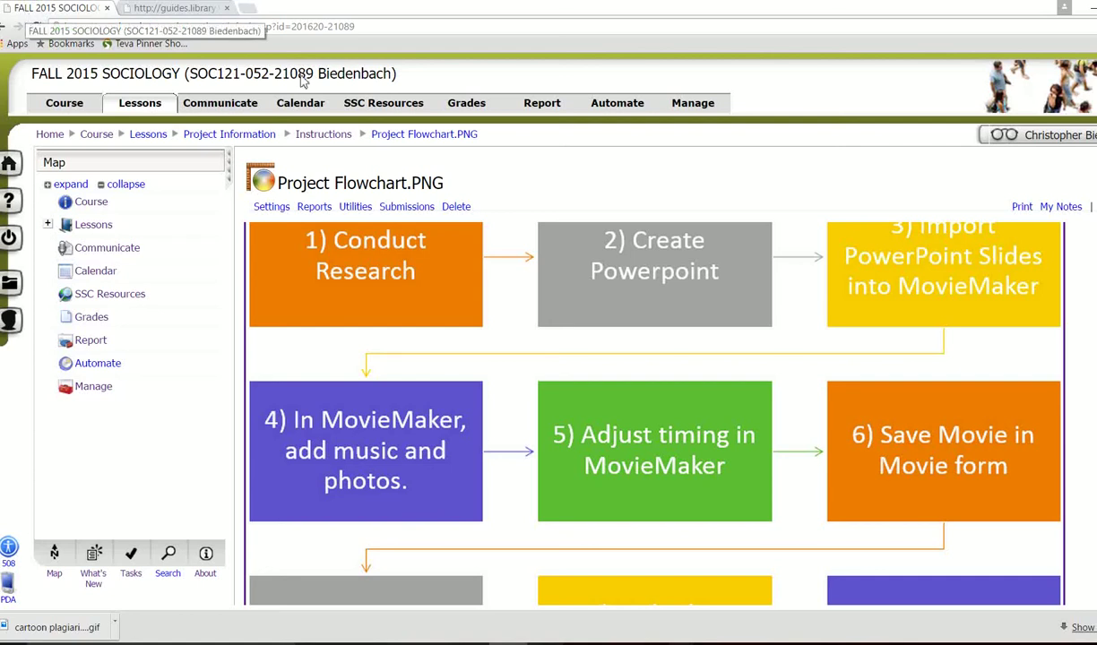
Switch to Movie Maker and add the cartoon plagiarism, Diploma Mill and plagiarism images from the Video Project Example folder.
{"action": "scroll", "coordinate": [654, 413], "scroll_direction": "up", "scroll_amount": 1}
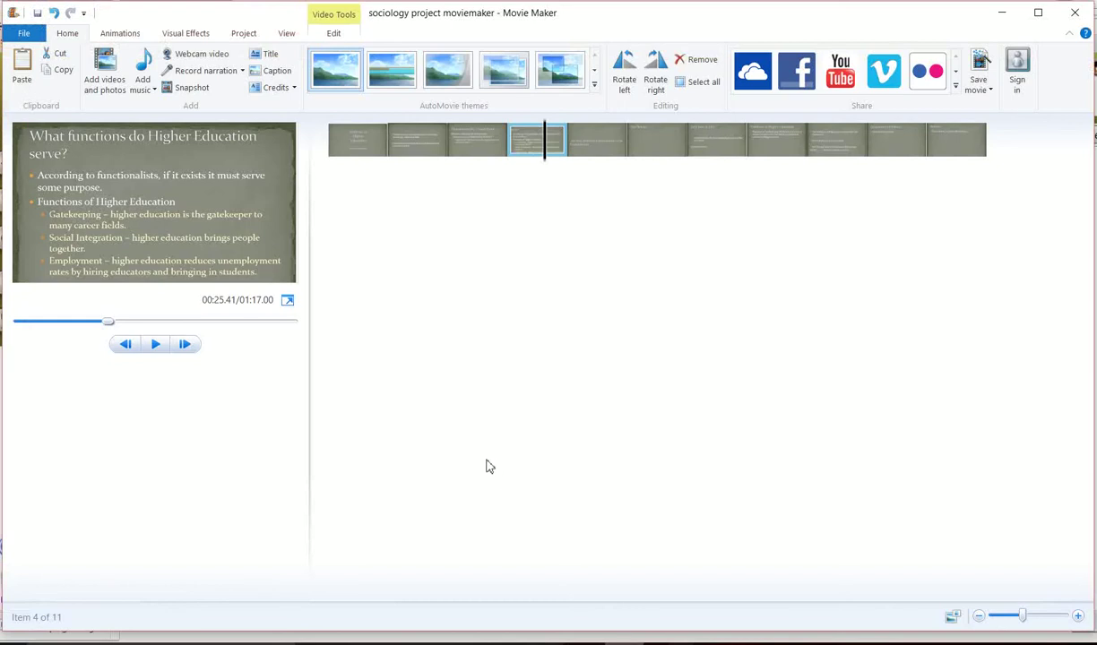
{"action": "left_click", "coordinate": [113, 89]}
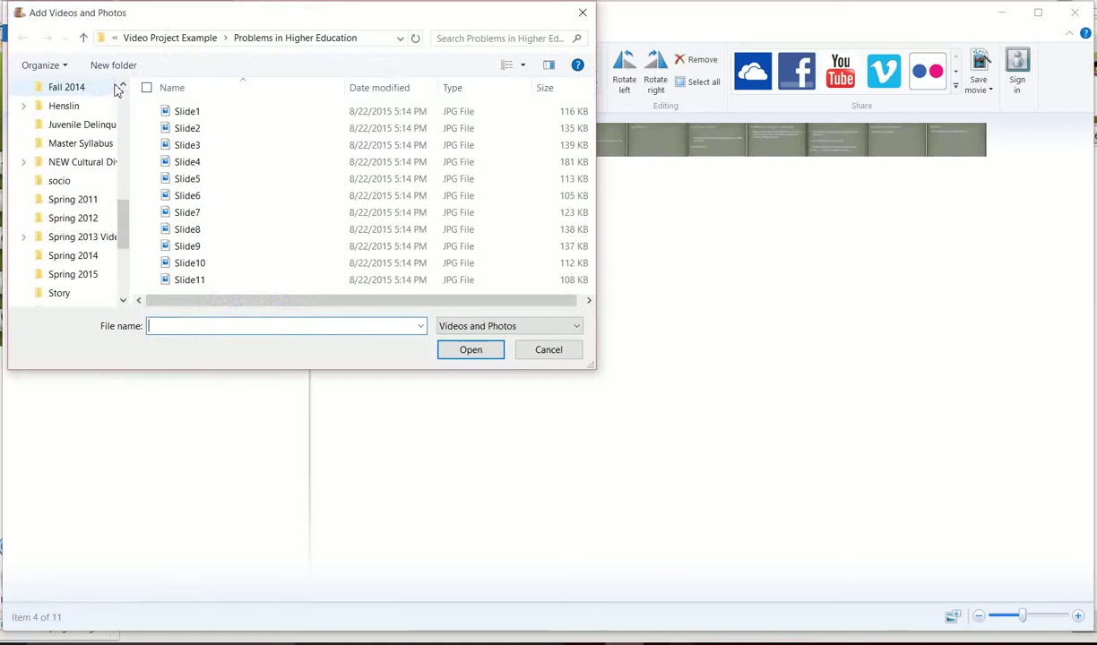
{"action": "left_click", "coordinate": [198, 42]}
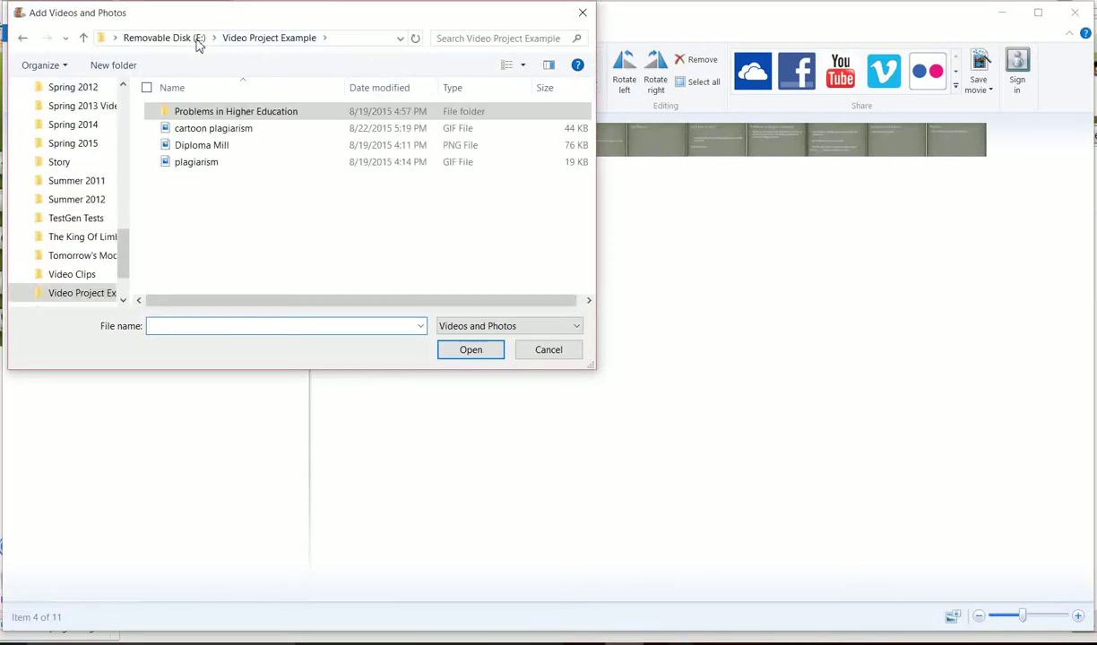
{"action": "left_click", "coordinate": [198, 133]}
{"action": "left_click", "coordinate": [198, 148], "text": "ctrl"}
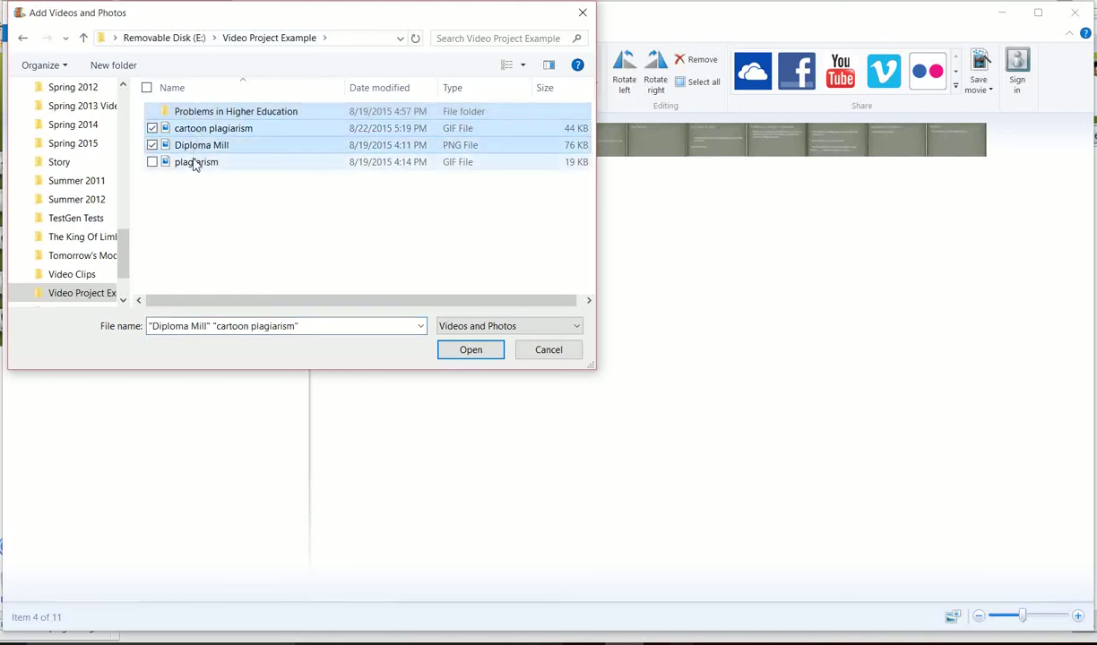
{"action": "left_click", "coordinate": [195, 161], "text": "ctrl"}
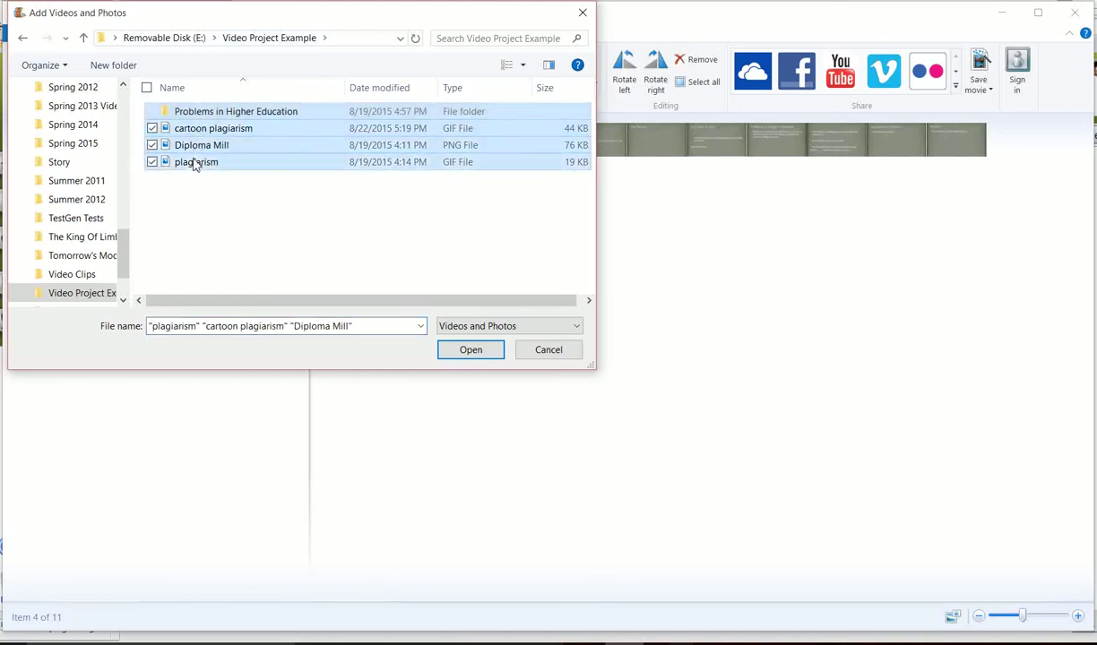
{"action": "left_click", "coordinate": [182, 129]}
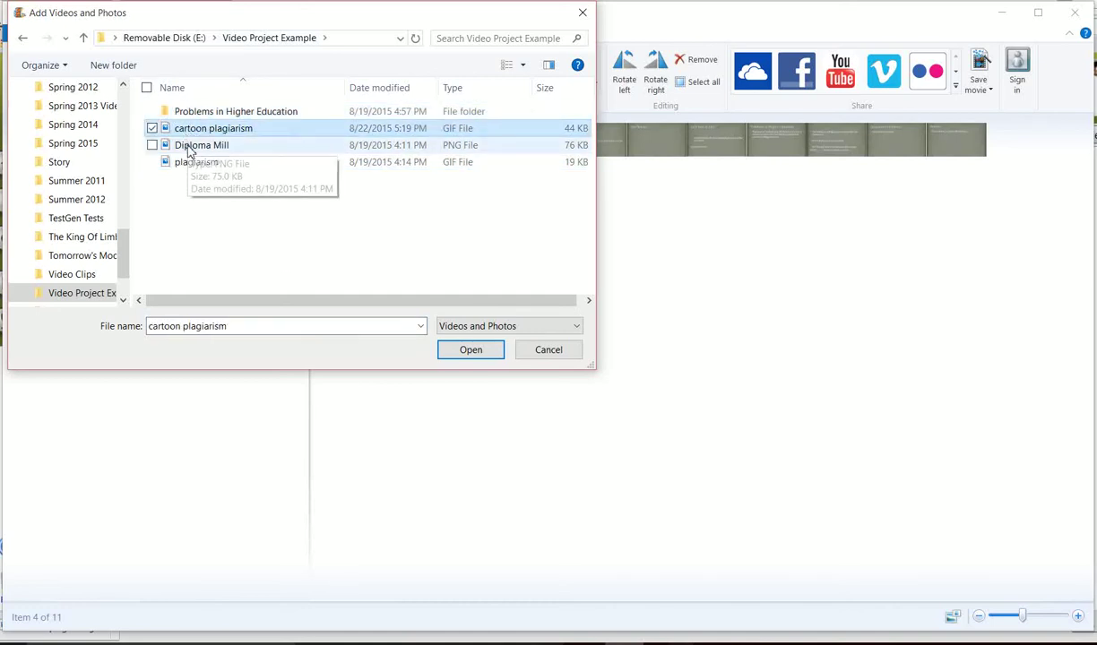
{"action": "left_click", "coordinate": [190, 148], "text": "ctrl"}
{"action": "left_click", "coordinate": [190, 164], "text": "ctrl"}
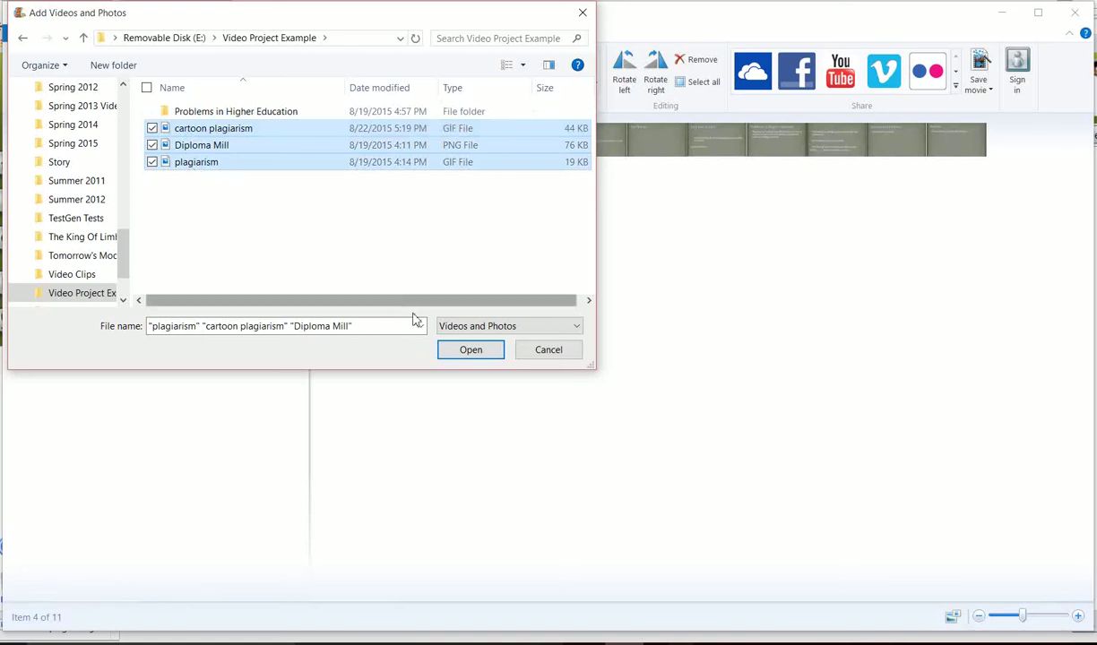
{"action": "left_click", "coordinate": [459, 351]}
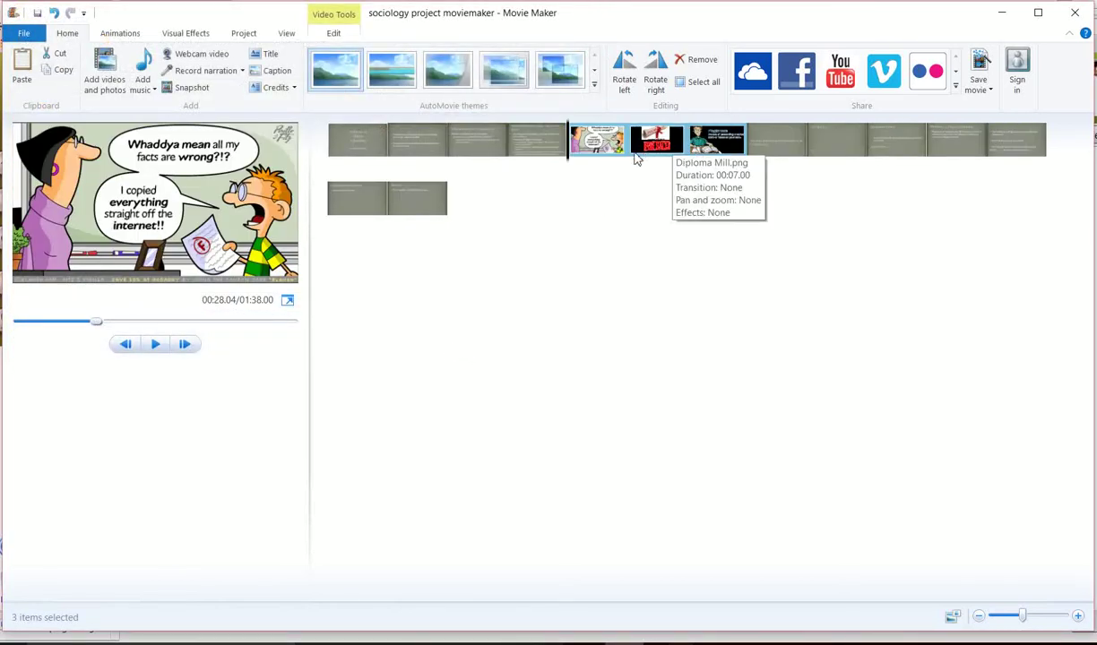
Move the three added images to the end of the storyboard, then place the cartoon directly after the title slide.
{"action": "left_click_drag", "start_coordinate": [612, 148], "coordinate": [550, 224]}
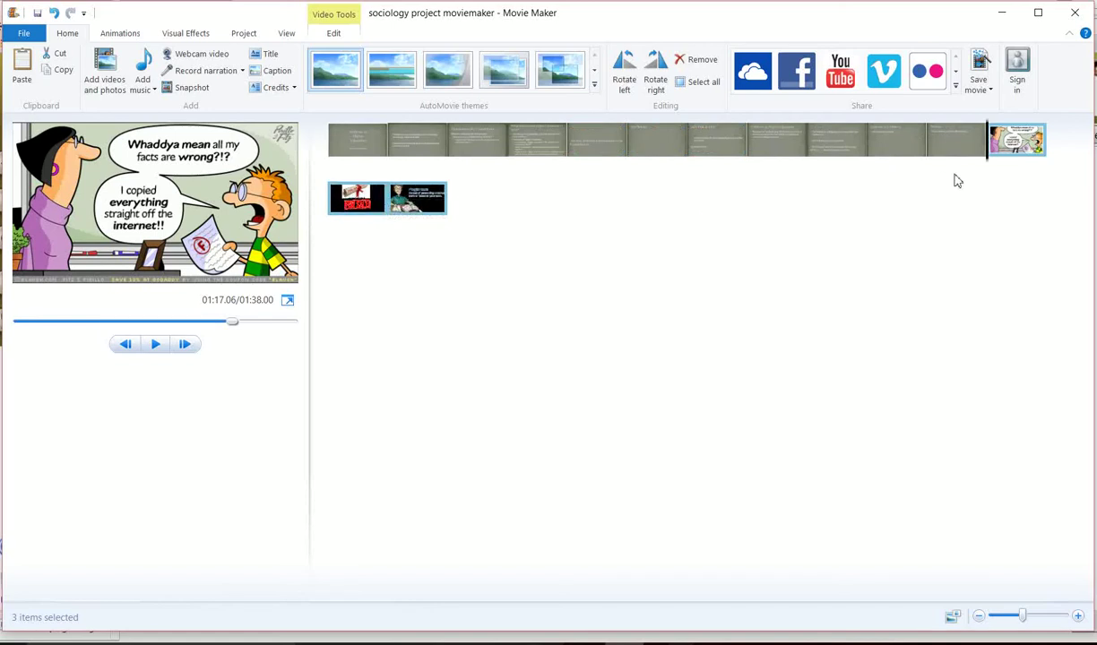
{"action": "left_click", "coordinate": [1017, 153]}
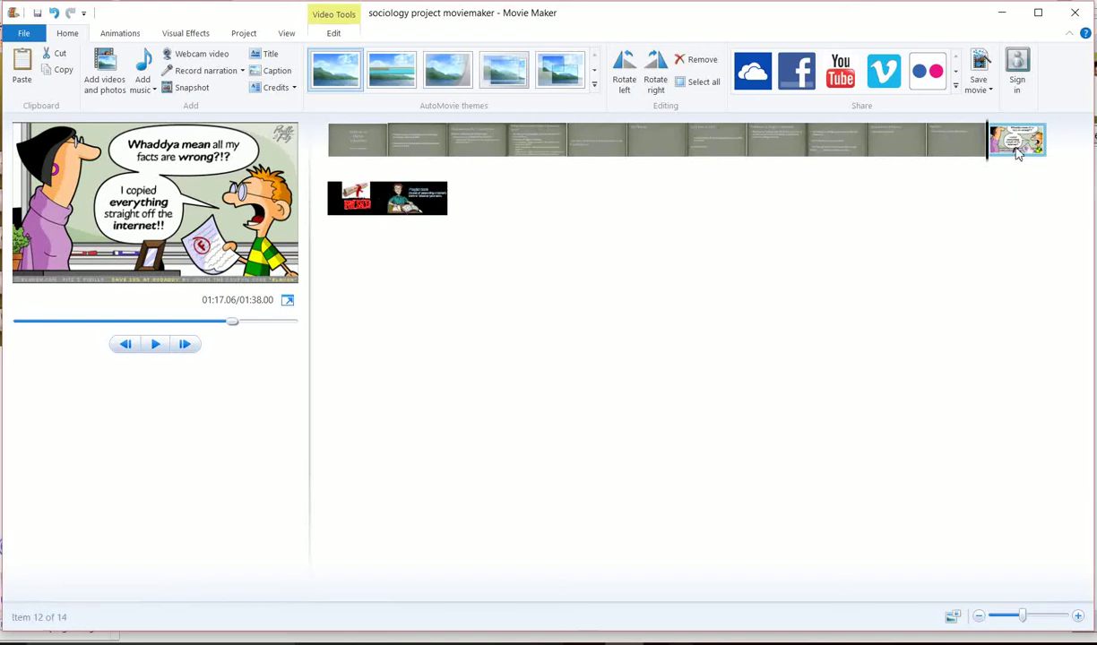
{"action": "left_click_drag", "start_coordinate": [1017, 152], "coordinate": [408, 166]}
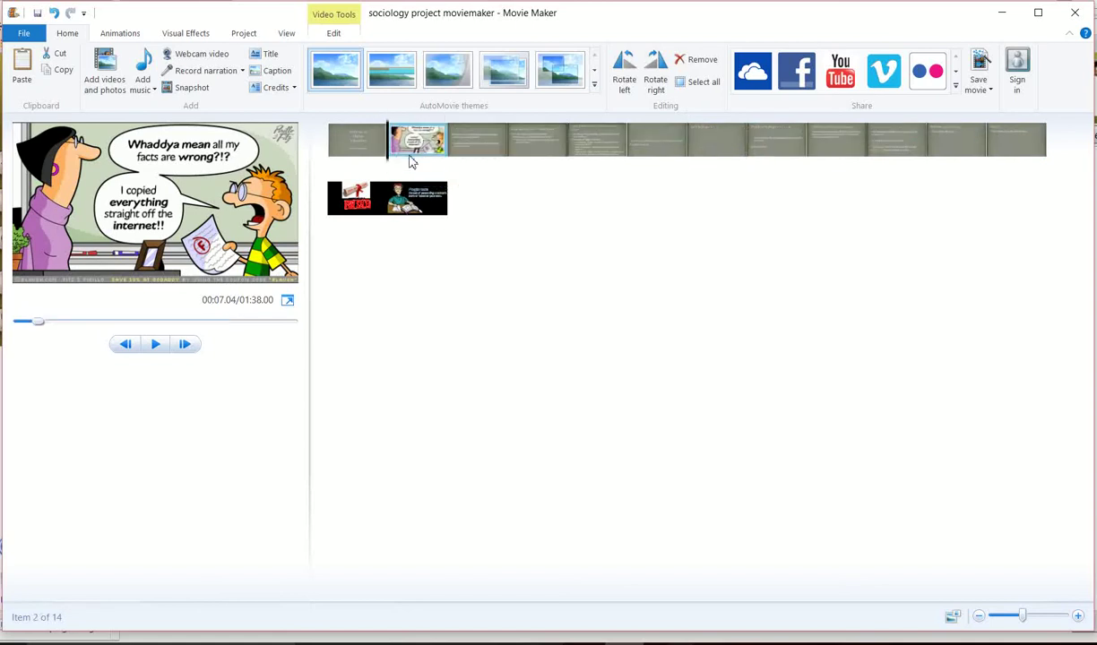
Move the Diploma Mill image to fifth place in the storyboard and the plagiarism image directly before the You Betcha... slide.
{"action": "left_click_drag", "start_coordinate": [363, 204], "coordinate": [566, 176]}
{"action": "left_click", "coordinate": [417, 197]}
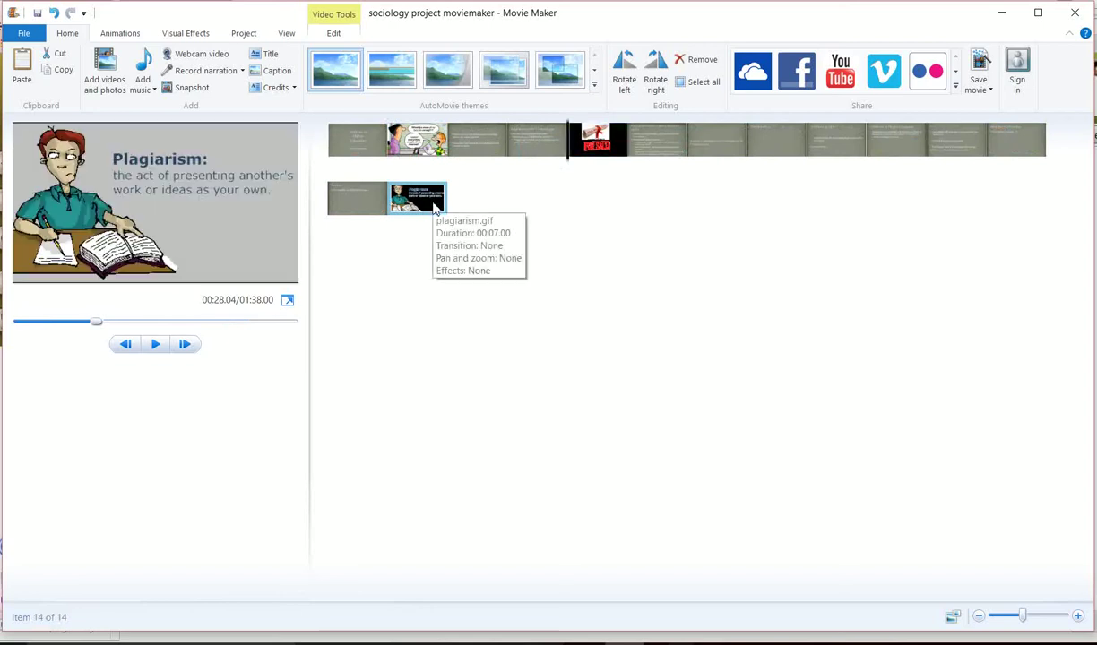
{"action": "left_click_drag", "start_coordinate": [417, 197], "coordinate": [735, 171]}
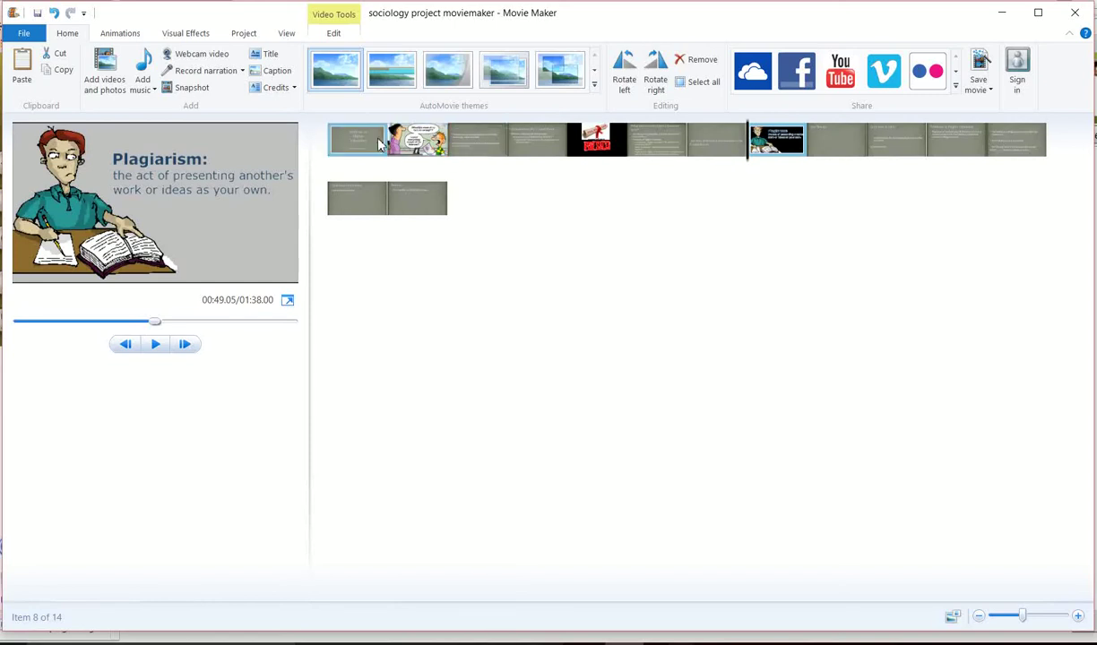
Preview the slides next to the images, then play the movie from the title slide into the cartoon and pause.
{"action": "left_click", "coordinate": [477, 150]}
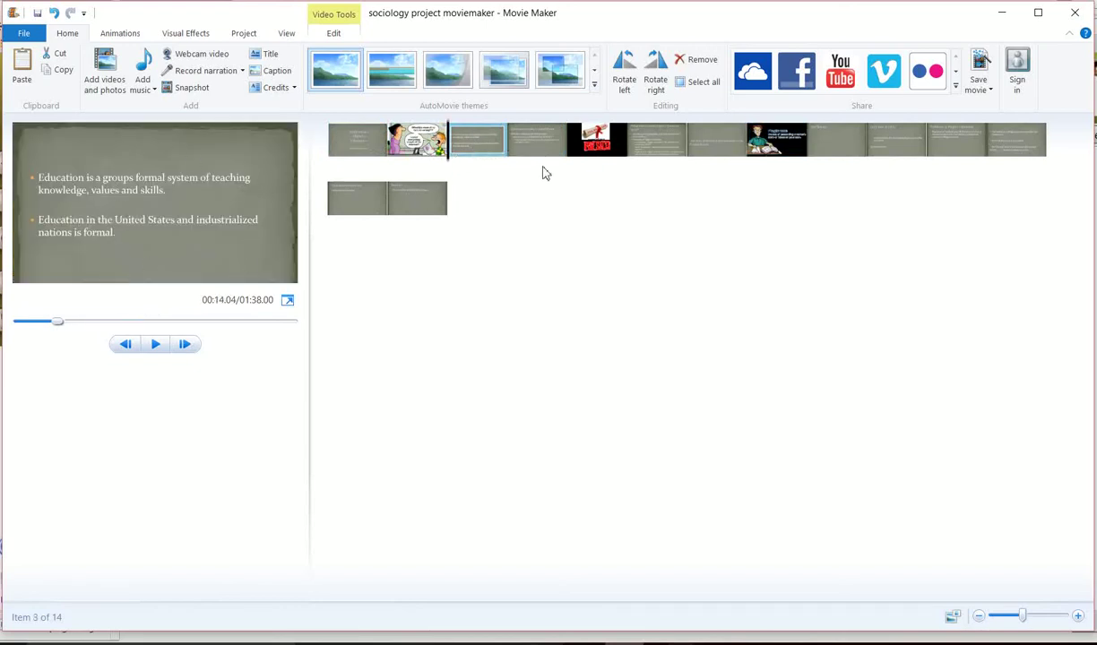
{"action": "left_click", "coordinate": [833, 139]}
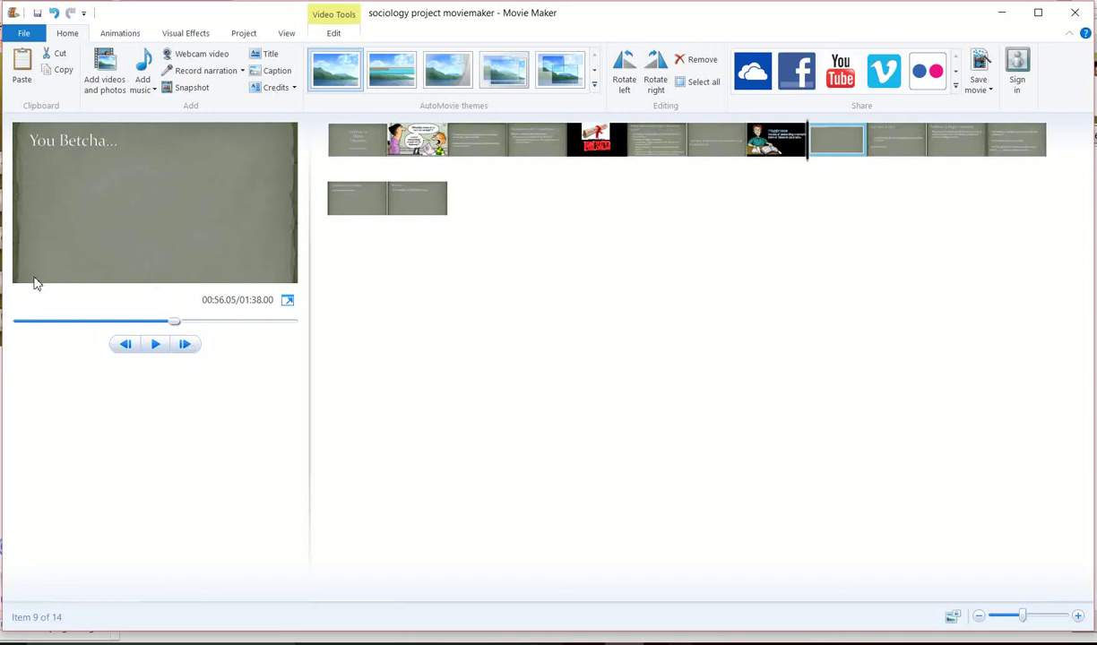
{"action": "left_click", "coordinate": [348, 150]}
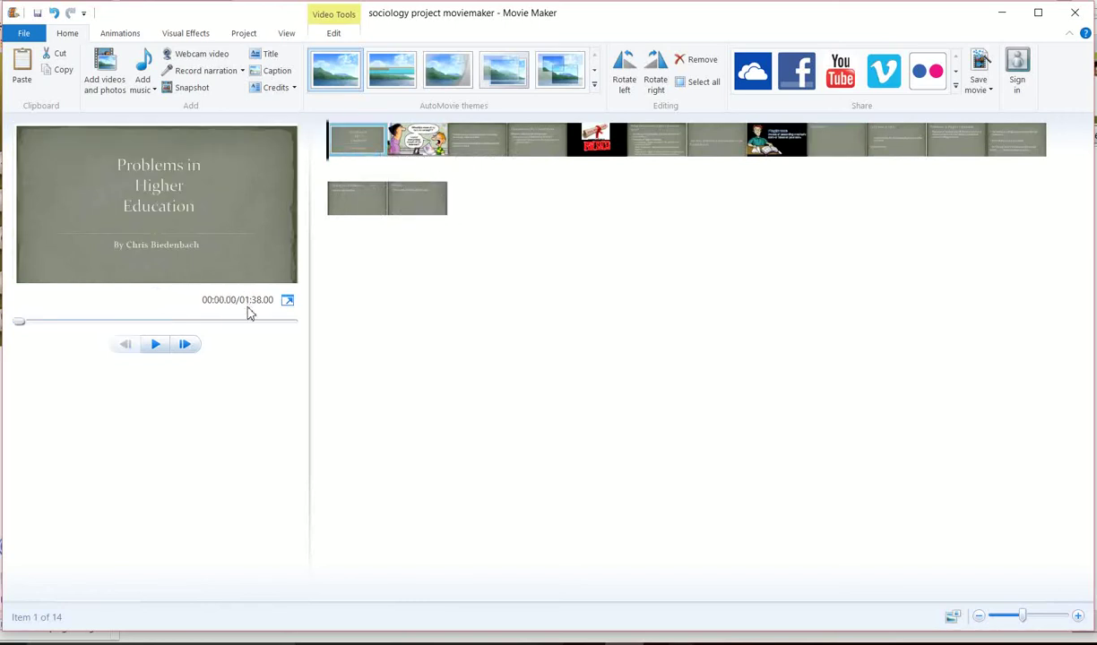
{"action": "left_click", "coordinate": [154, 348]}
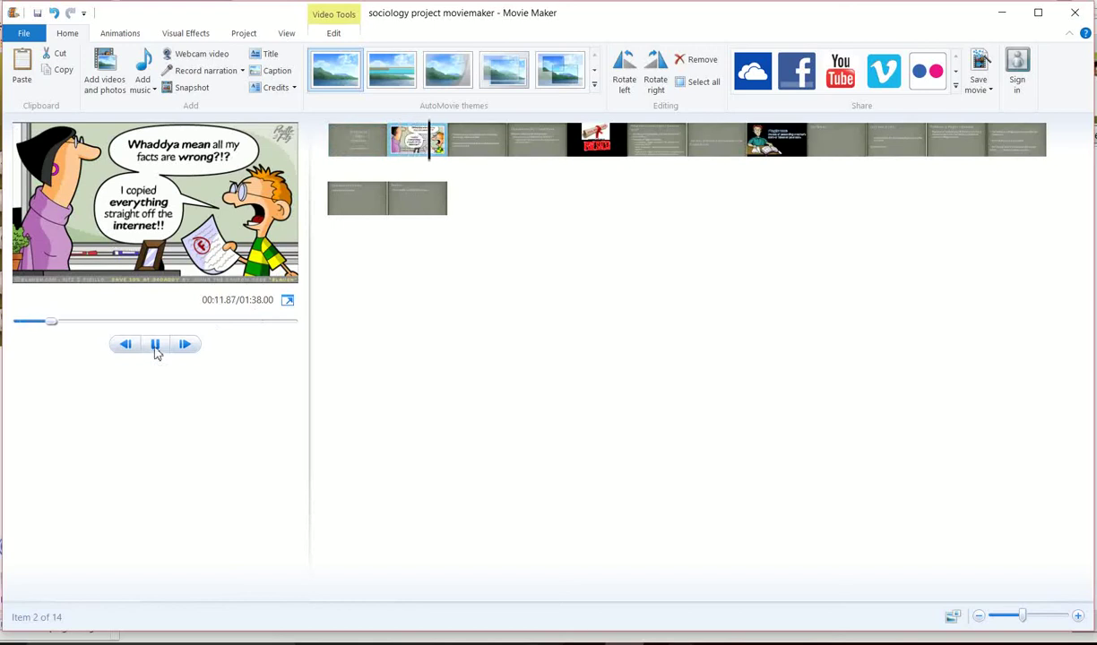
{"action": "left_click", "coordinate": [156, 346]}
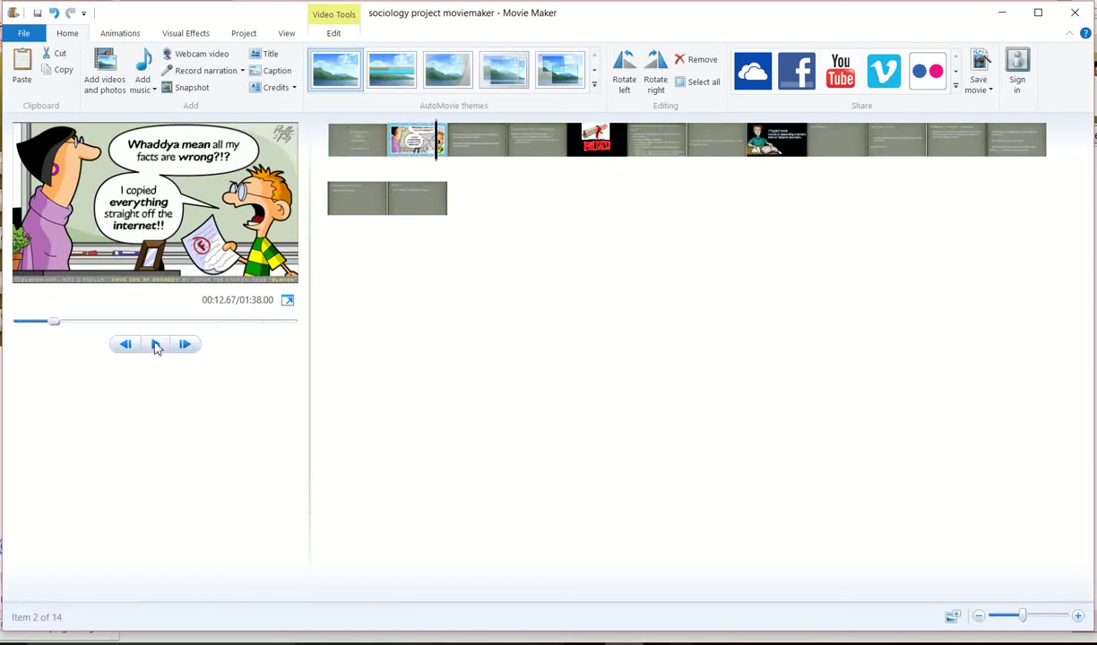
Add the song 02_Another Train Working Man Blues from the Hard Working Americans music folder to the movie.
{"action": "left_click", "coordinate": [143, 68]}
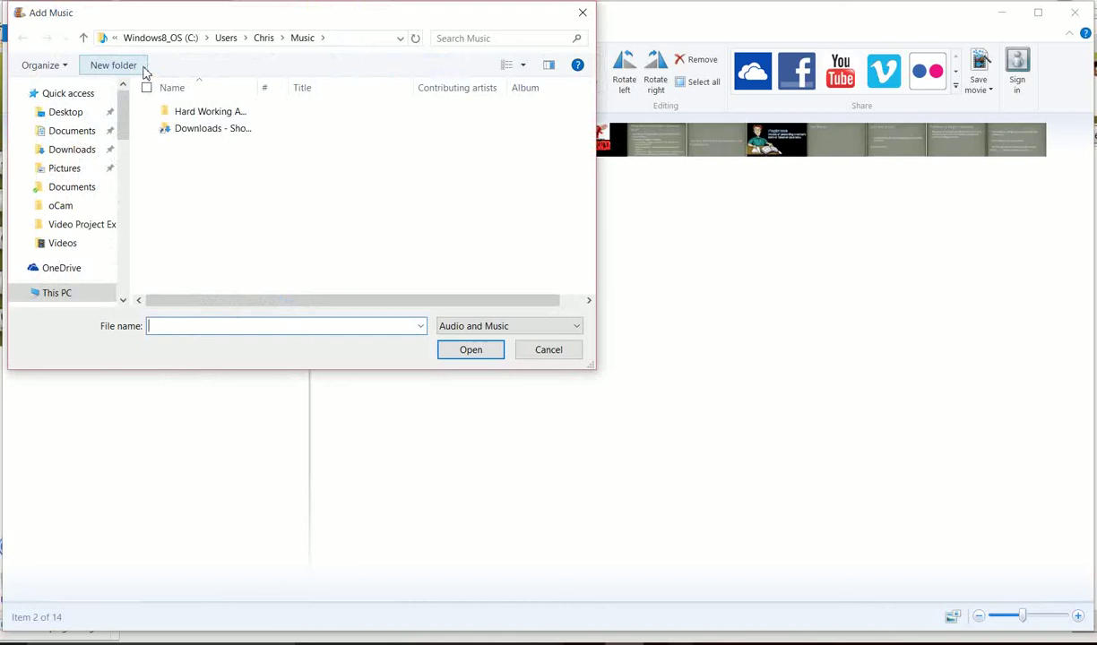
{"action": "left_click", "coordinate": [178, 115]}
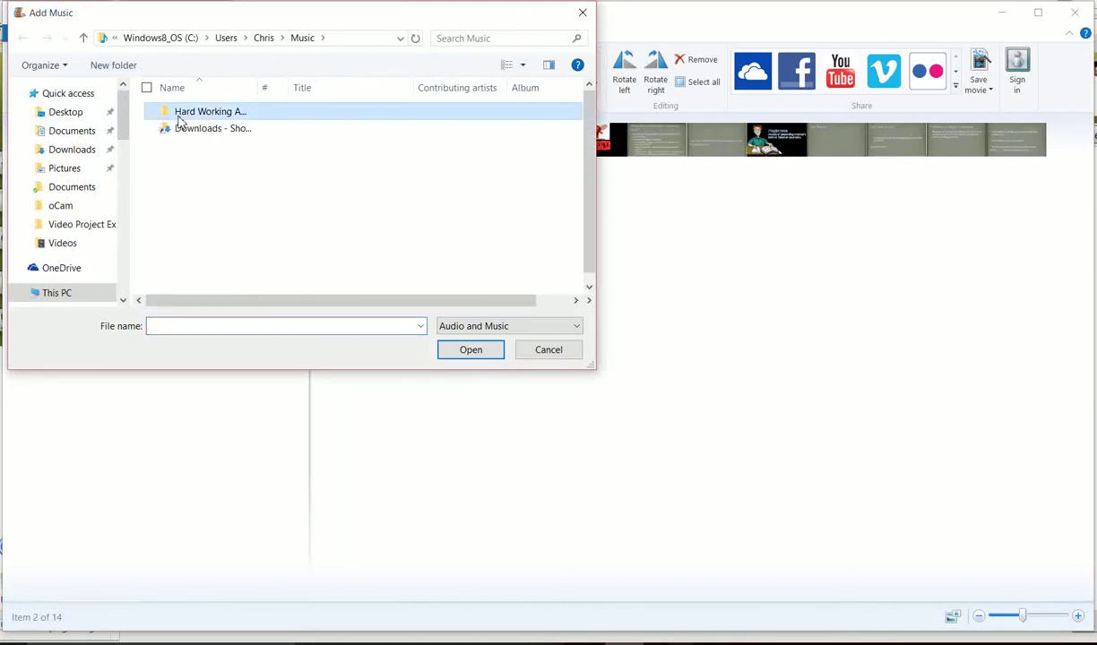
{"action": "double_click", "coordinate": [180, 117]}
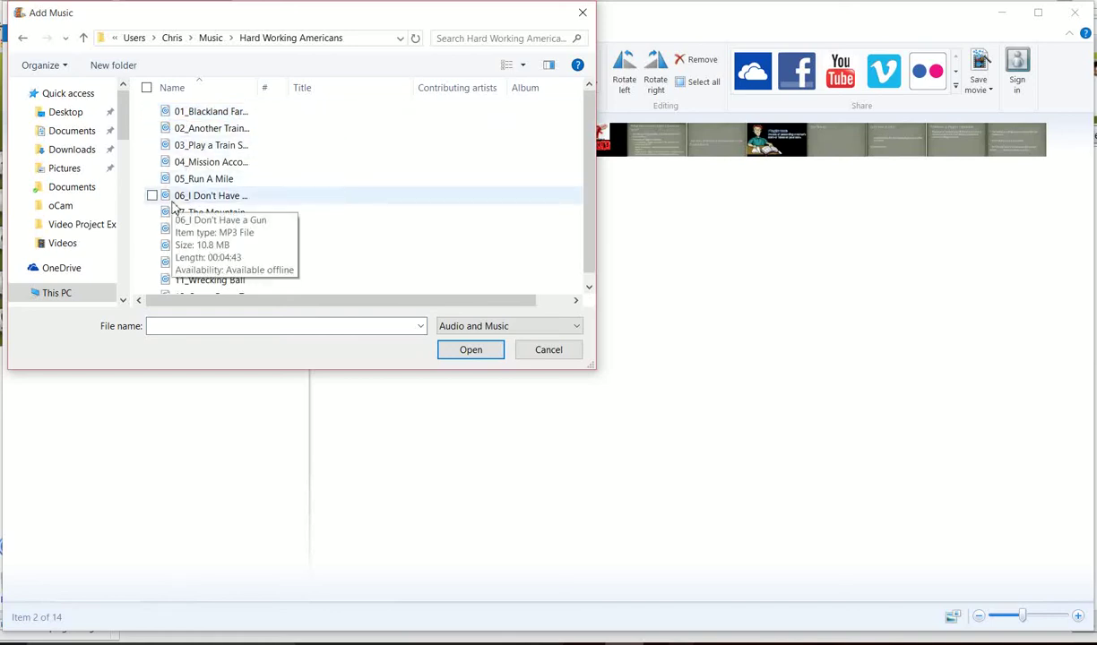
{"action": "double_click", "coordinate": [212, 128]}
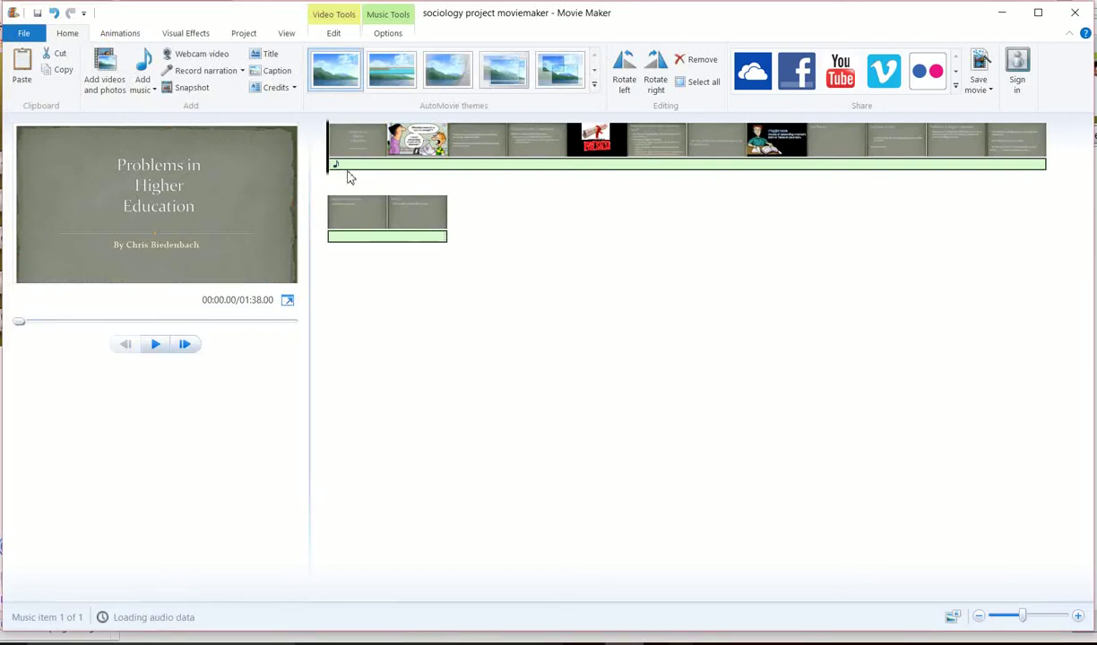
Play the opening of the movie with its music, show the music options, and return the playhead to the start.
{"action": "left_click", "coordinate": [155, 344]}
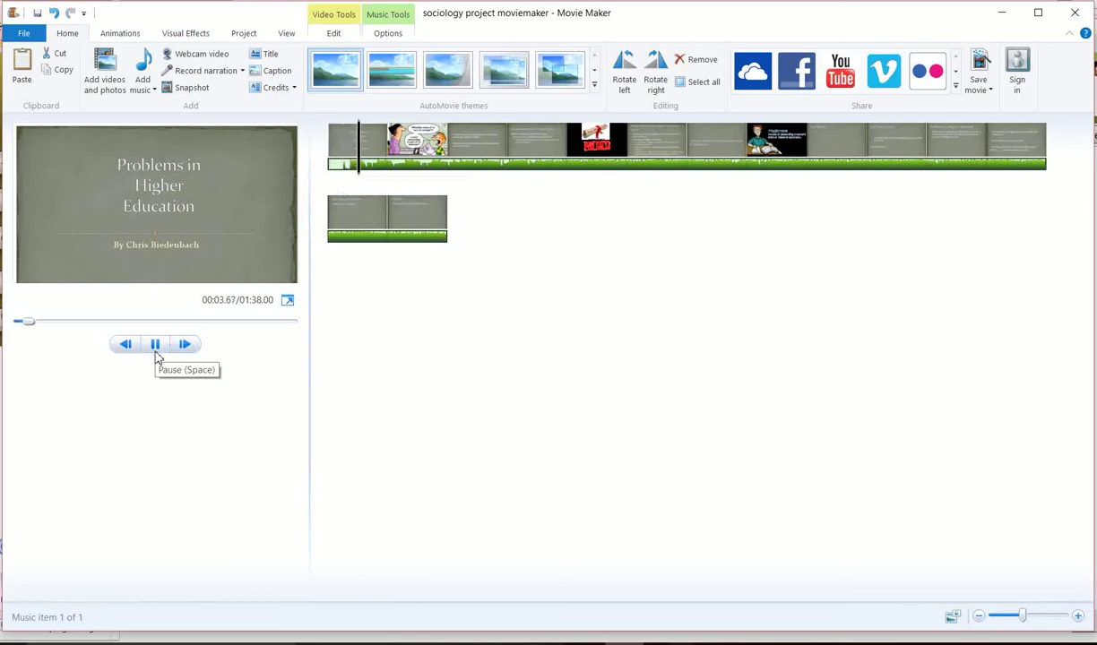
{"action": "left_click", "coordinate": [155, 353]}
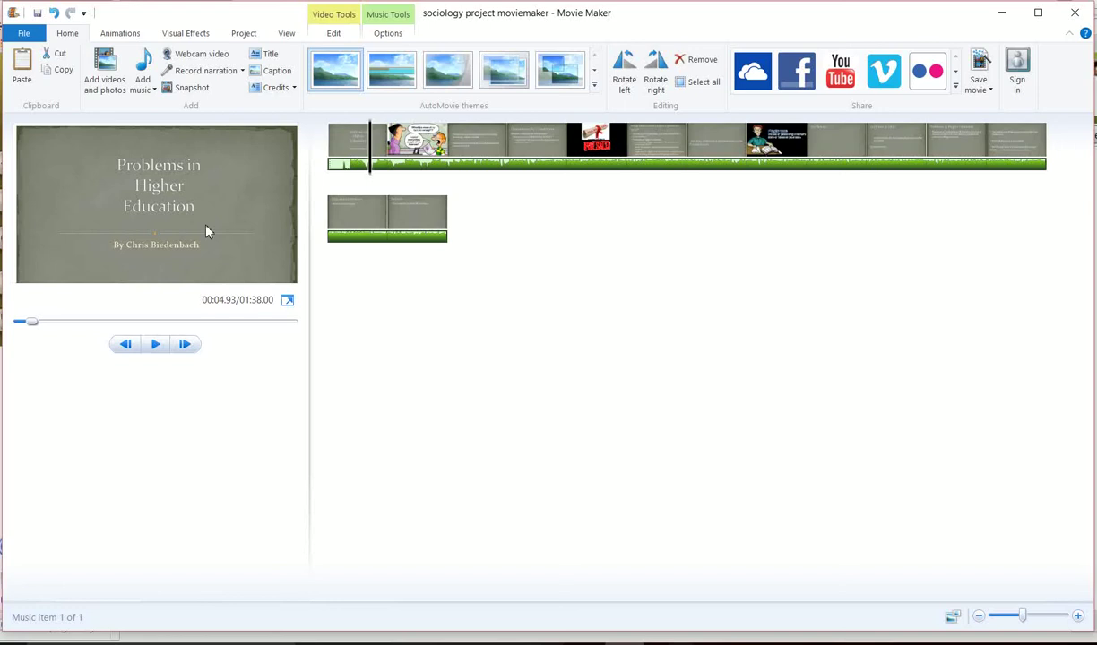
{"action": "left_click", "coordinate": [384, 20]}
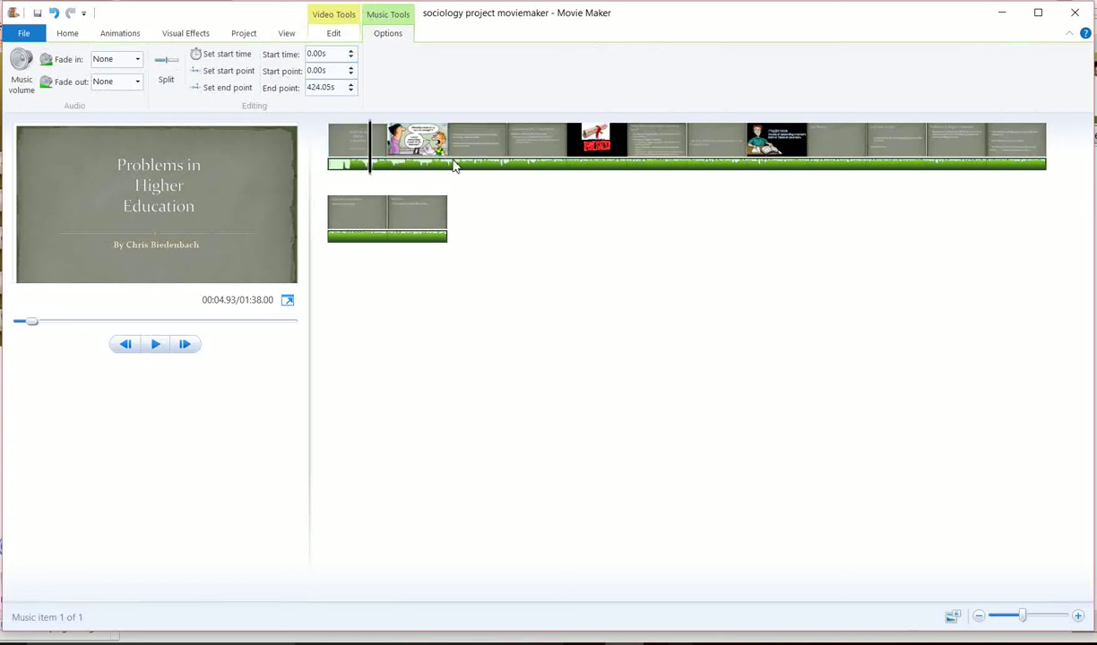
{"action": "key", "text": "Home"}
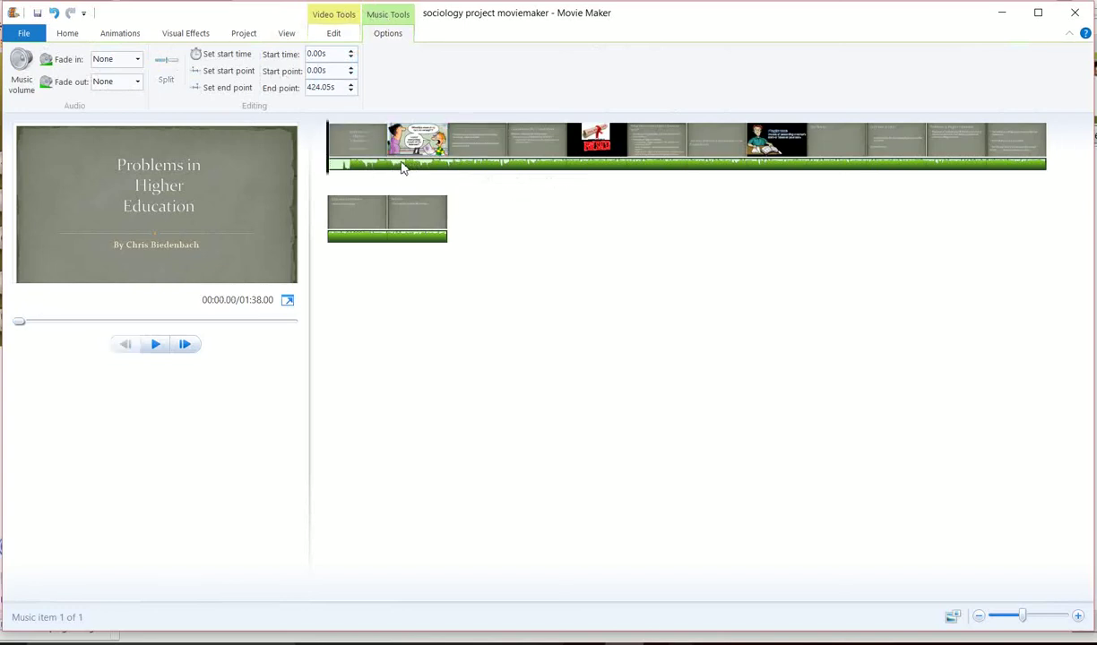
{"action": "left_click", "coordinate": [155, 346]}
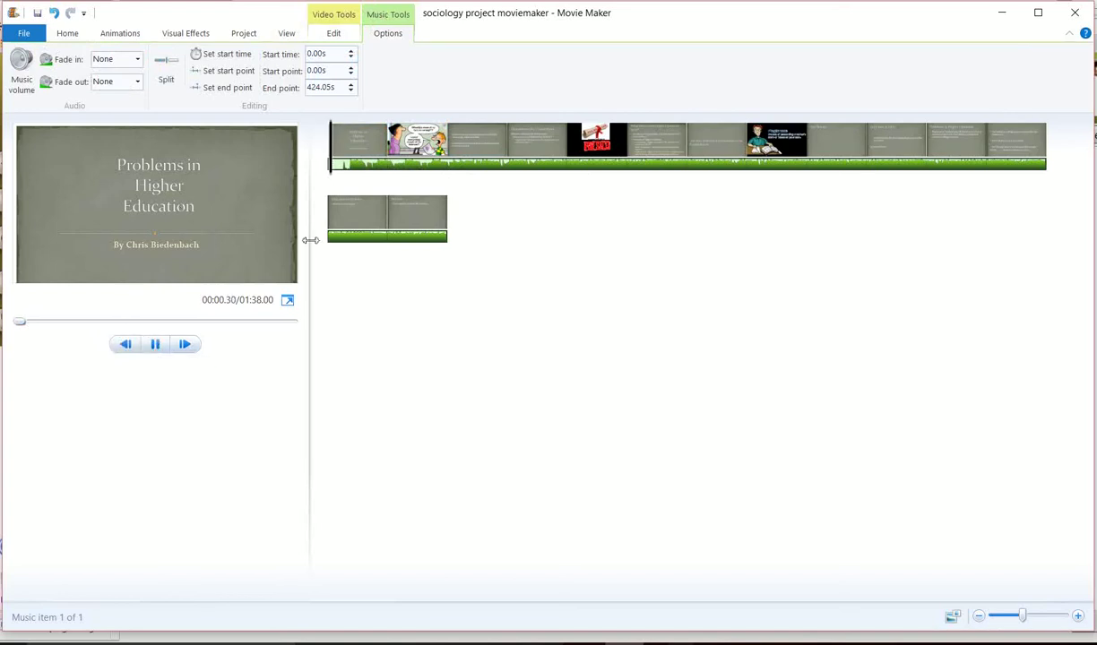
{"action": "key", "text": "space"}
{"action": "key", "text": "Home"}
Shift the music track to start at 21.00 s, then move it back to start at 0.66 s.
{"action": "left_click_drag", "start_coordinate": [514, 171], "coordinate": [512, 171]}
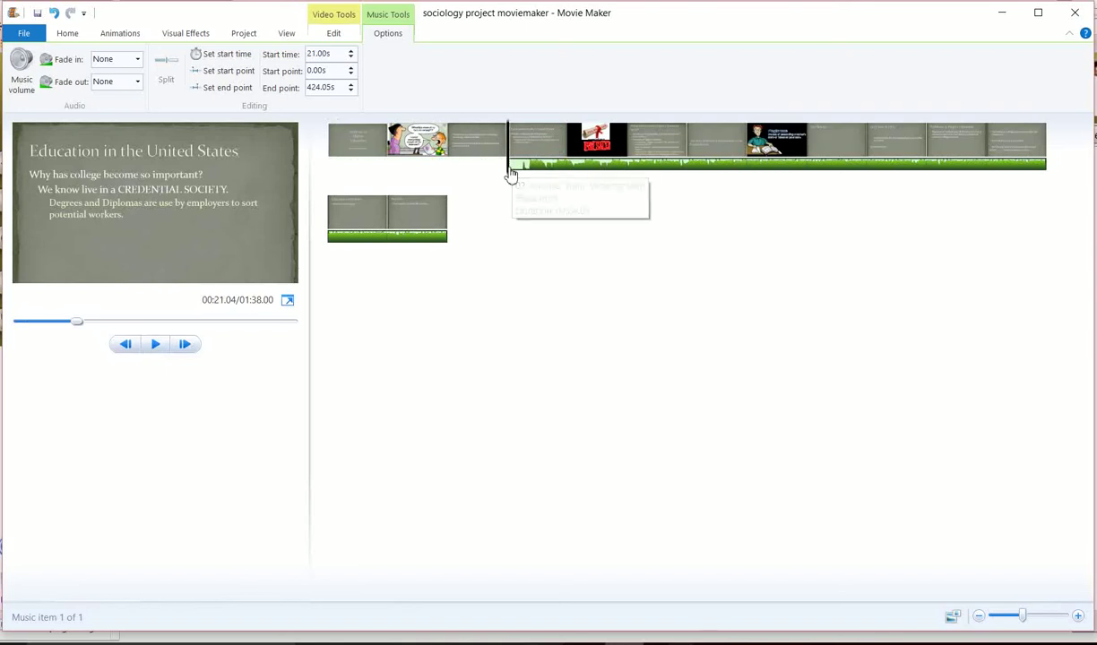
{"action": "left_click", "coordinate": [448, 179]}
{"action": "left_click_drag", "start_coordinate": [448, 179], "coordinate": [328, 178]}
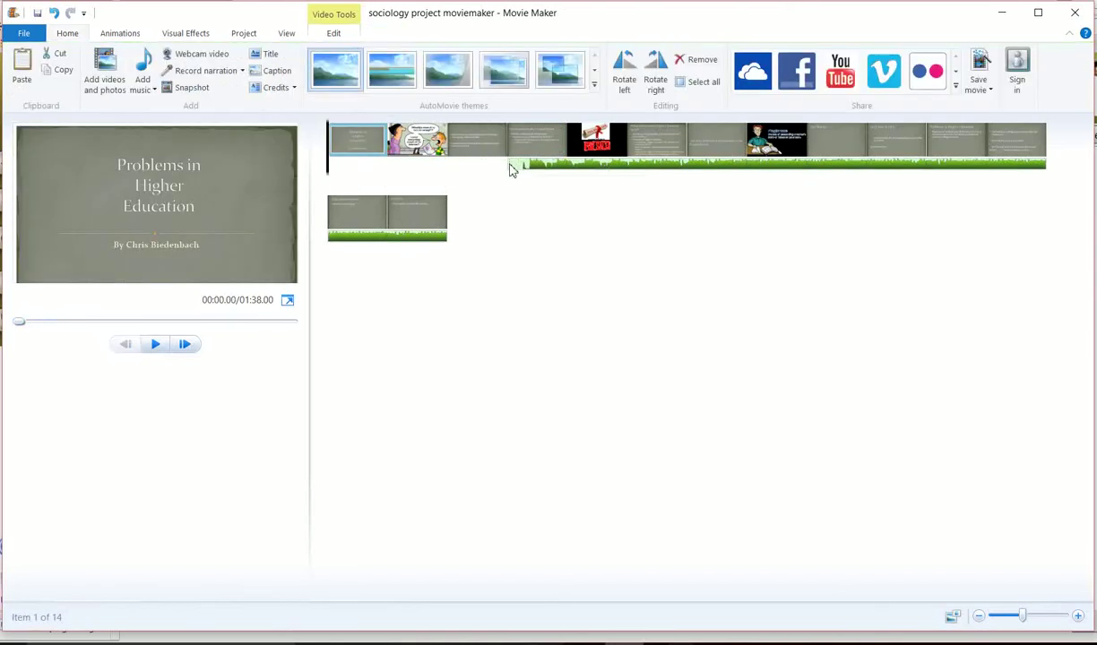
{"action": "left_click_drag", "start_coordinate": [510, 167], "coordinate": [338, 173]}
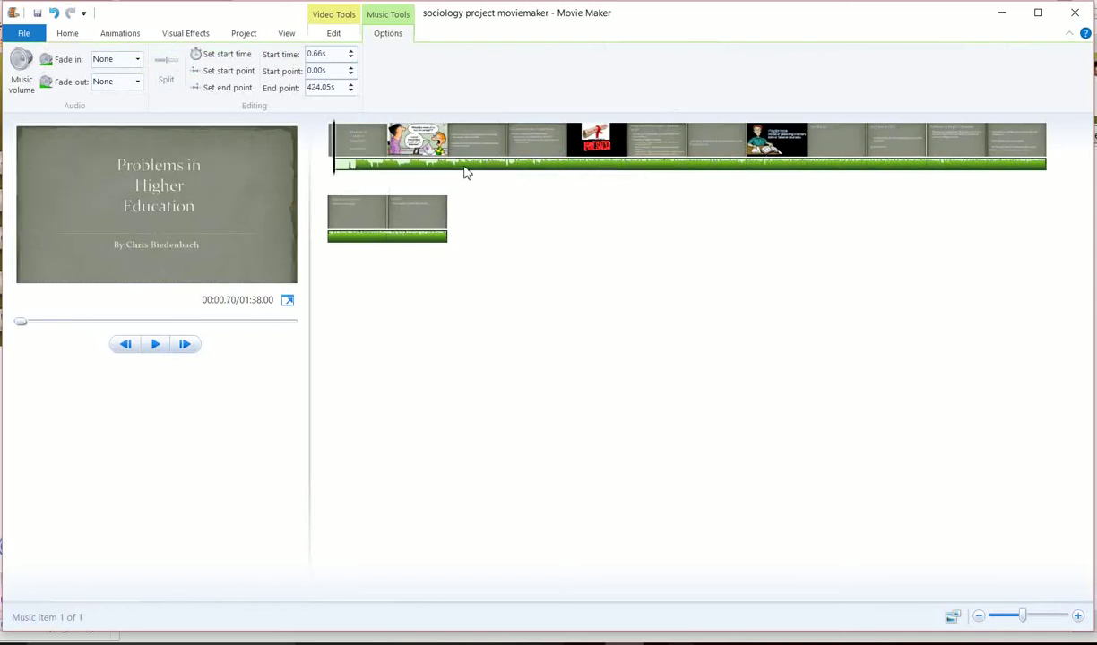
Play the movie to the beginning of the cartoon, pause at 7.37 s and split the music there.
{"action": "left_click", "coordinate": [156, 352]}
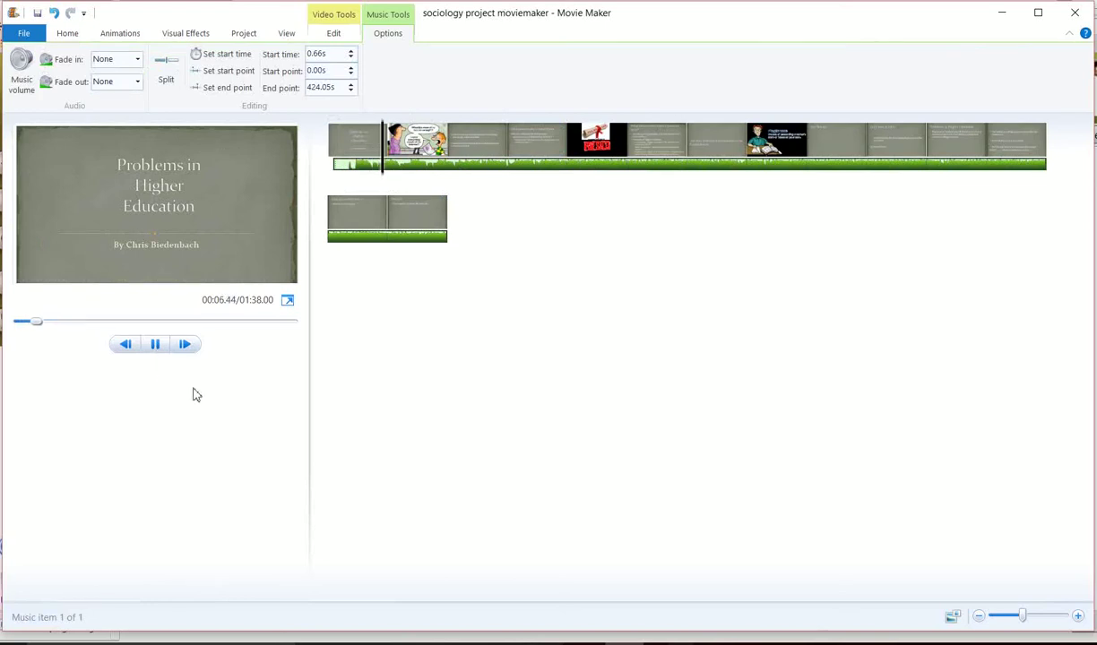
{"action": "left_click", "coordinate": [158, 346]}
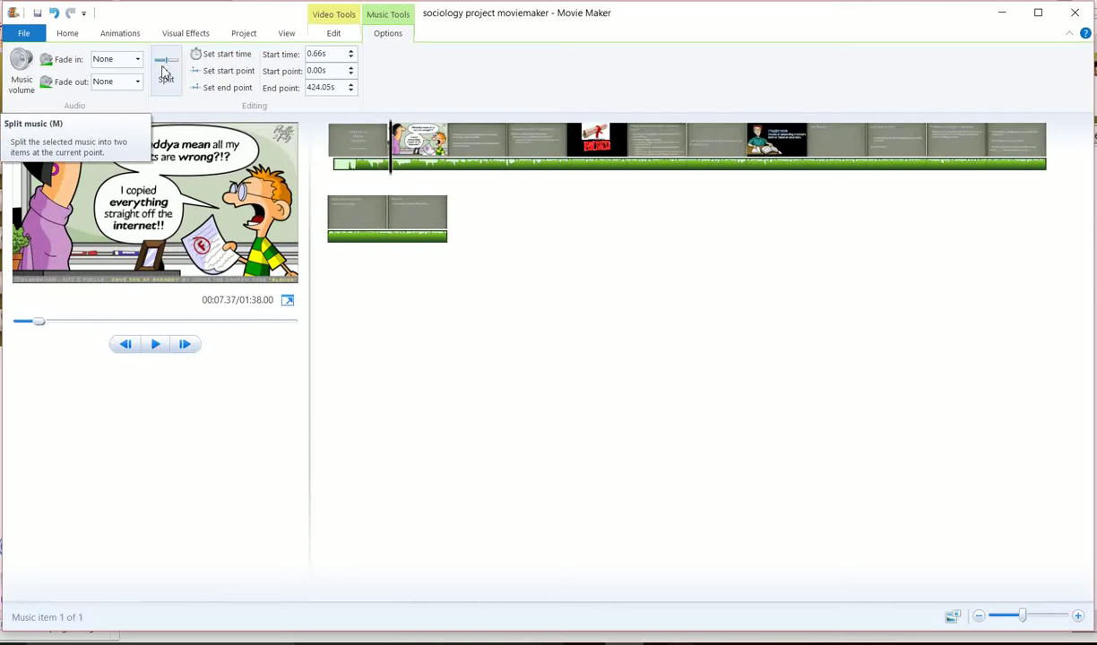
{"action": "left_click", "coordinate": [164, 72]}
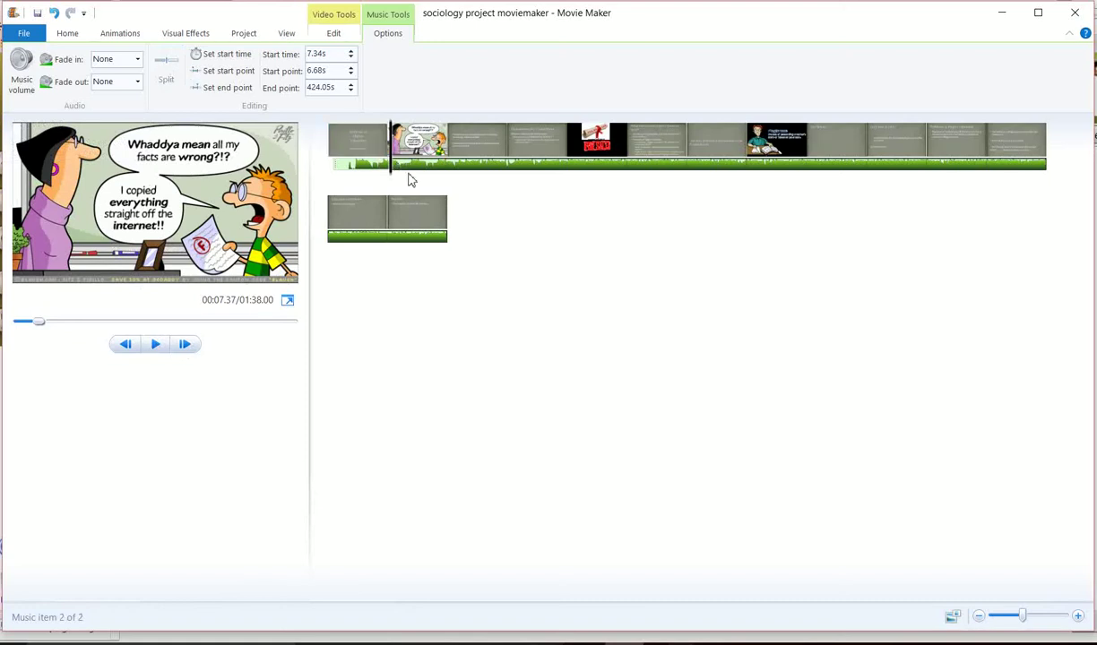
Try to rearrange the split music by moving the rear piece forward and the short opening piece to start at 24.43 s and 84.95 s.
{"action": "left_click_drag", "start_coordinate": [391, 172], "coordinate": [449, 182]}
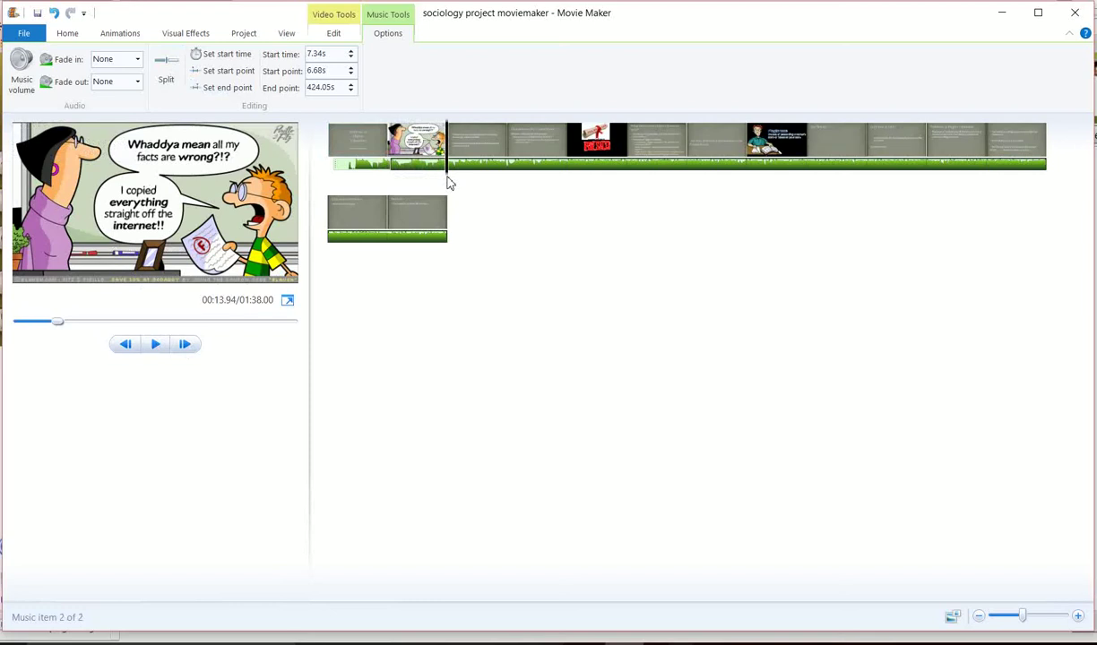
{"action": "left_click", "coordinate": [392, 173]}
{"action": "left_click_drag", "start_coordinate": [393, 173], "coordinate": [409, 177]}
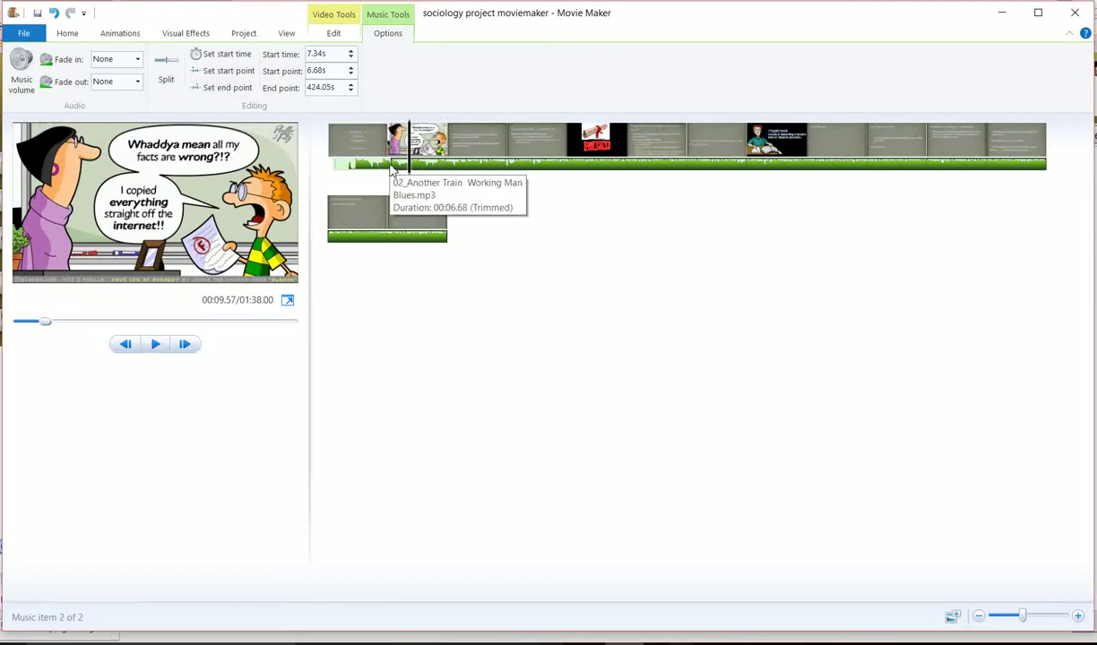
{"action": "left_click_drag", "start_coordinate": [391, 170], "coordinate": [345, 177]}
{"action": "left_click", "coordinate": [452, 165]}
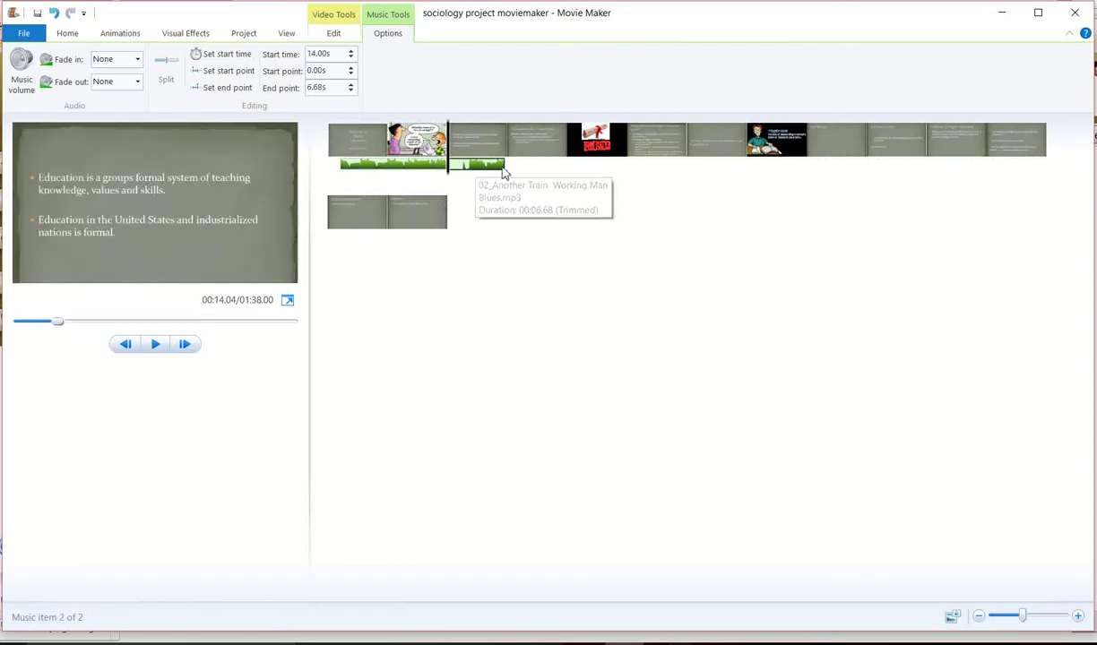
{"action": "left_click_drag", "start_coordinate": [453, 166], "coordinate": [542, 179]}
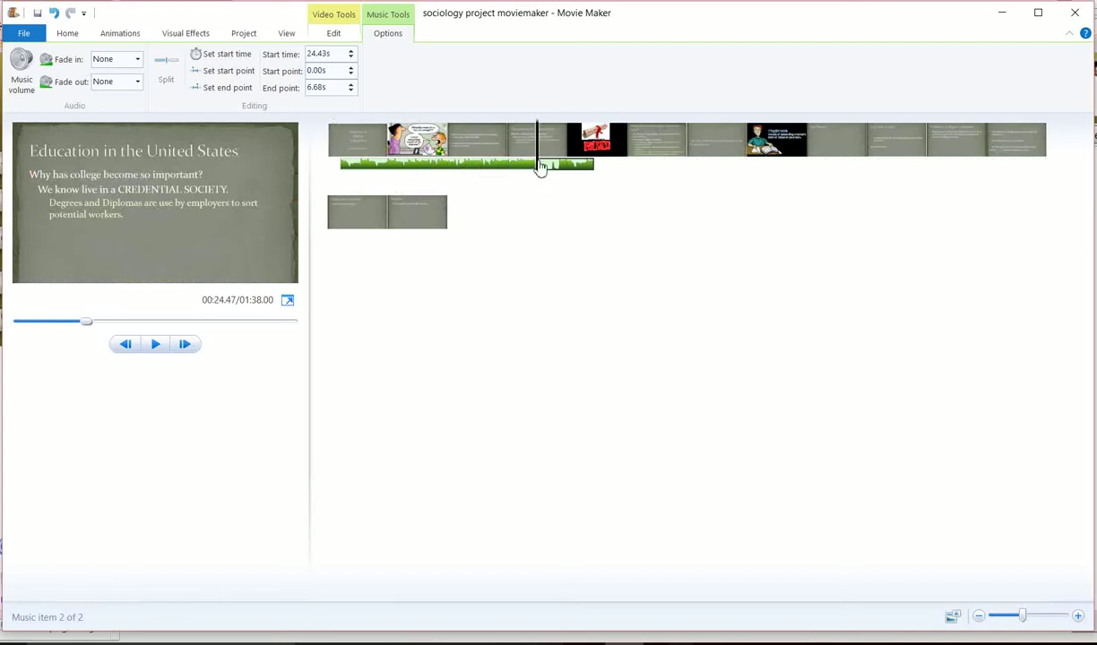
{"action": "left_click_drag", "start_coordinate": [563, 169], "coordinate": [341, 252]}
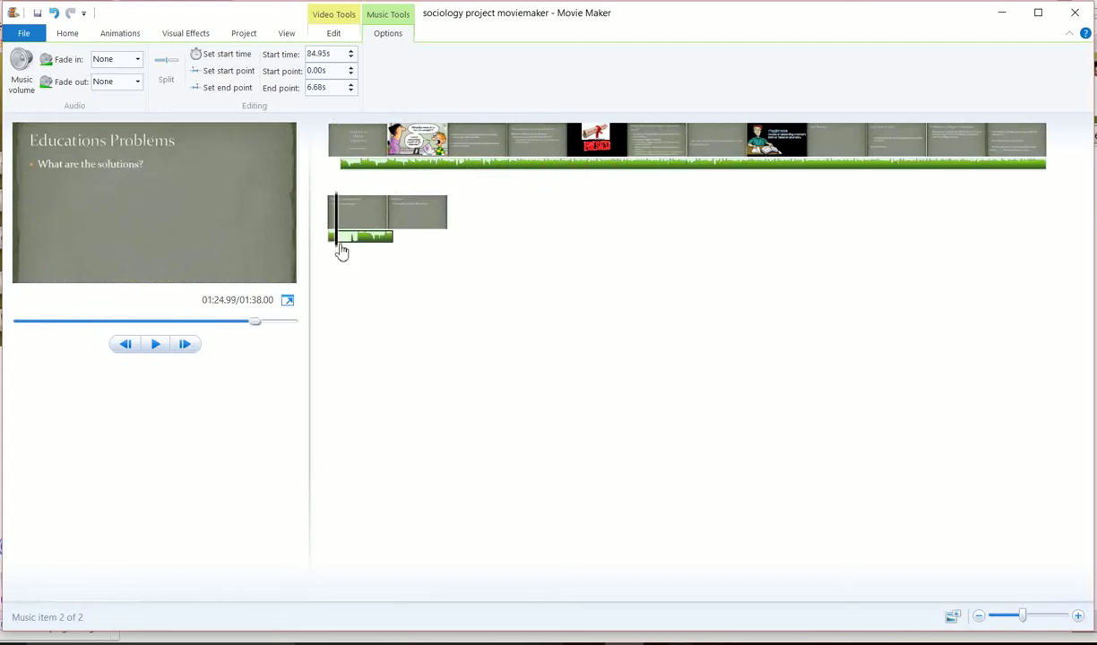
Undo the moves of the music pieces and the music split at the cartoon.
{"action": "left_click", "coordinate": [56, 13]}
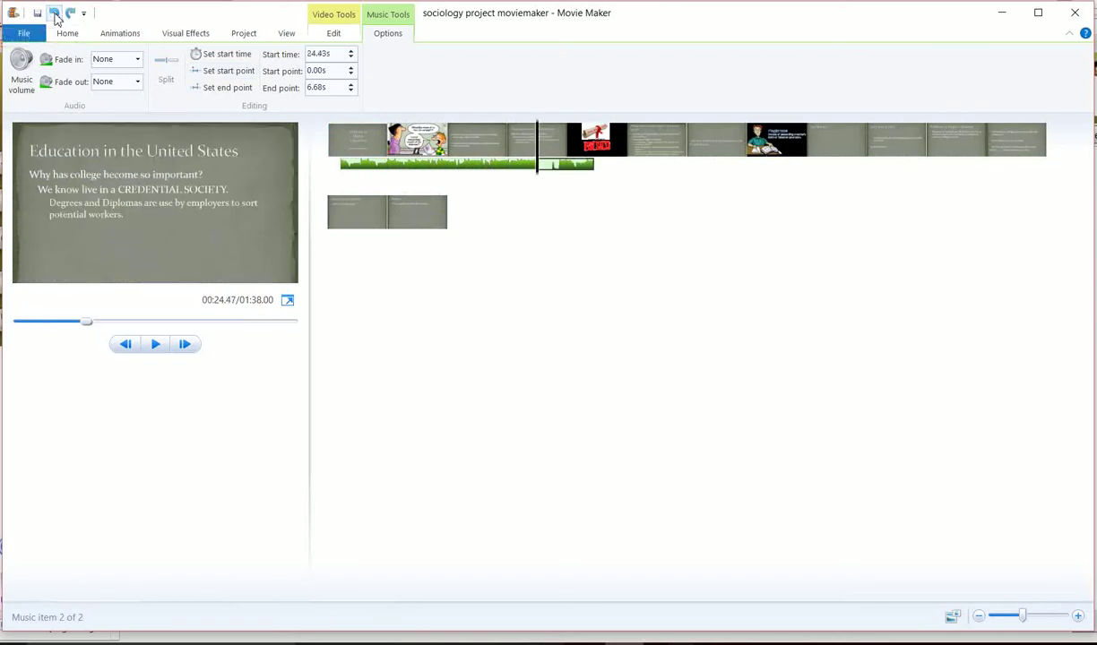
{"action": "left_click", "coordinate": [56, 13]}
{"action": "left_click", "coordinate": [56, 14]}
{"action": "left_click", "coordinate": [56, 13]}
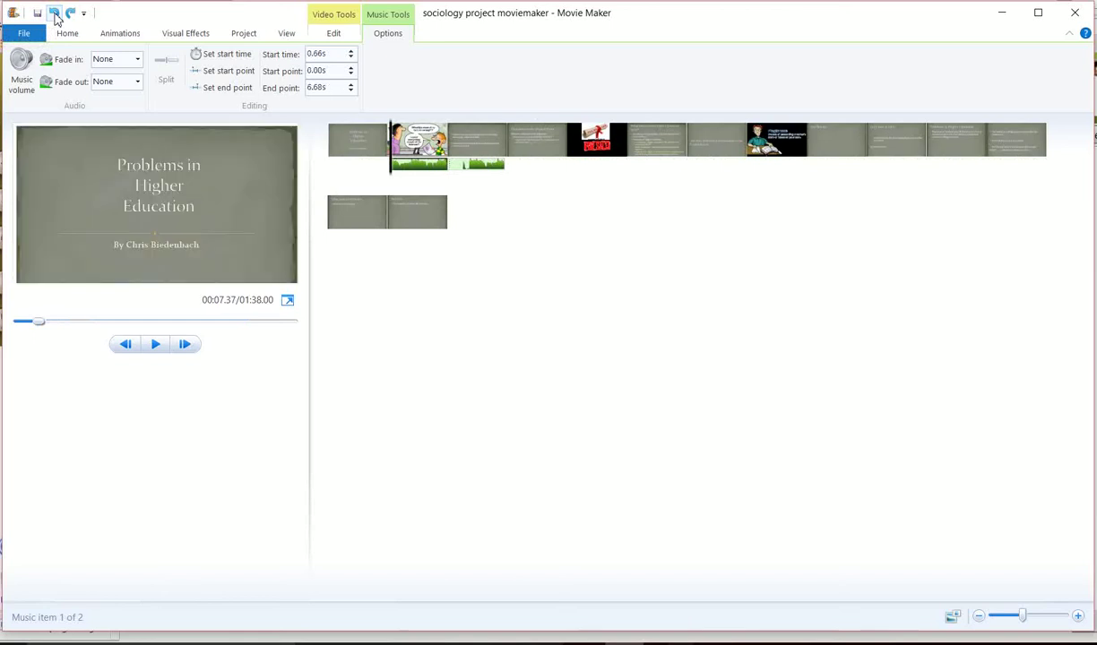
{"action": "left_click", "coordinate": [55, 14]}
{"action": "left_click", "coordinate": [56, 13]}
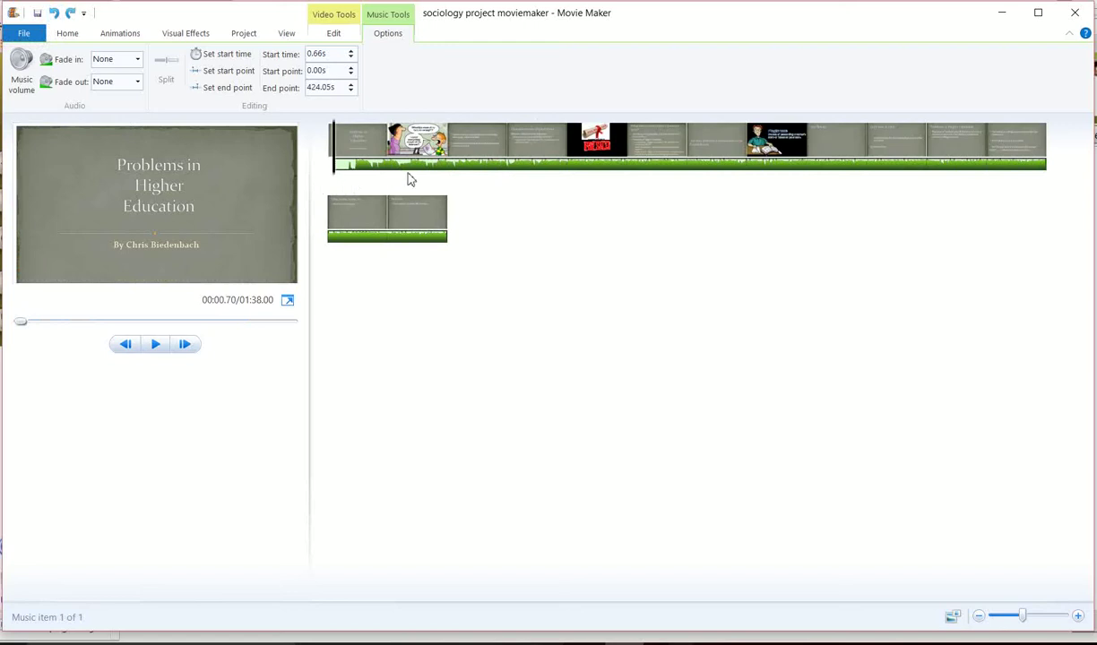
Split the music at the start of the third slide and move the second piece to start at 20.99 s, where the fourth slide begins.
{"action": "left_click", "coordinate": [454, 153]}
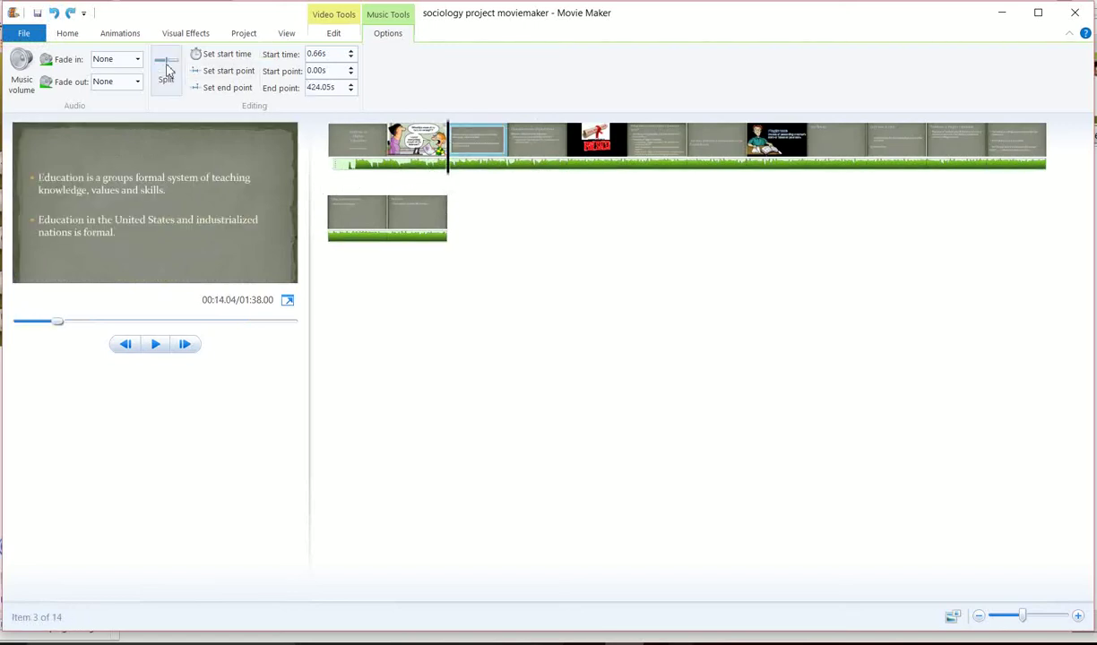
{"action": "left_click", "coordinate": [166, 70]}
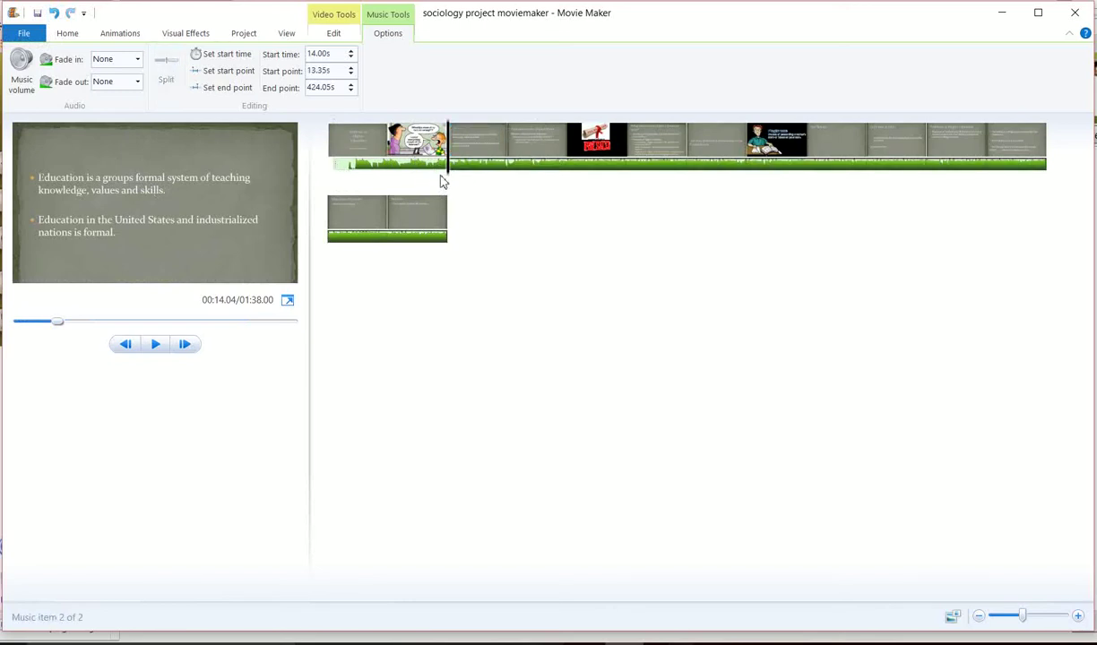
{"action": "left_click", "coordinate": [384, 213]}
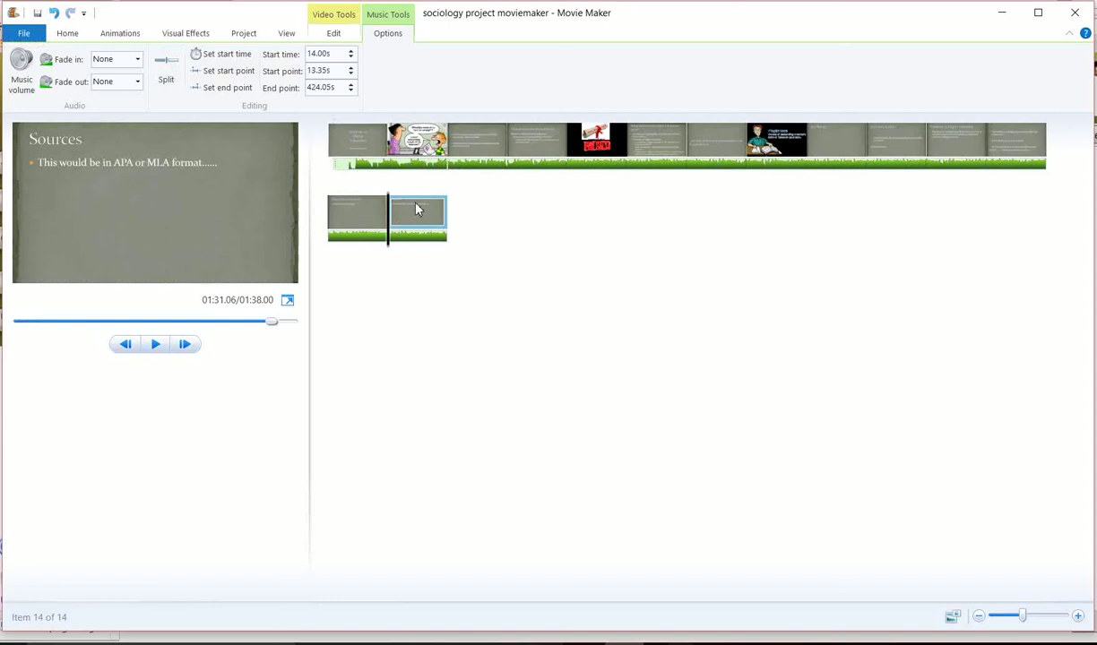
{"action": "left_click", "coordinate": [454, 165]}
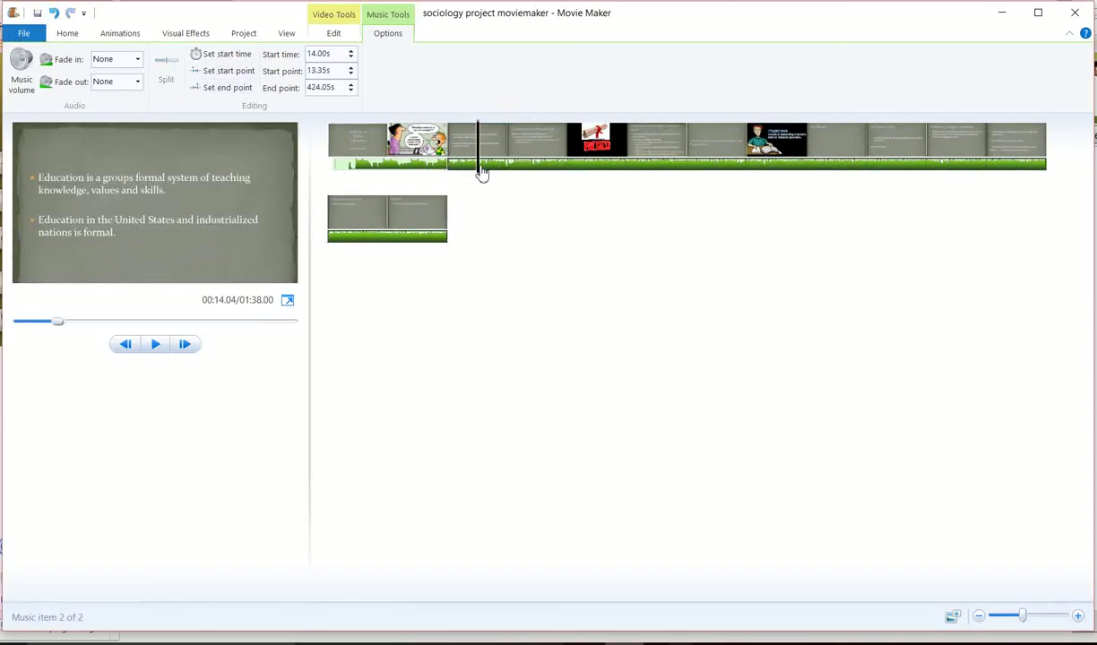
{"action": "left_click", "coordinate": [506, 177]}
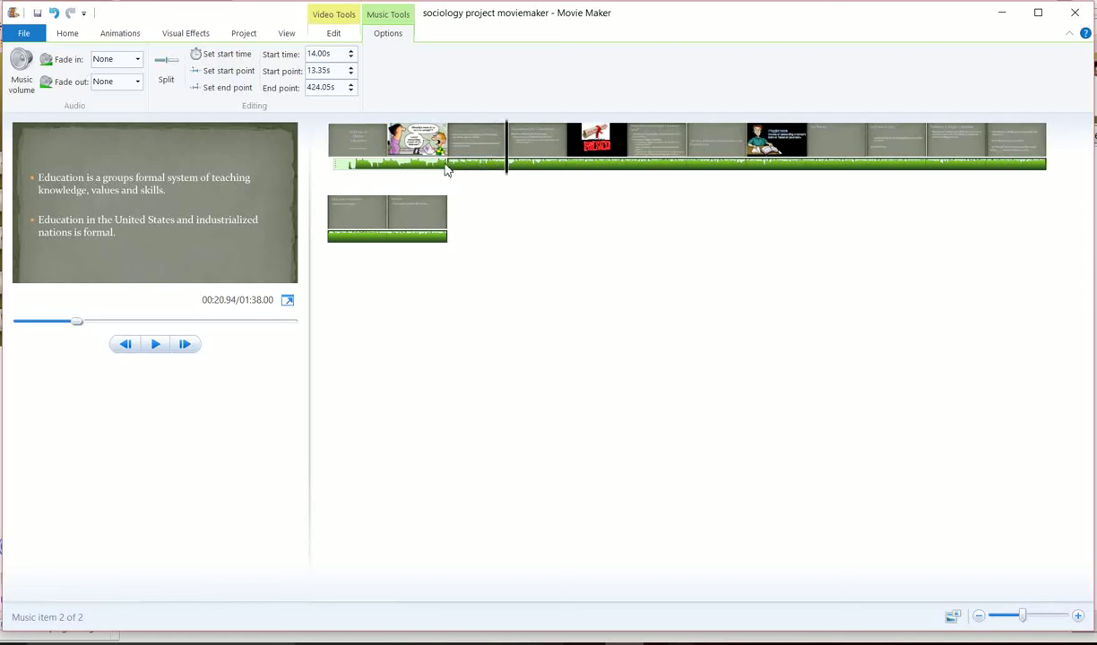
{"action": "left_click_drag", "start_coordinate": [451, 167], "coordinate": [509, 178]}
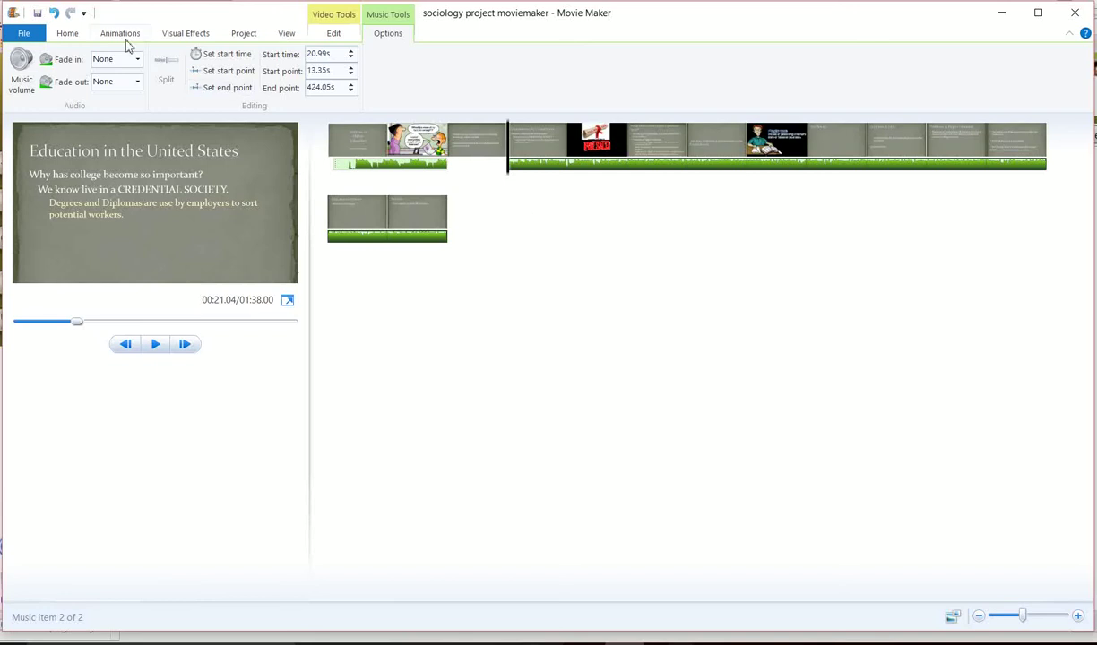
Open the Free Music Archive from the online music sources and examine its Music for Video page.
{"action": "left_click", "coordinate": [71, 37]}
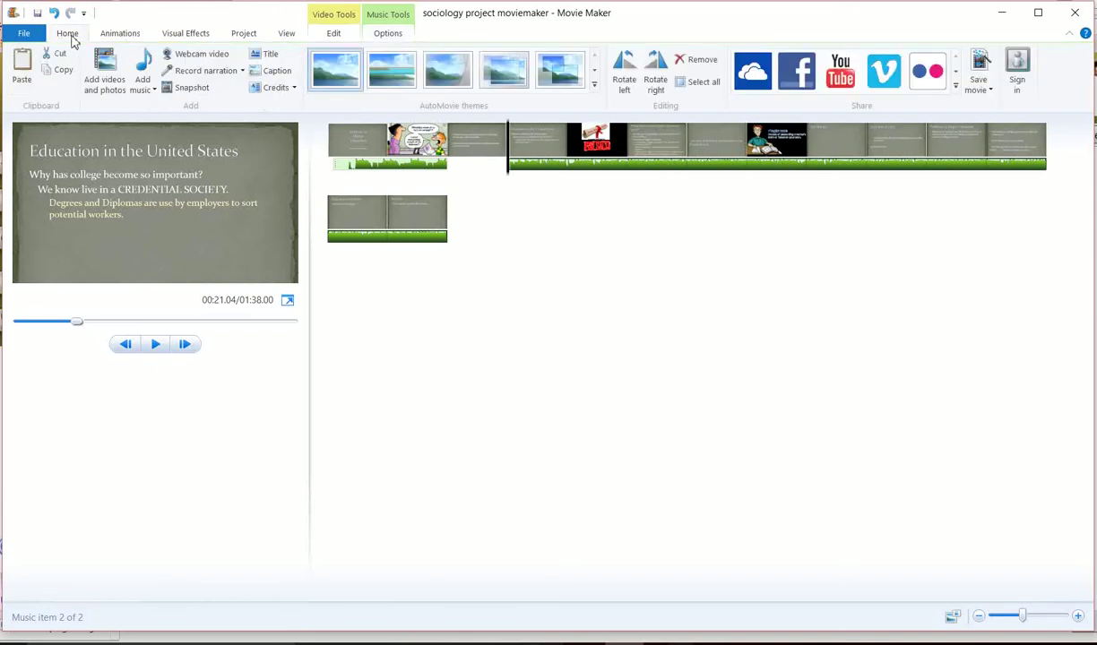
{"action": "left_click", "coordinate": [147, 91]}
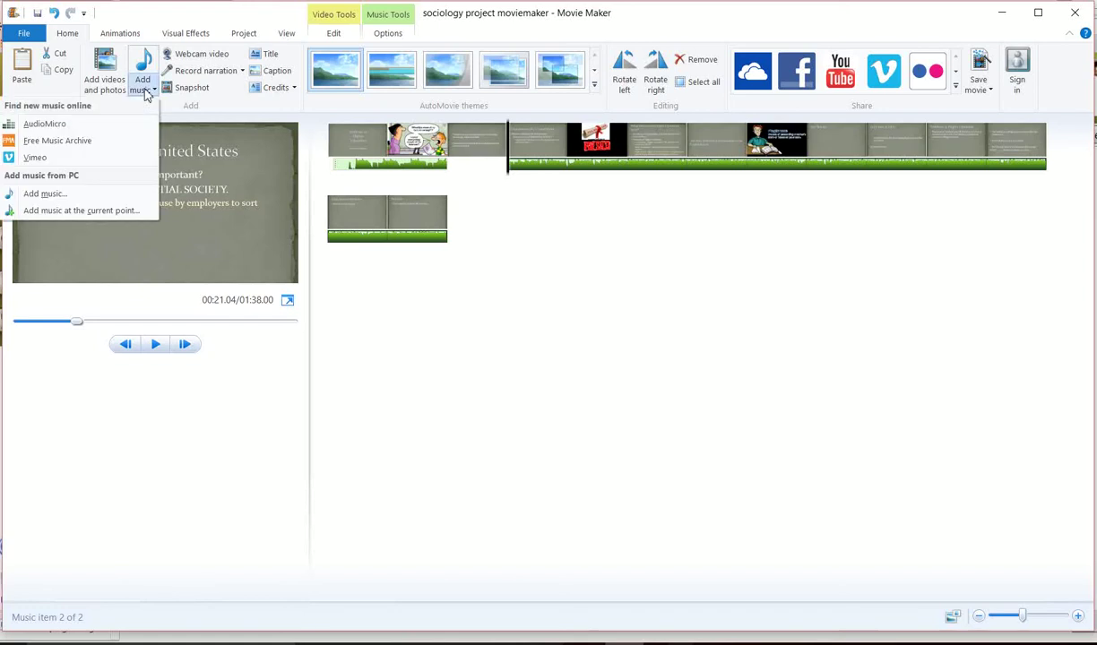
{"action": "left_click", "coordinate": [105, 146]}
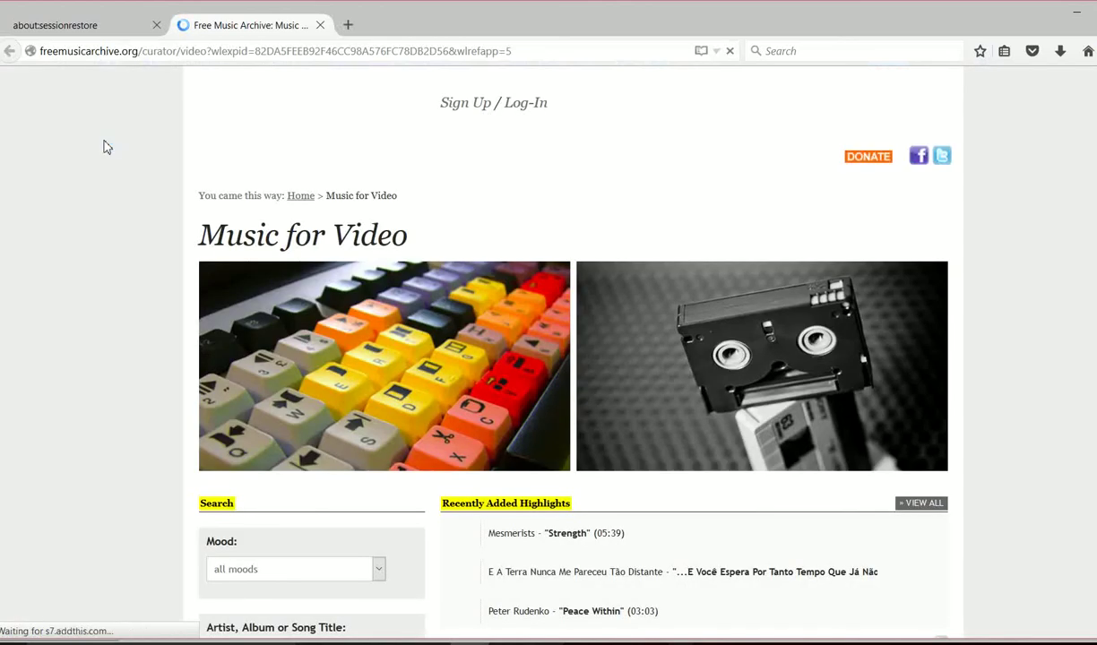
{"action": "scroll", "coordinate": [104, 146], "scroll_direction": "down", "scroll_amount": 5}
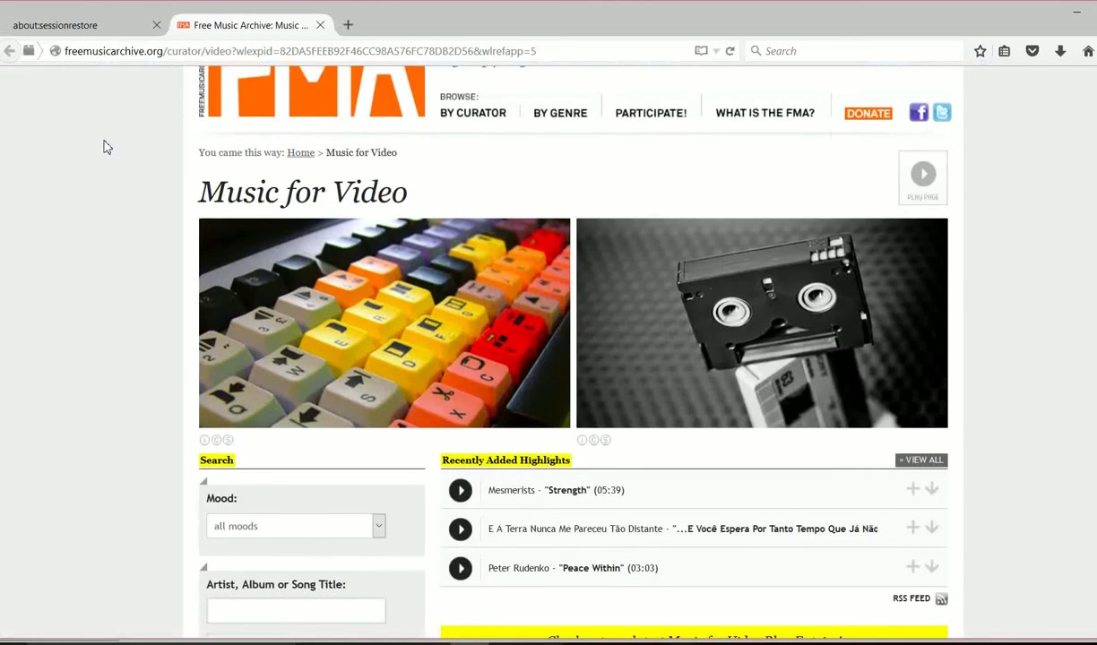
{"action": "scroll", "coordinate": [104, 146], "scroll_direction": "down", "scroll_amount": 5}
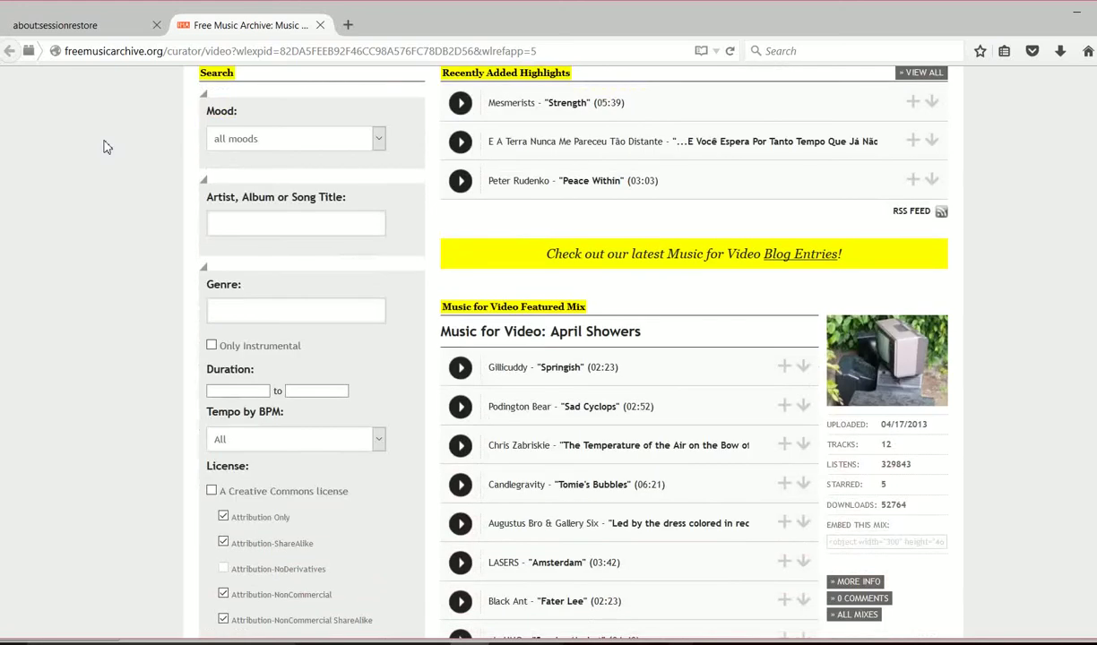
Search the Free Music Archive for tracks with the mood eerie and look through the results.
{"action": "left_click", "coordinate": [359, 135]}
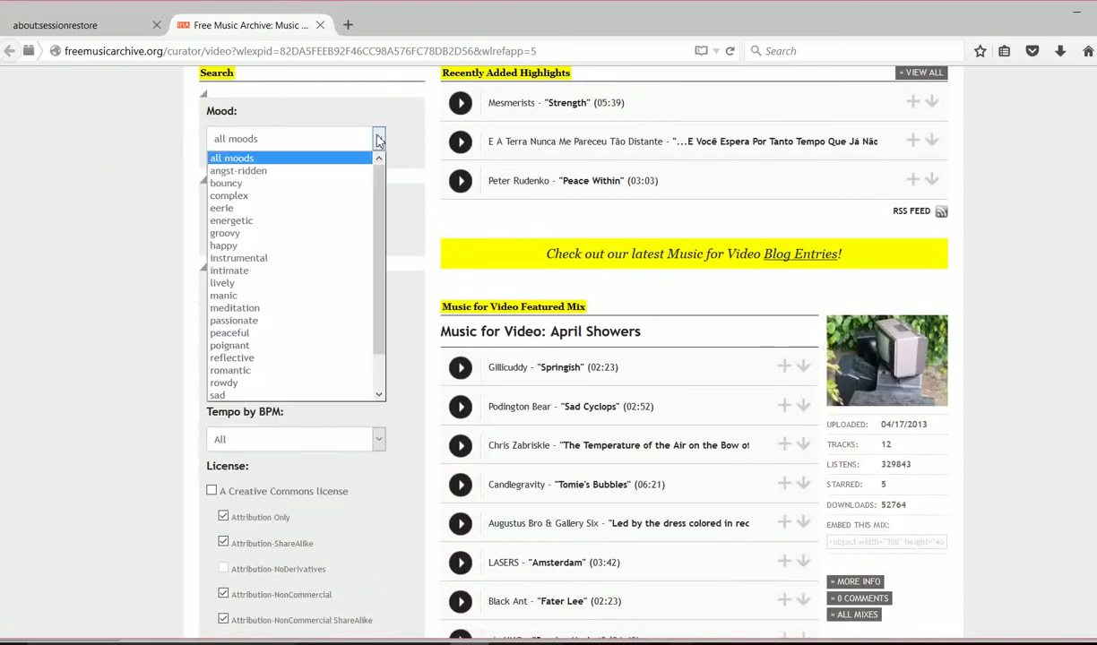
{"action": "left_click", "coordinate": [276, 212]}
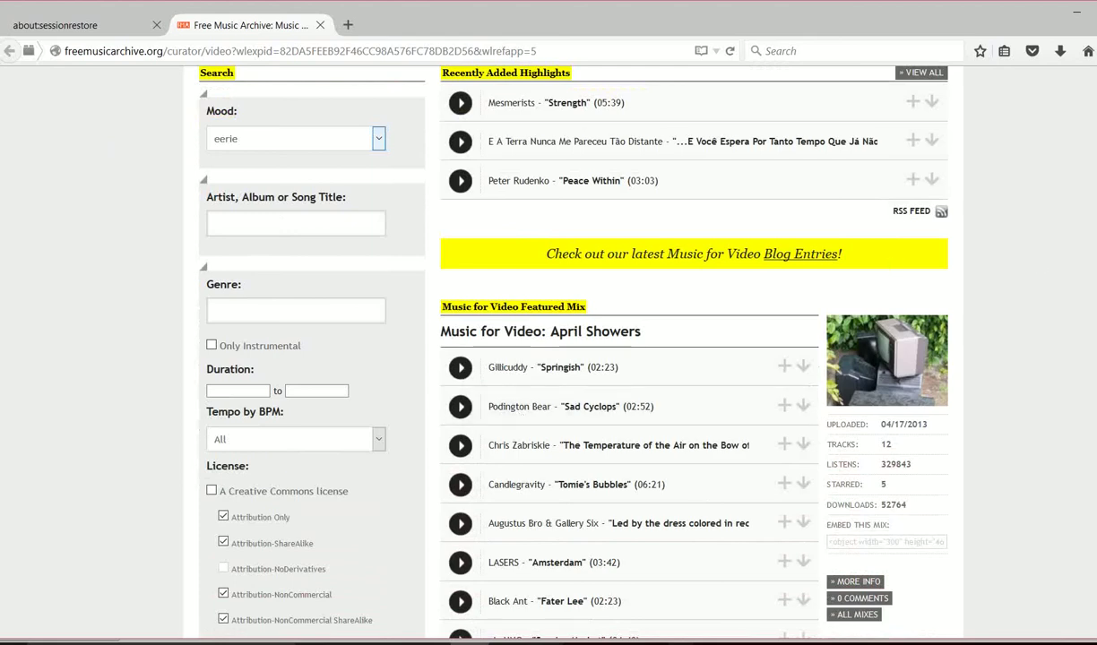
{"action": "scroll", "coordinate": [862, 227], "scroll_direction": "down", "scroll_amount": 5}
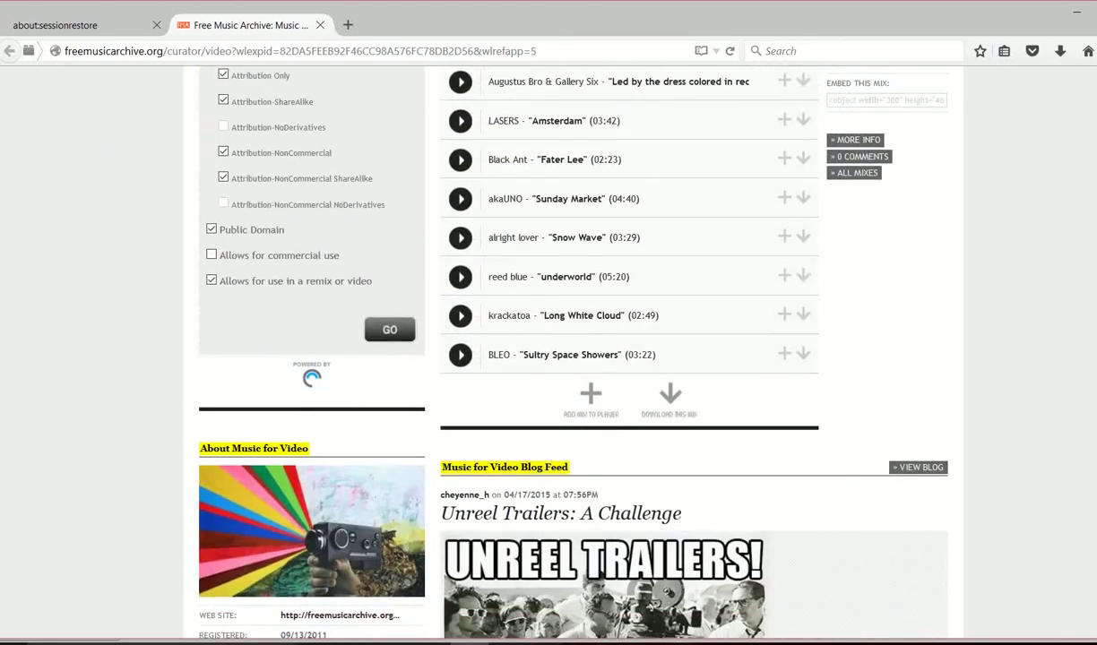
{"action": "left_click", "coordinate": [389, 332]}
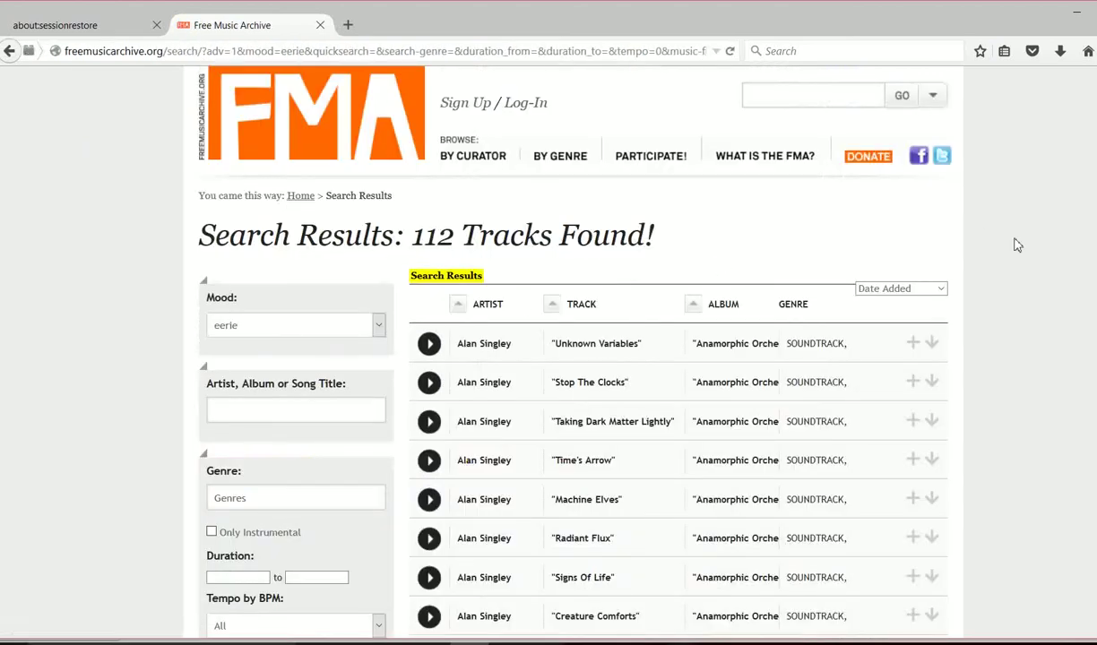
{"action": "scroll", "coordinate": [549, 359], "scroll_direction": "down", "scroll_amount": 3}
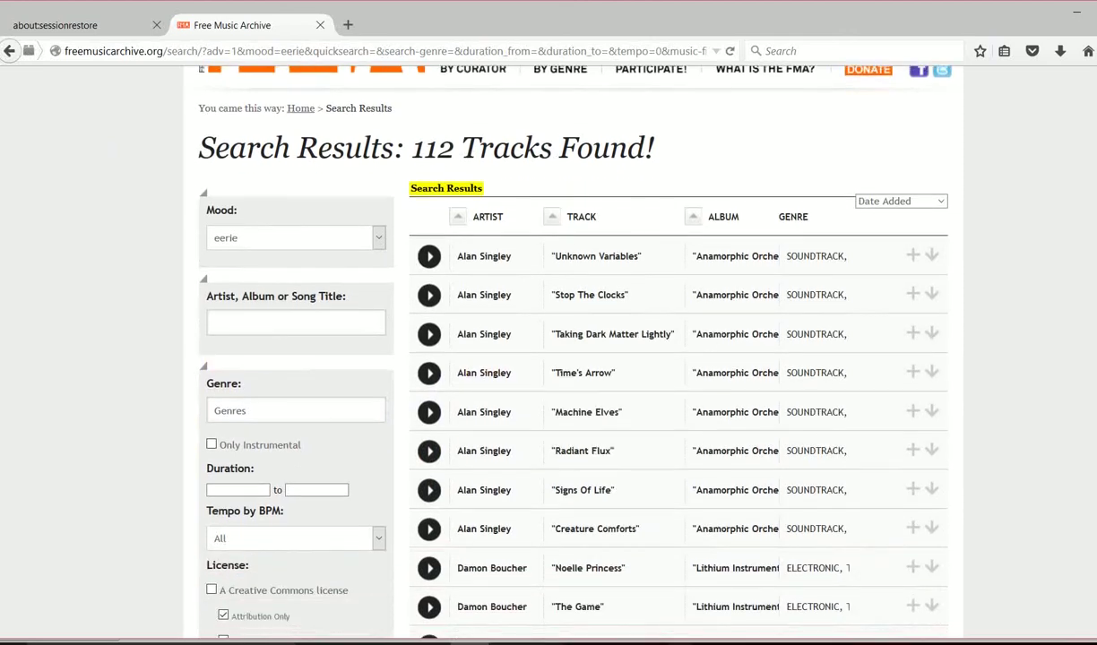
{"action": "scroll", "coordinate": [548, 358], "scroll_direction": "down", "scroll_amount": 1}
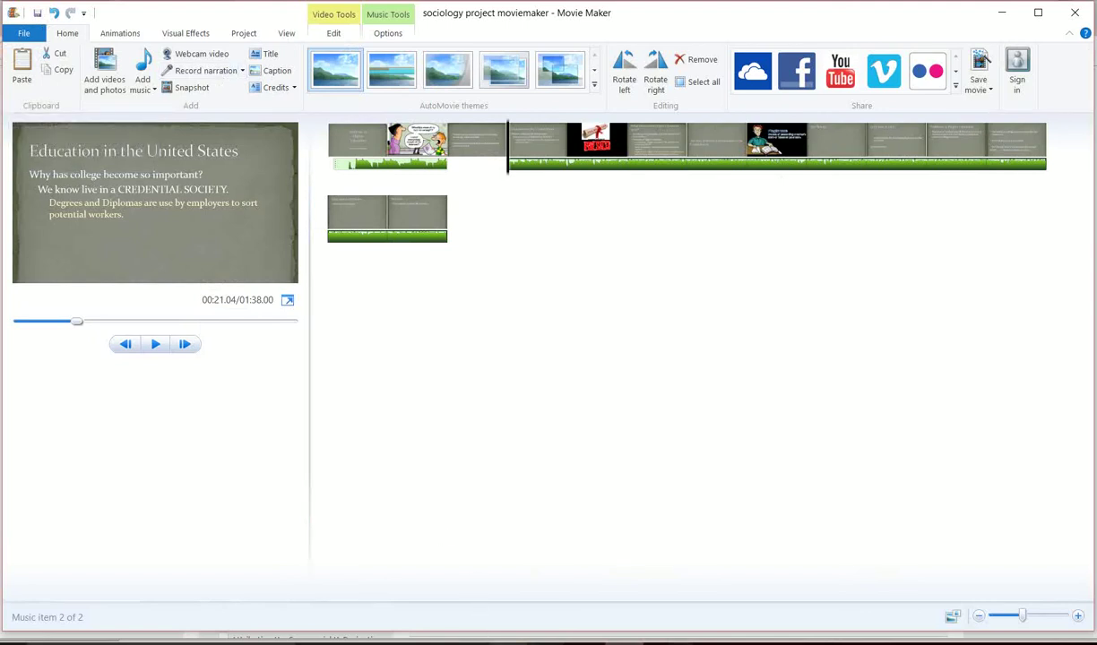
Show the Project Flowchart on the sociology course page in Chrome and return to Movie Maker.
{"action": "mouse_move", "coordinate": [487, 638]}
{"action": "left_click", "coordinate": [487, 556]}
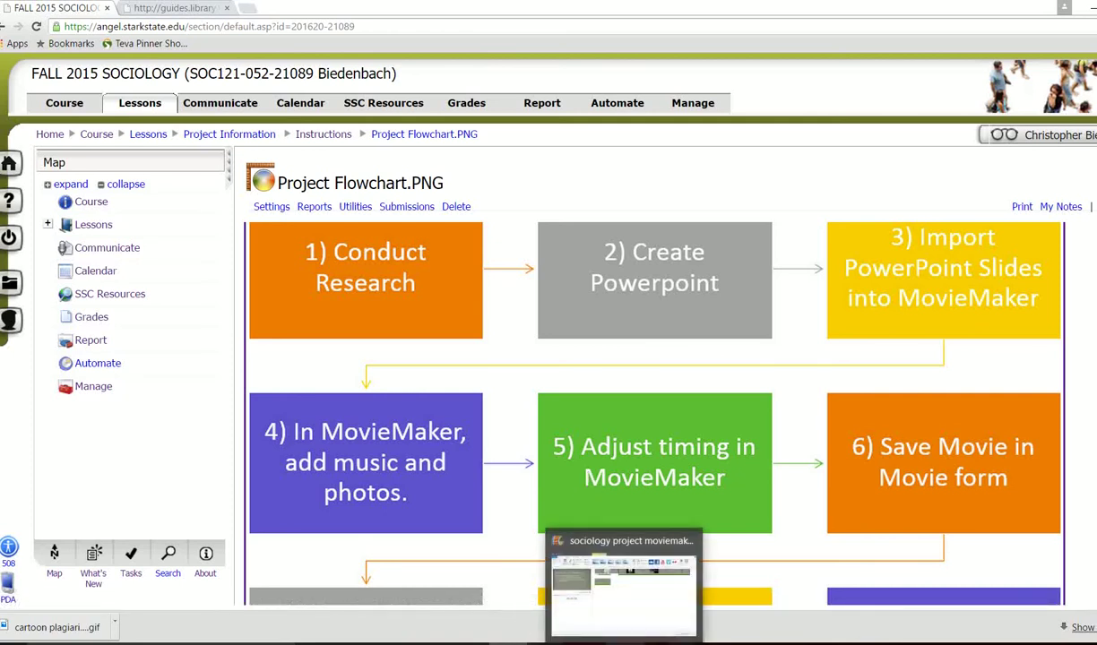
{"action": "left_click", "coordinate": [622, 638]}
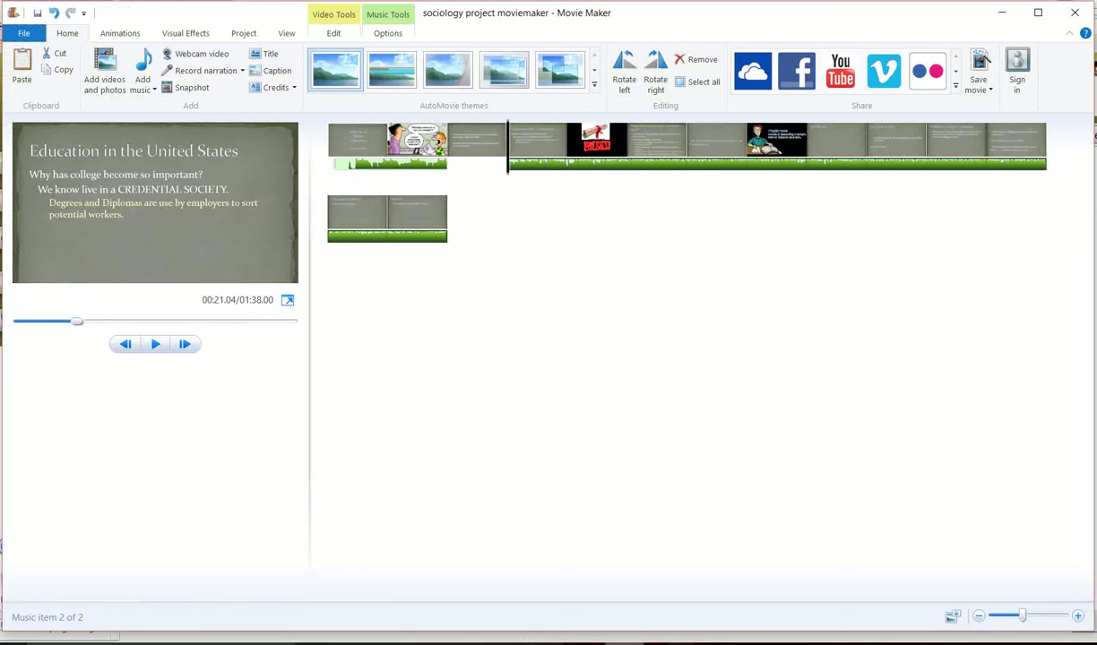
Show the title slide's duration setting, play the movie from the start and pause on the cartoon at 7.47 s.
{"action": "left_click", "coordinate": [373, 140]}
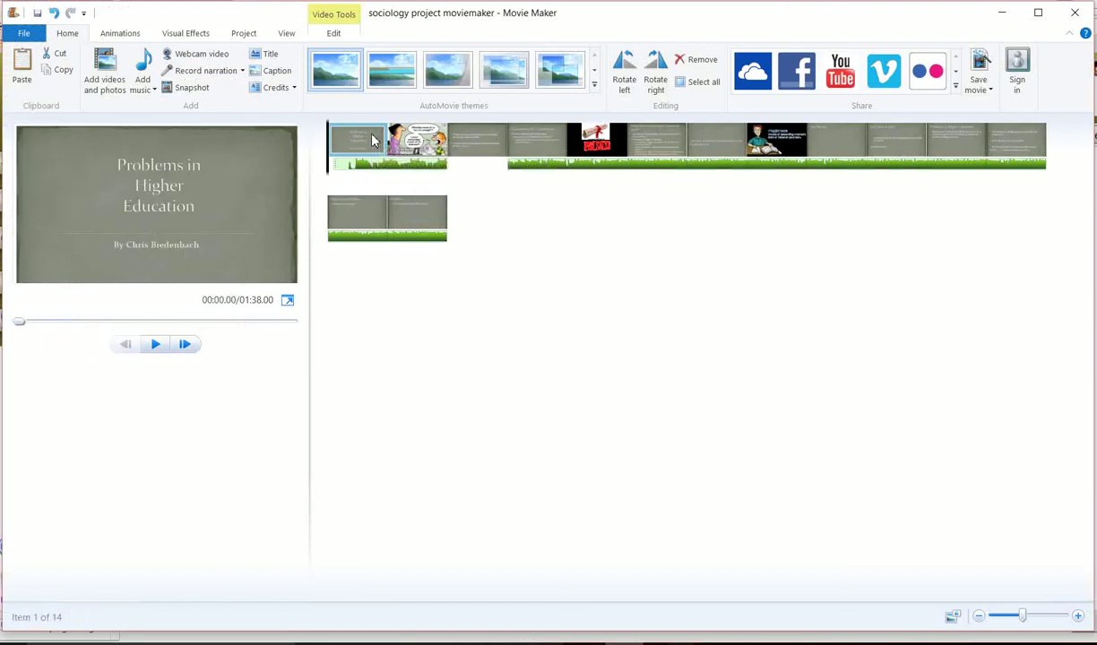
{"action": "left_click", "coordinate": [338, 20]}
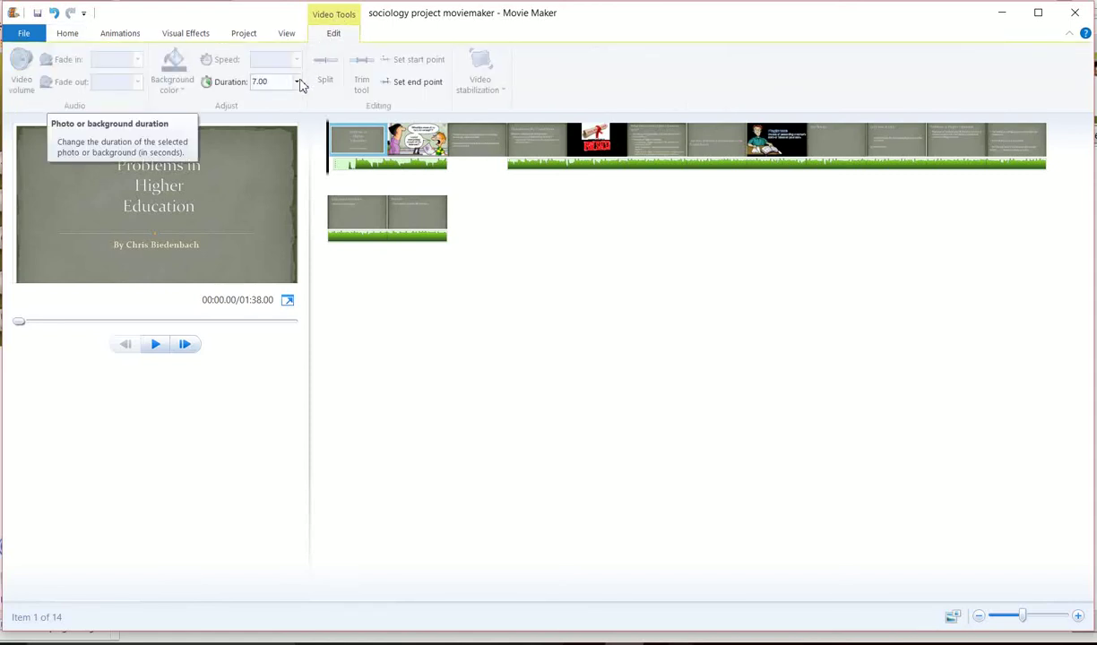
{"action": "left_click", "coordinate": [155, 346]}
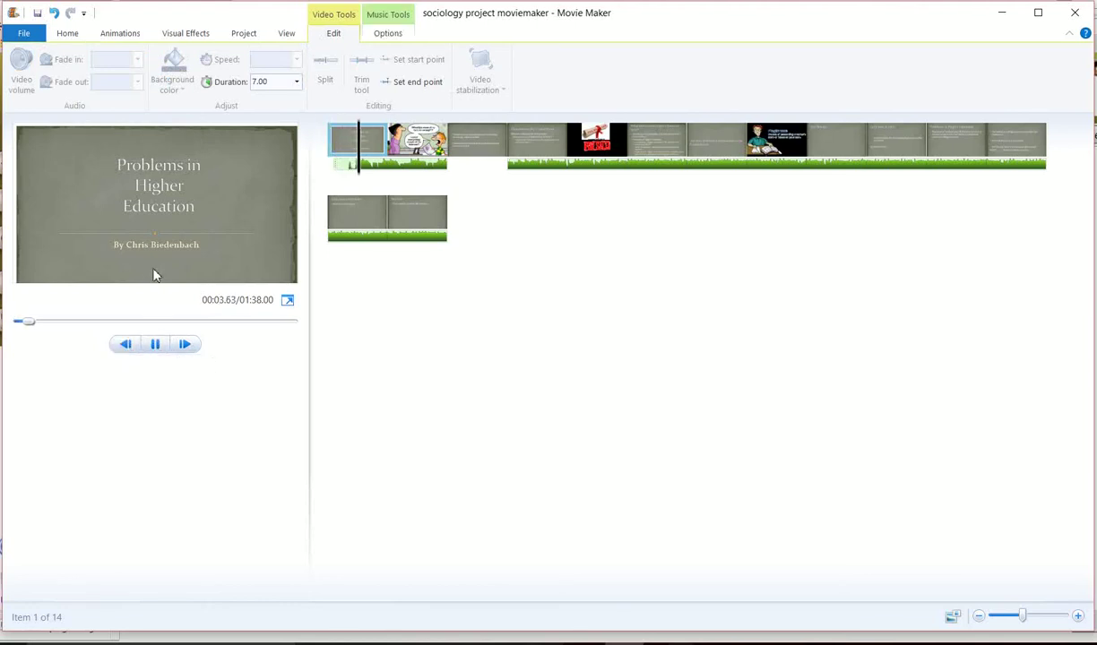
{"action": "left_click", "coordinate": [156, 347]}
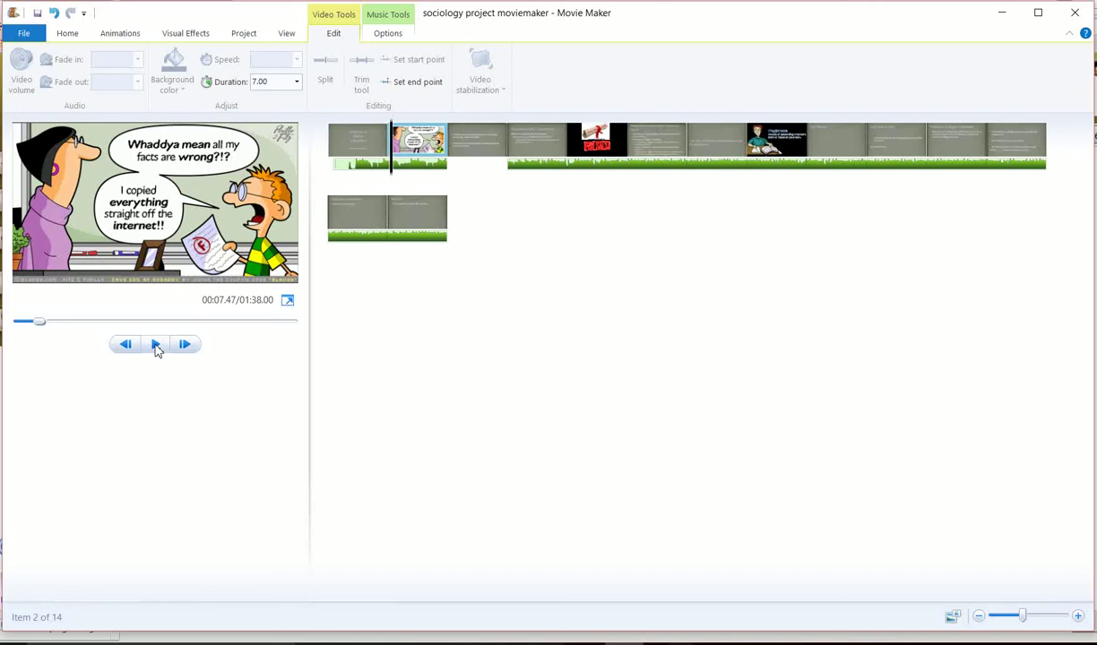
Set the duration of the plagiarism cartoon image after the title slide to 9.00 seconds.
{"action": "left_click", "coordinate": [356, 152]}
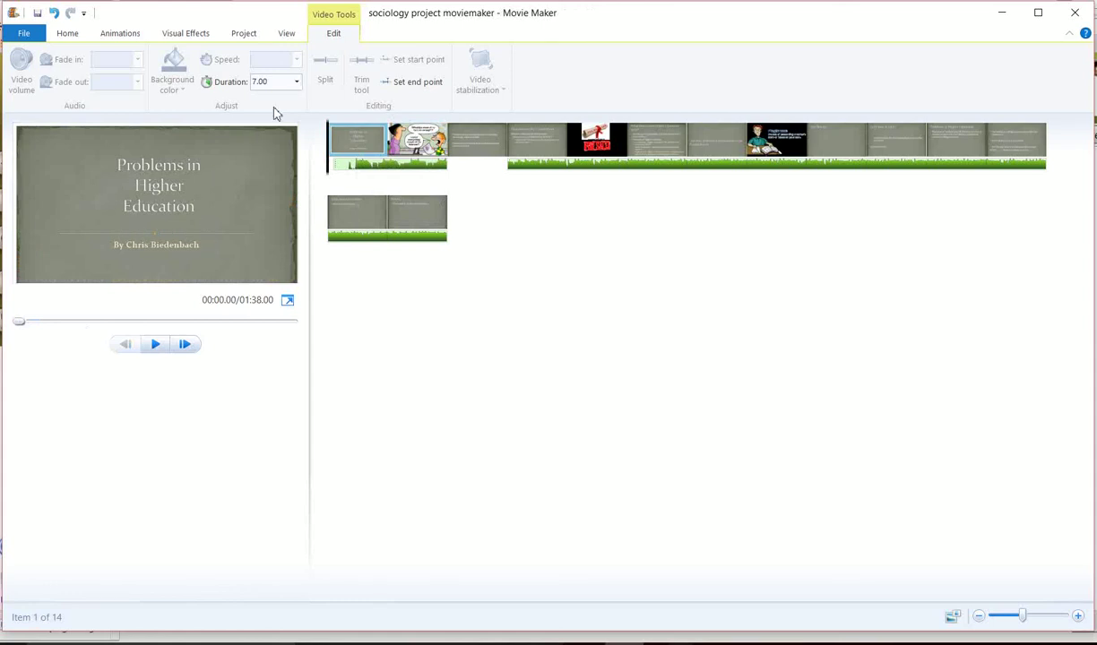
{"action": "left_click", "coordinate": [409, 141]}
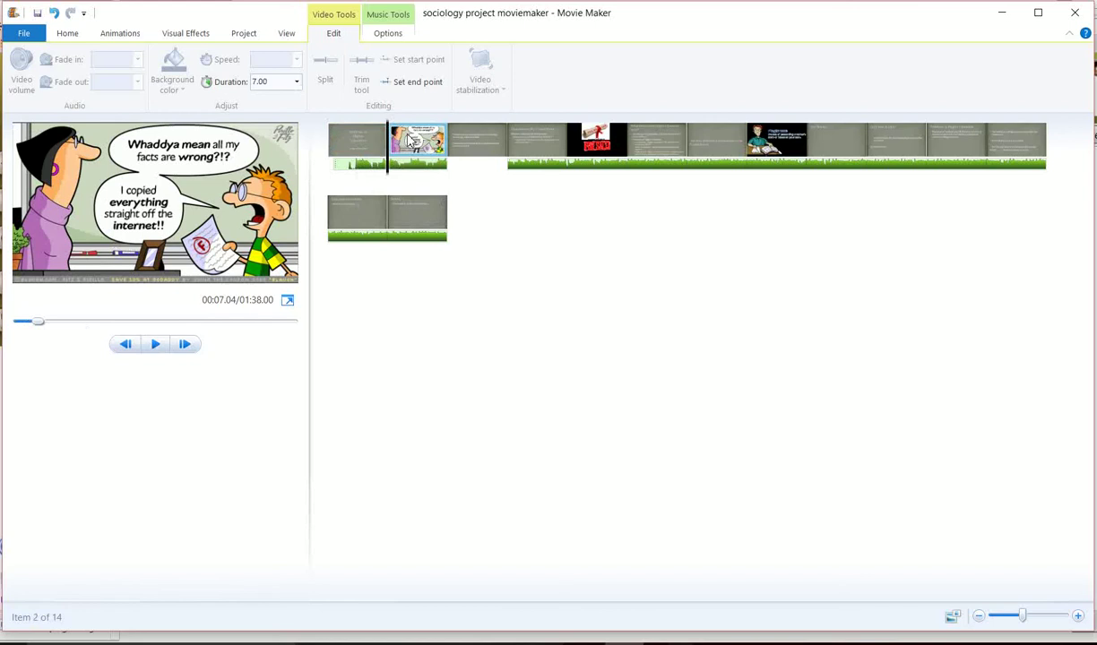
{"action": "left_click", "coordinate": [297, 83]}
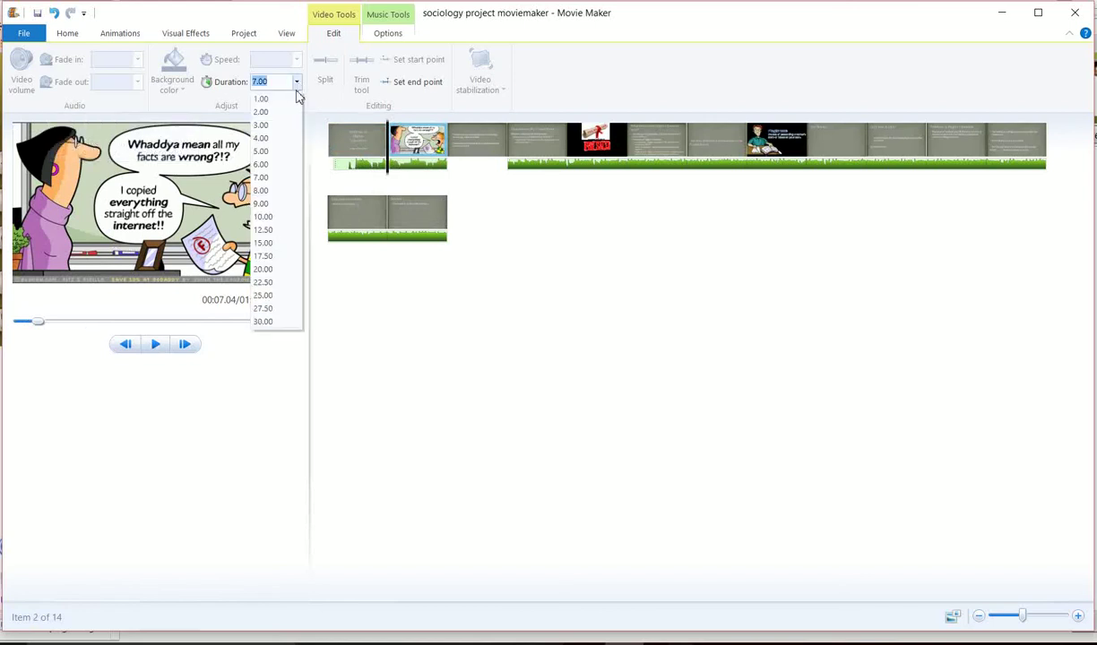
{"action": "left_click", "coordinate": [262, 209]}
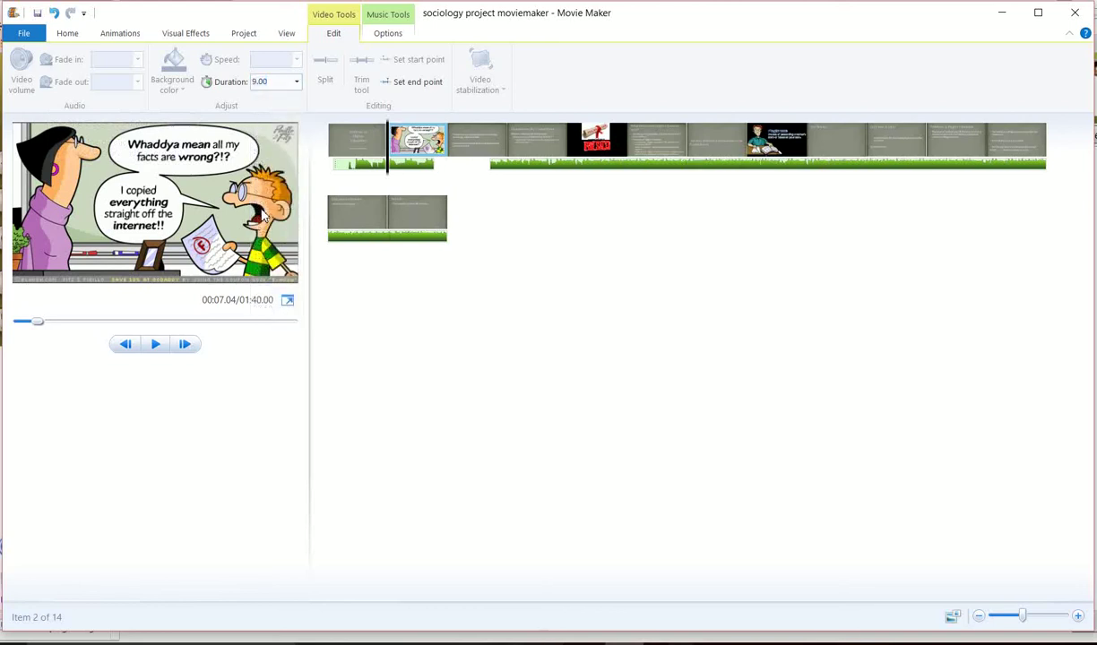
Set the duration of the slide defining education as a group's formal system to 7.00 seconds.
{"action": "left_click", "coordinate": [472, 145]}
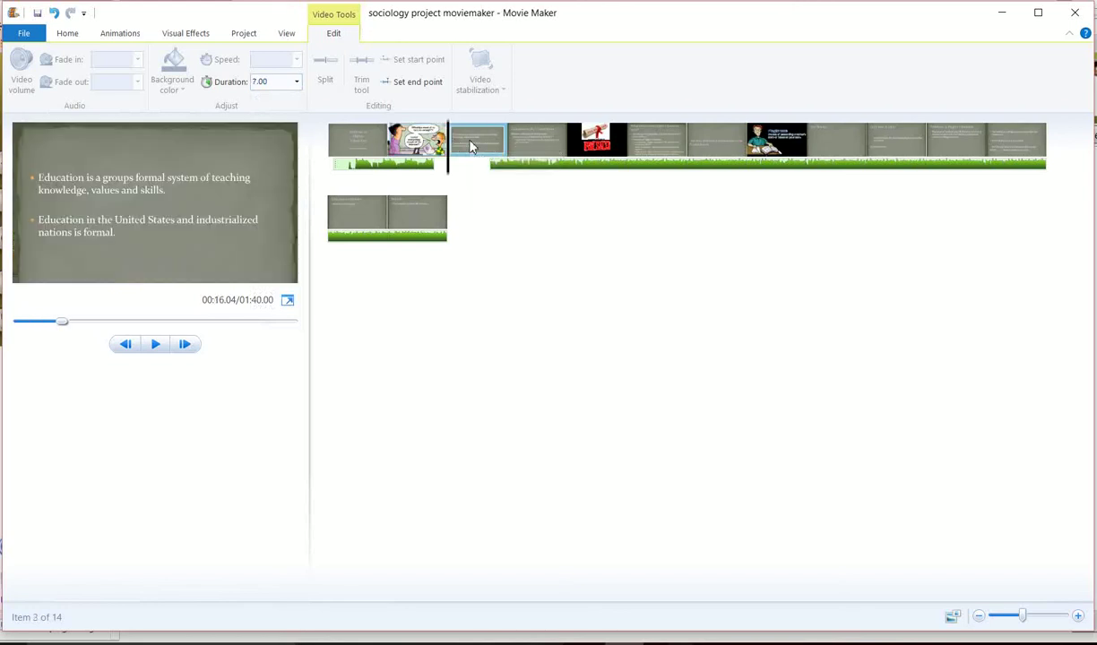
{"action": "left_click", "coordinate": [297, 82]}
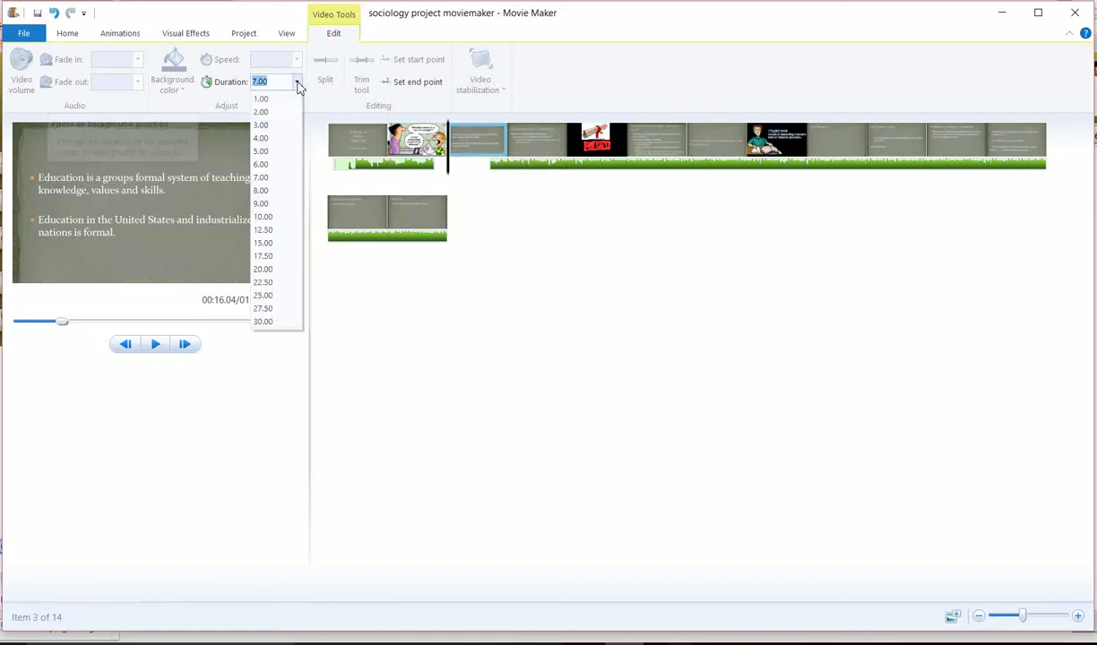
{"action": "left_click", "coordinate": [267, 182]}
Set the duration of the "What functions do Higher Education serve?" slide to 15.00 seconds.
{"action": "left_click", "coordinate": [652, 153]}
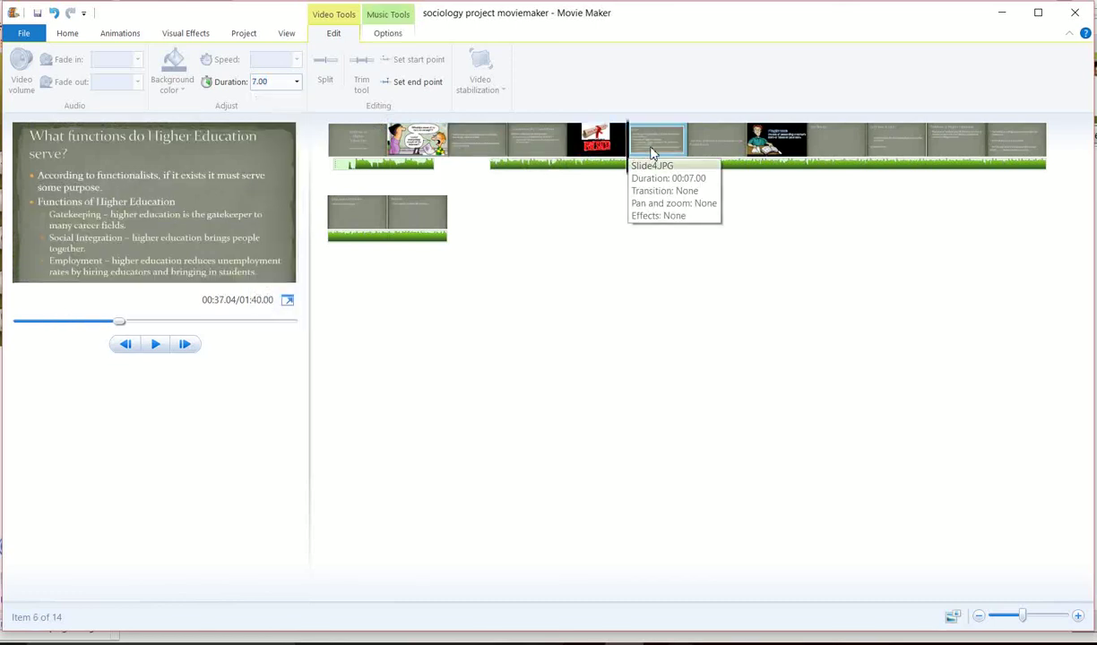
{"action": "left_click", "coordinate": [296, 82]}
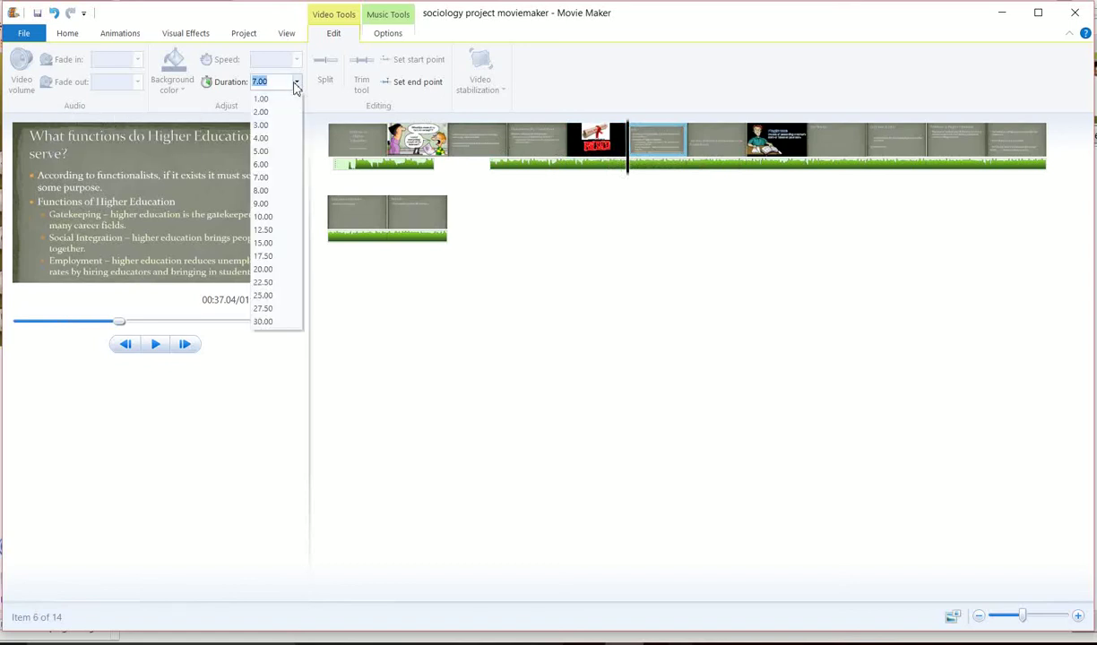
{"action": "left_click", "coordinate": [263, 243]}
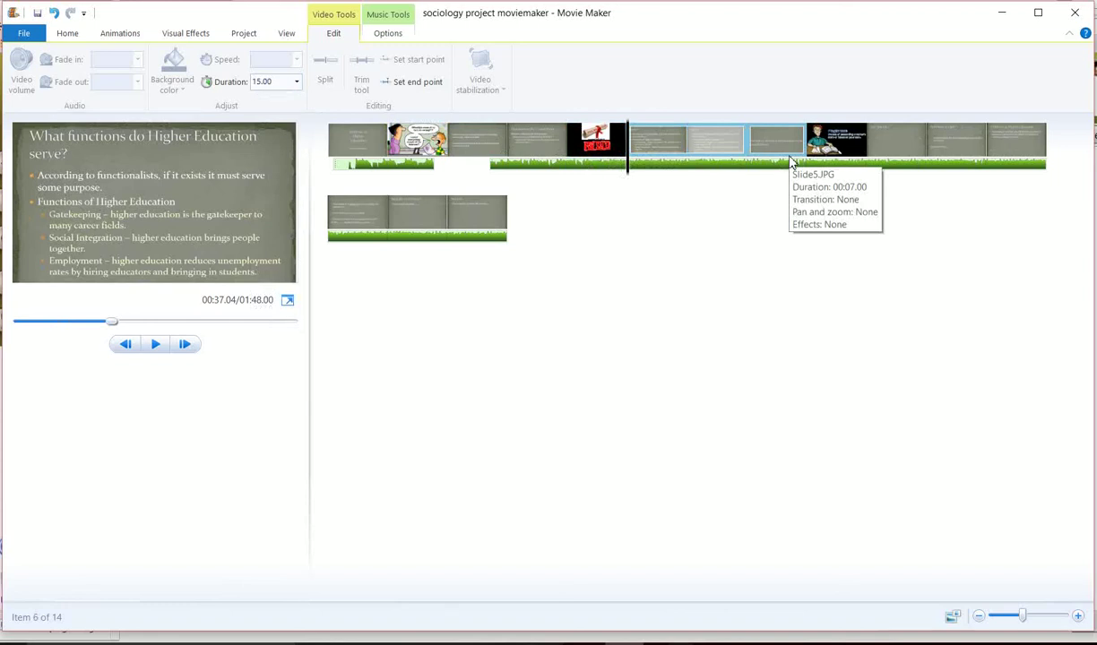
Set the duration of the image showing the definition of plagiarism to 6.00 seconds.
{"action": "left_click", "coordinate": [760, 136]}
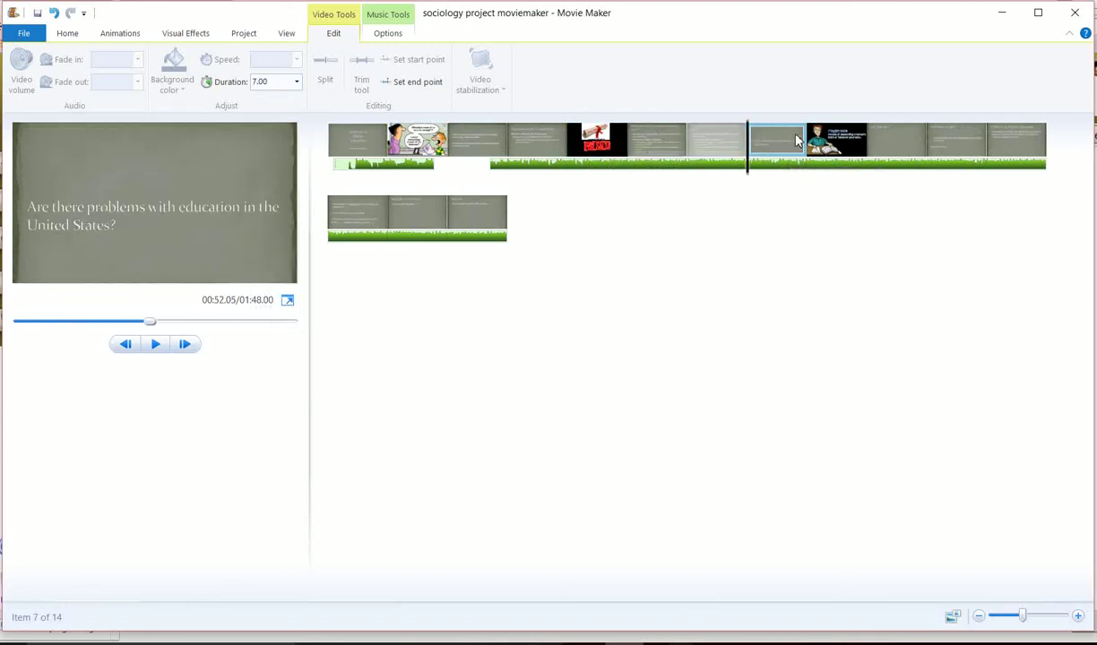
{"action": "left_click", "coordinate": [845, 141]}
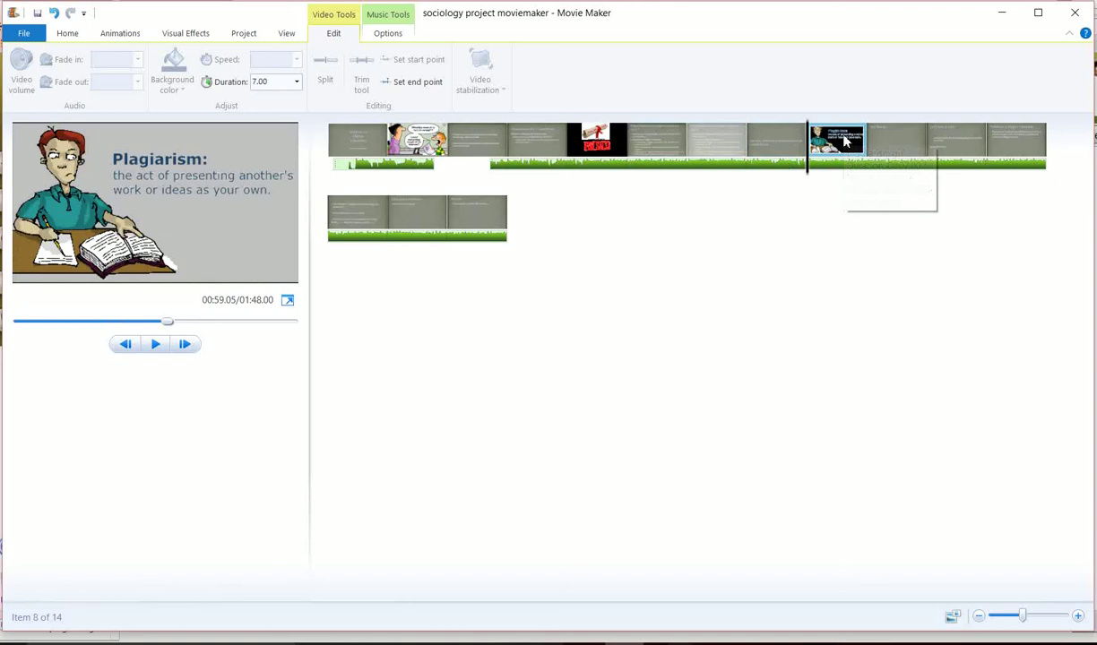
{"action": "left_click", "coordinate": [296, 83]}
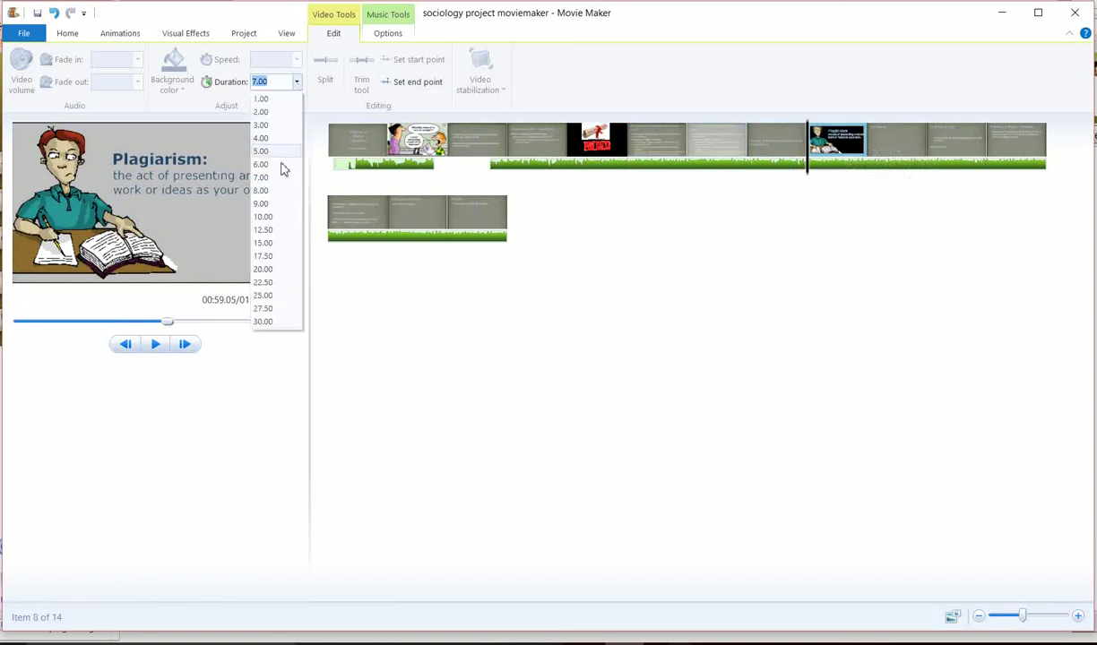
Set the duration of the "You Betcha..." slide to 5.00 seconds.
{"action": "left_click", "coordinate": [896, 140]}
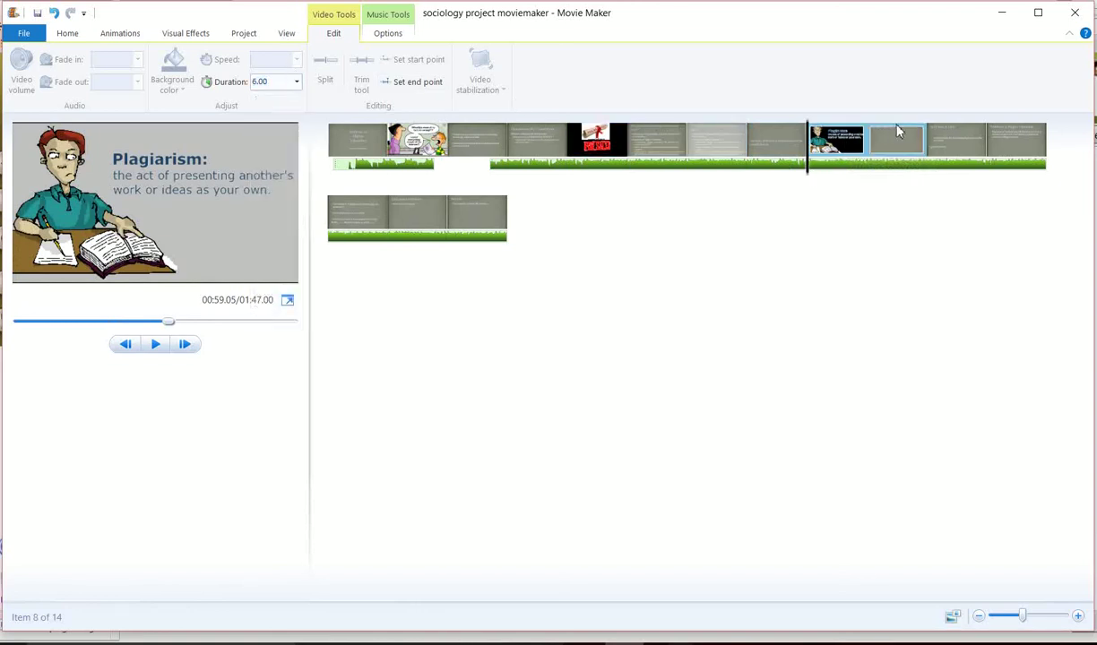
{"action": "left_click", "coordinate": [295, 81]}
{"action": "left_click", "coordinate": [269, 151]}
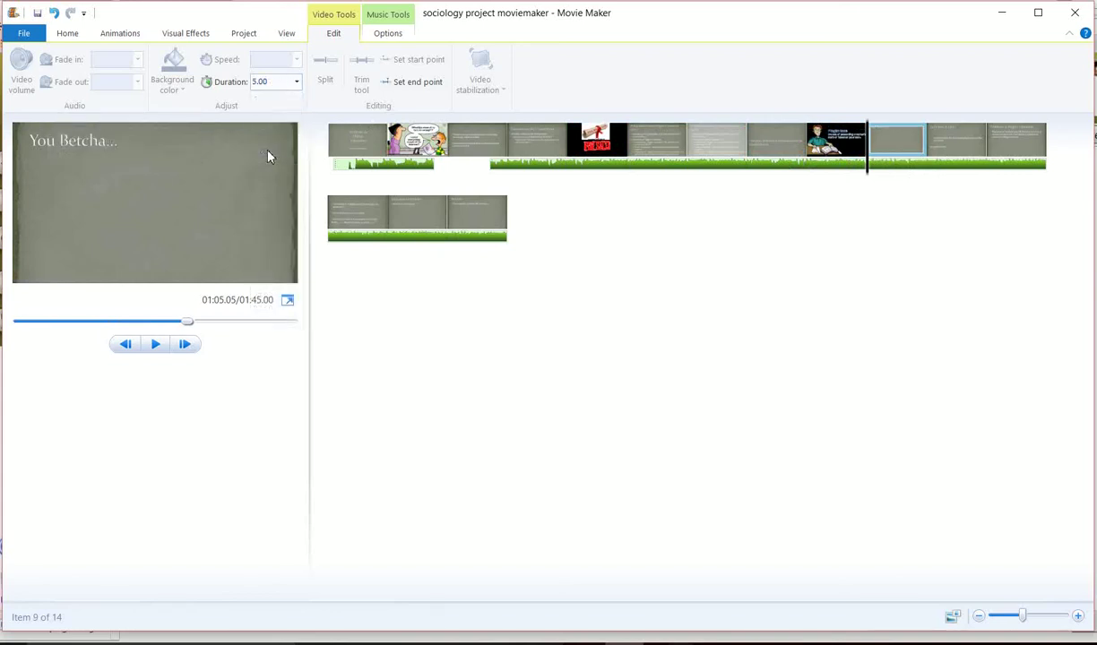
Preview the movie from the title slide, pause it after about 4 seconds, and review the Project Flowchart's remaining stages in Chrome.
{"action": "left_click", "coordinate": [351, 150]}
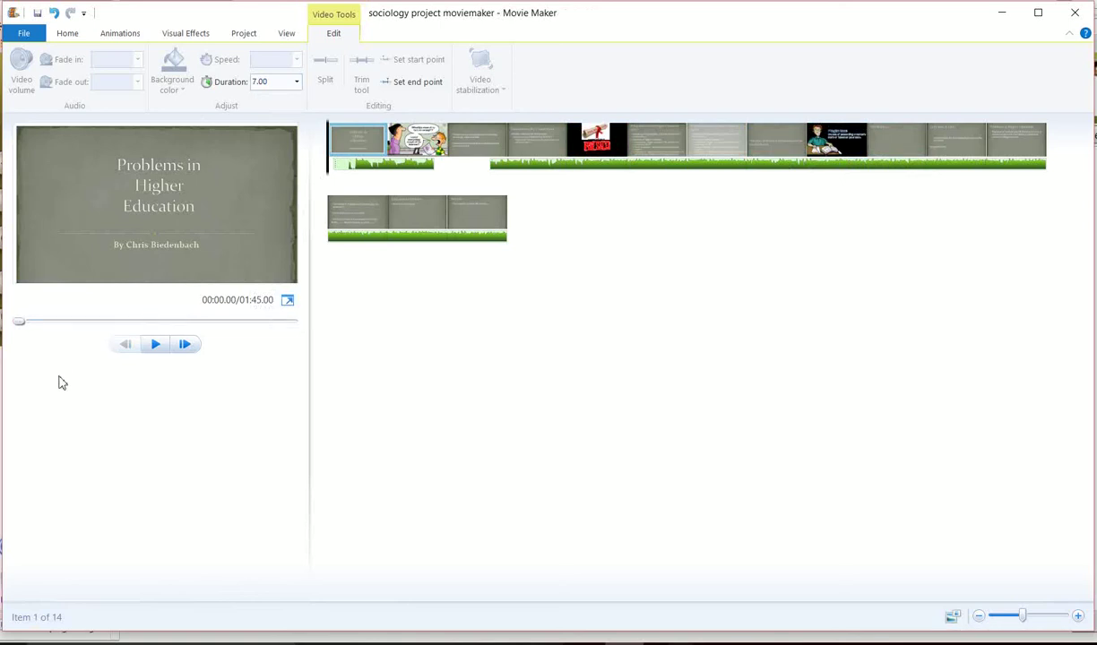
{"action": "left_click", "coordinate": [156, 347]}
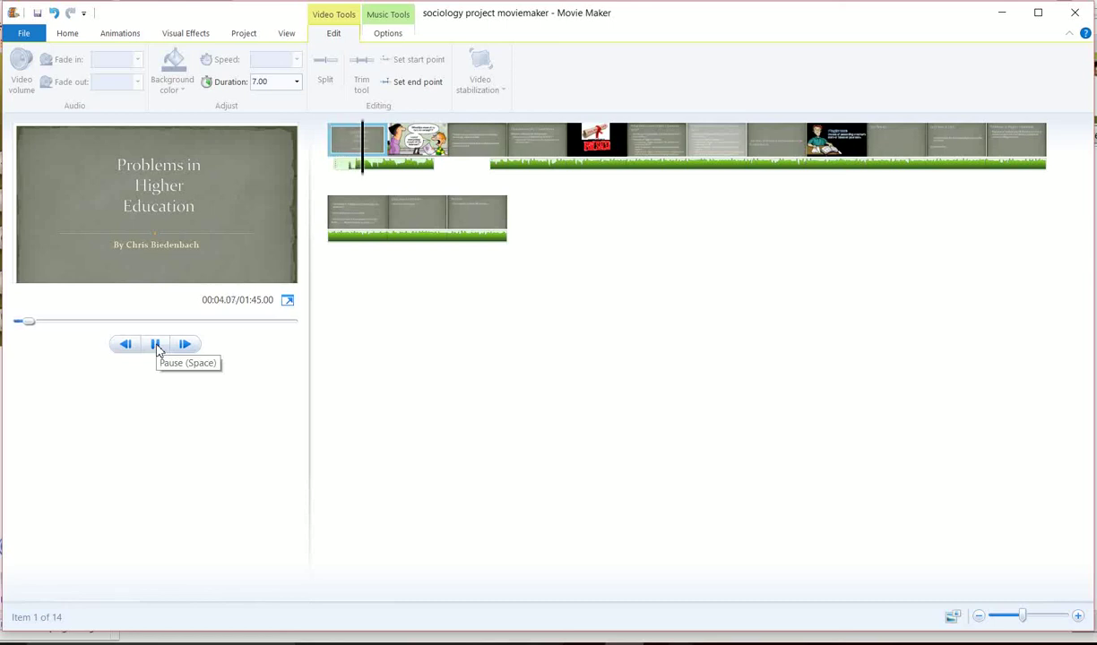
{"action": "left_click", "coordinate": [157, 347]}
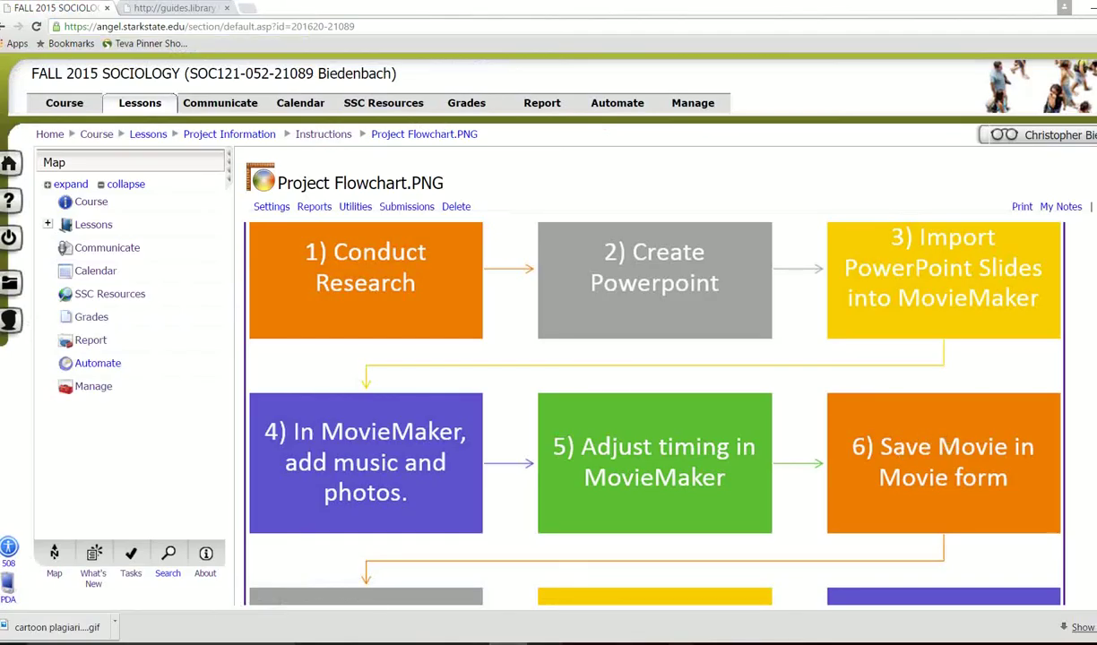
{"action": "scroll", "coordinate": [654, 412], "scroll_direction": "down", "scroll_amount": 1}
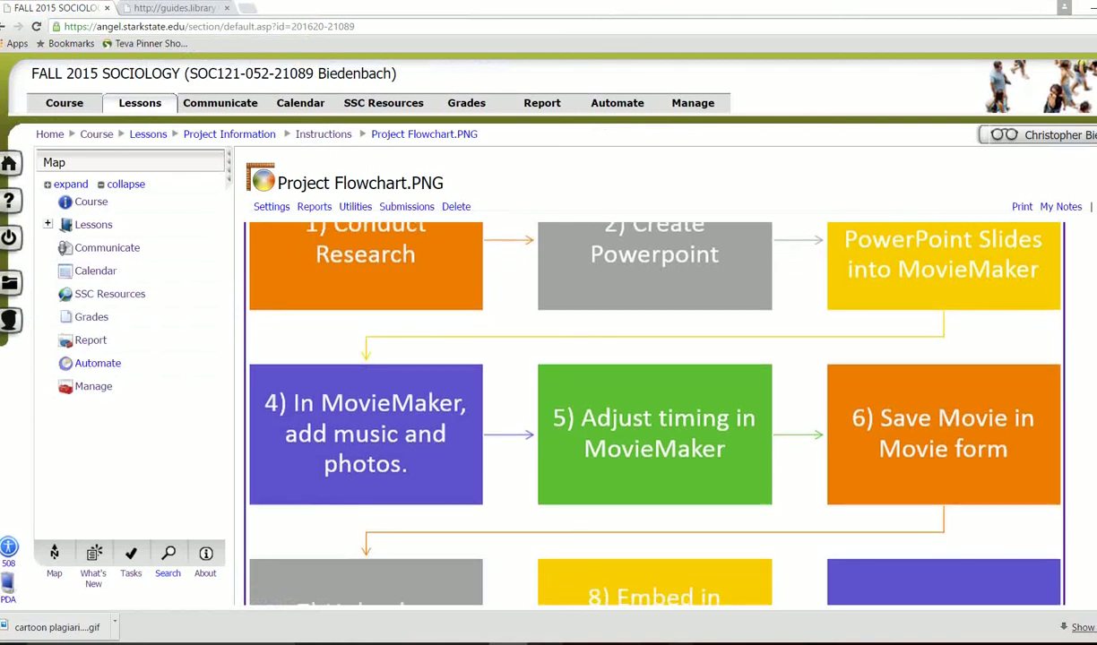
{"action": "scroll", "coordinate": [654, 412], "scroll_direction": "down", "scroll_amount": 3}
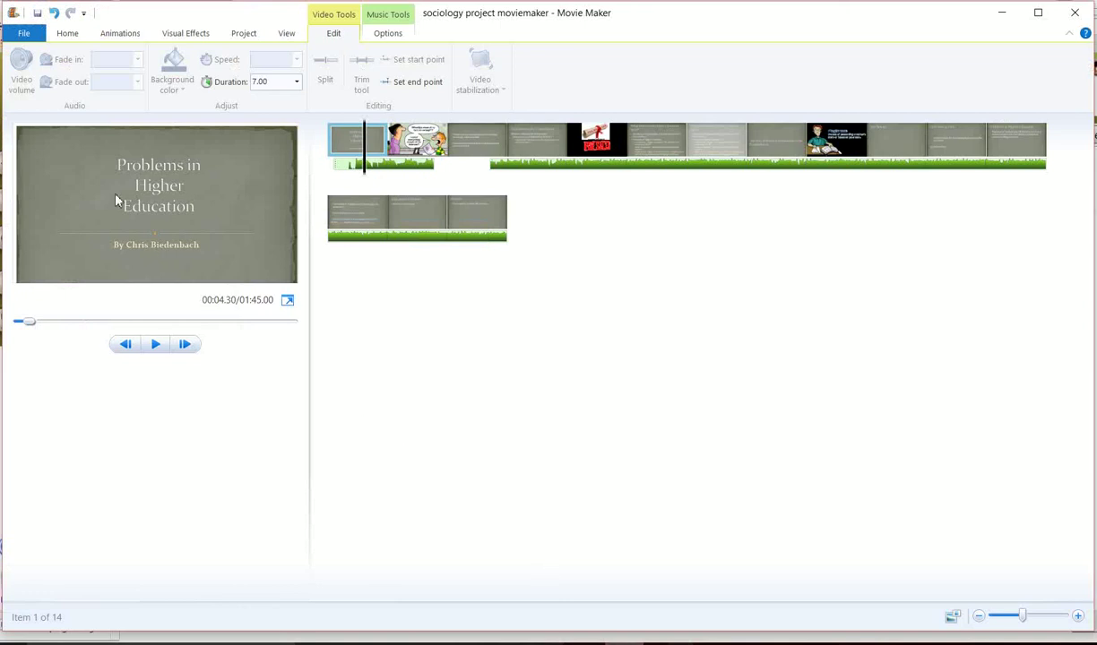
Start saving the movie in Movie Maker with the For computer setting and name it "sociology project moviemaker completed movie".
{"action": "left_click", "coordinate": [25, 36]}
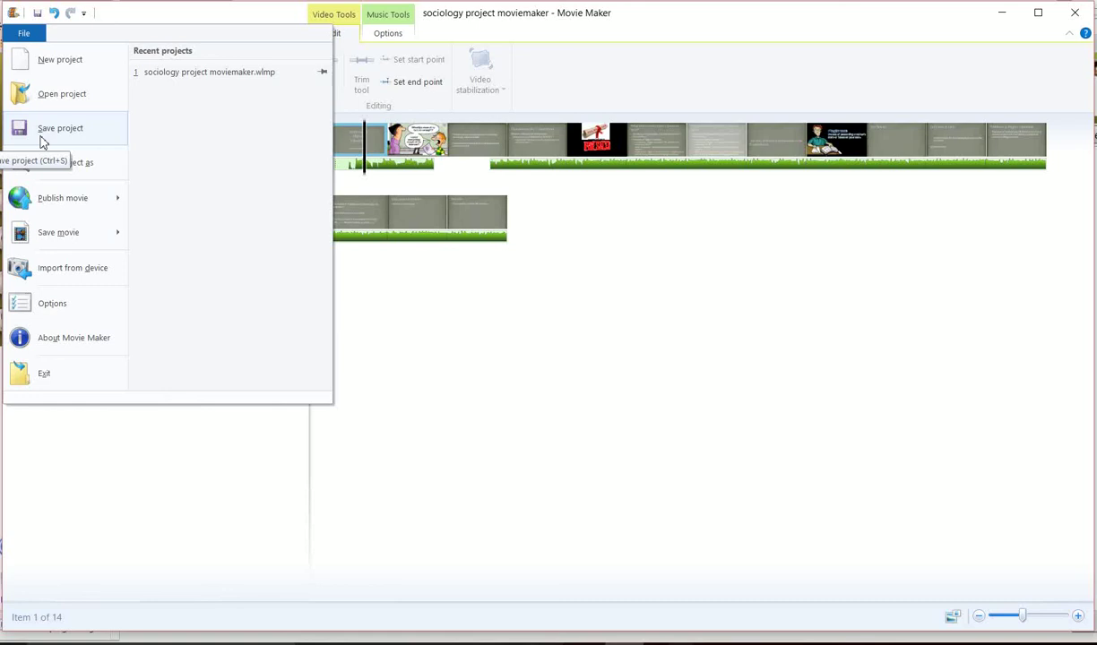
{"action": "mouse_move", "coordinate": [55, 236]}
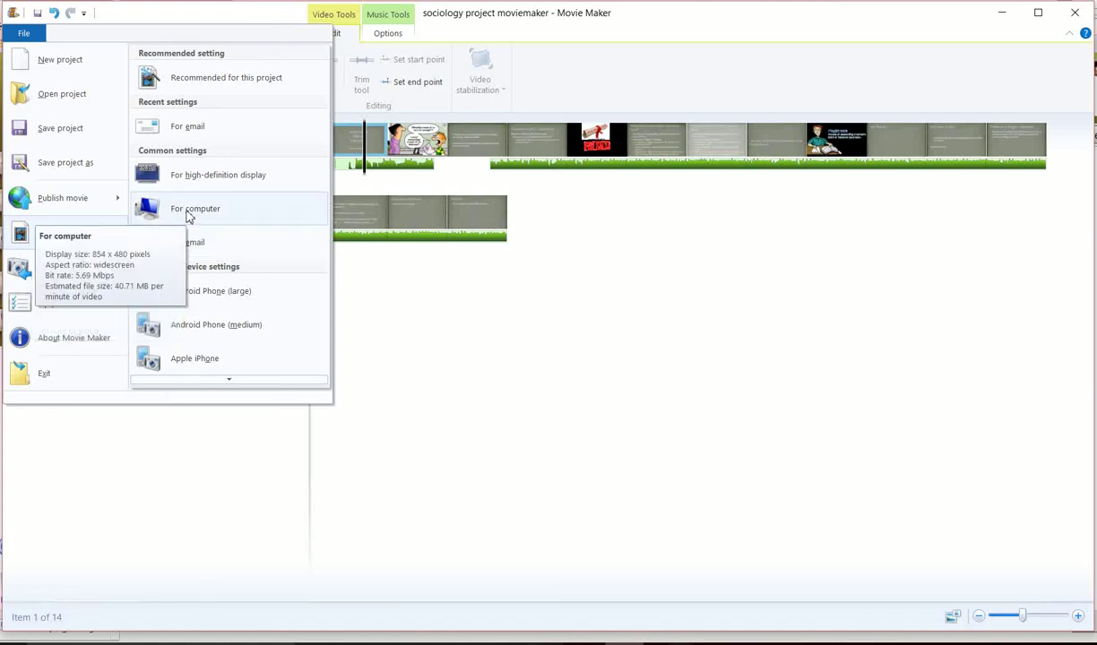
{"action": "left_click", "coordinate": [188, 212]}
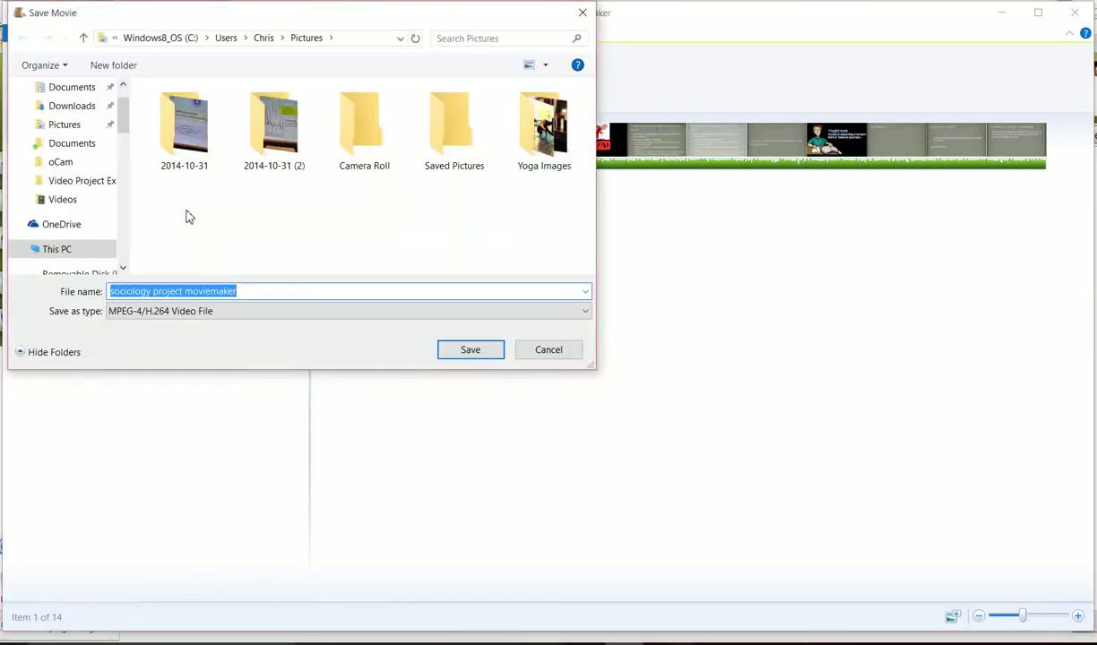
{"action": "left_click", "coordinate": [252, 291]}
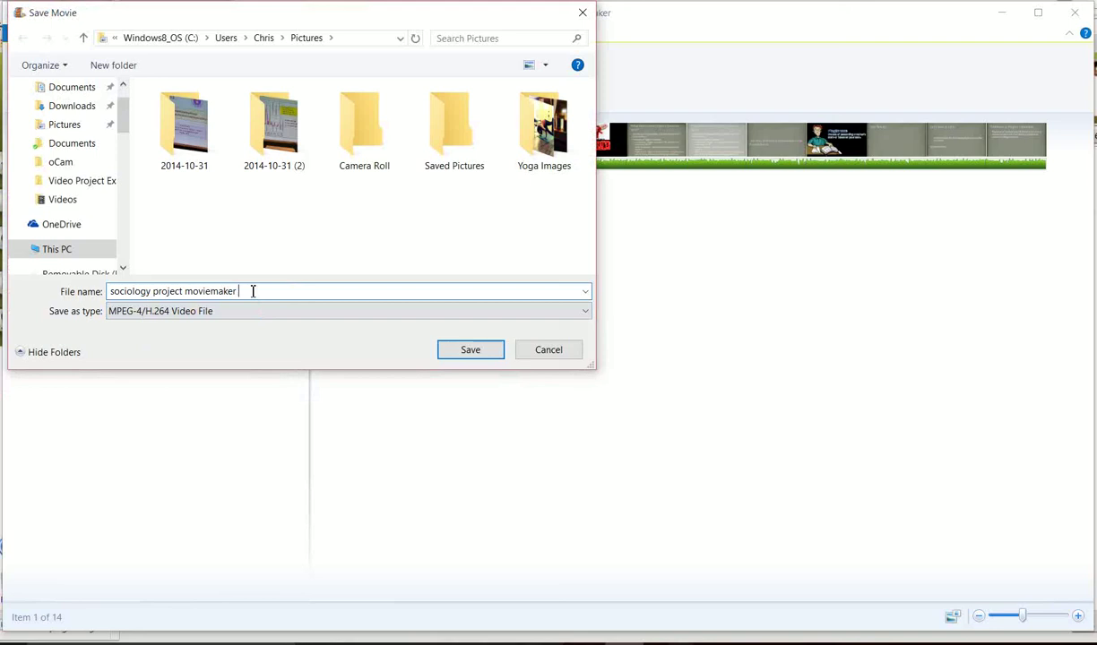
{"action": "type", "text": "completed movie"}
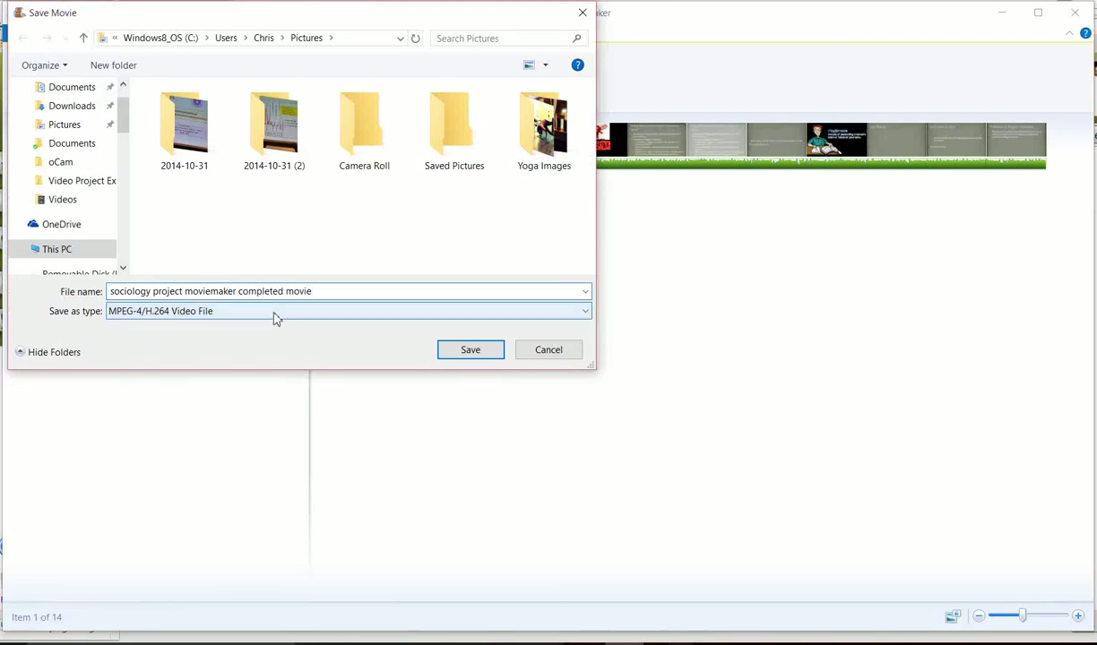
Choose Windows Media Video File as the file type and save the movie in the Pictures folder.
{"action": "left_click", "coordinate": [274, 318]}
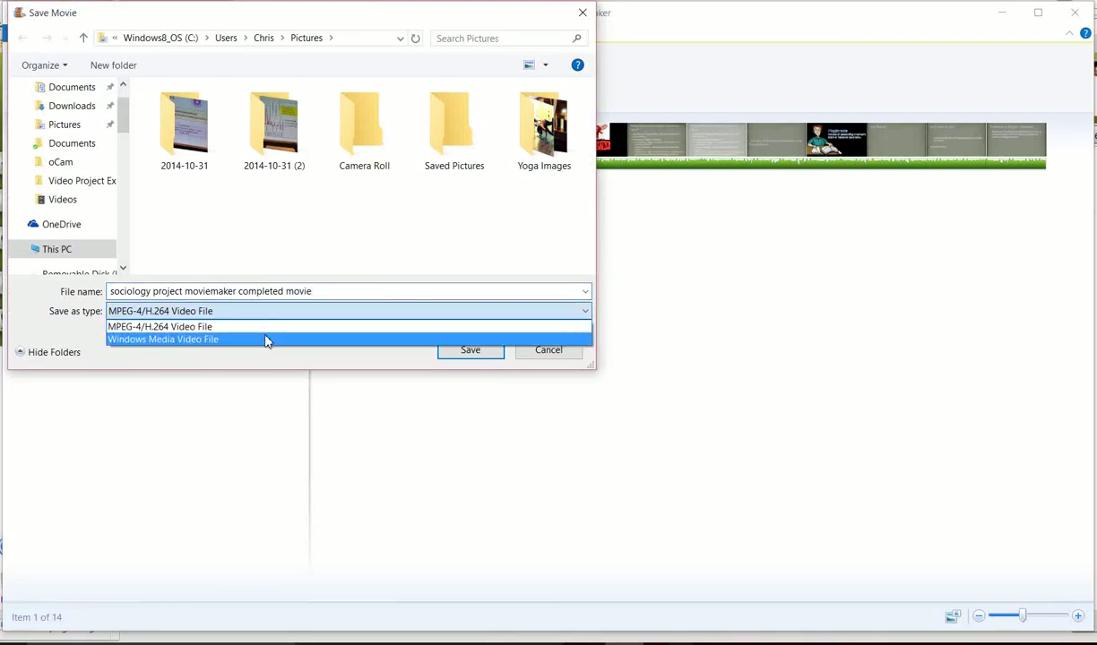
{"action": "left_click", "coordinate": [266, 340]}
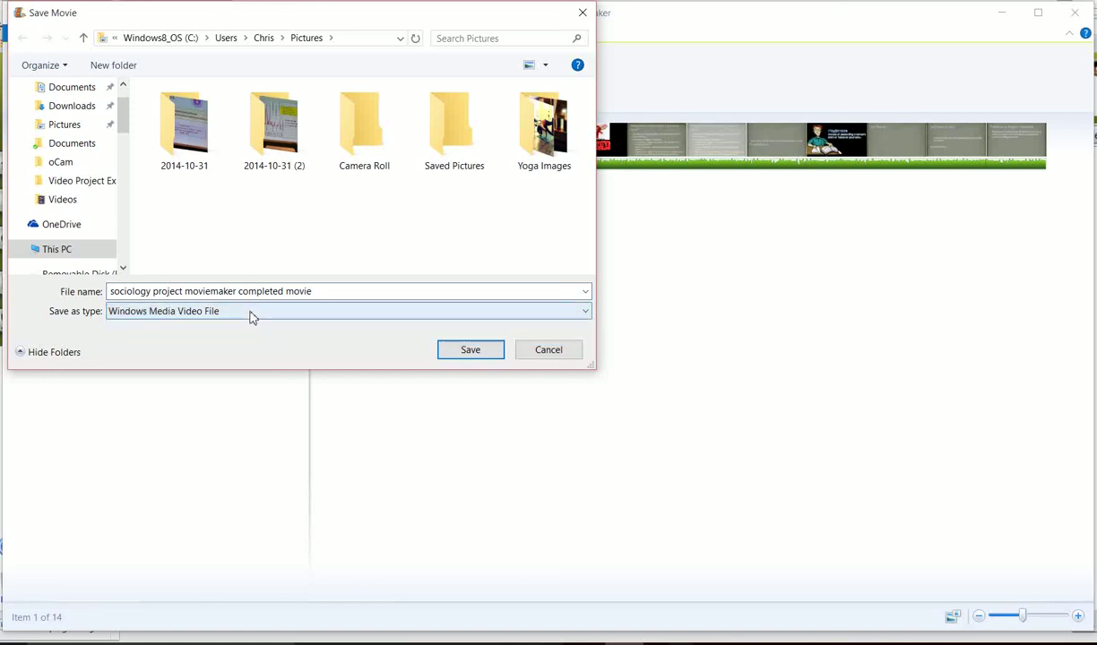
{"action": "left_click", "coordinate": [251, 314]}
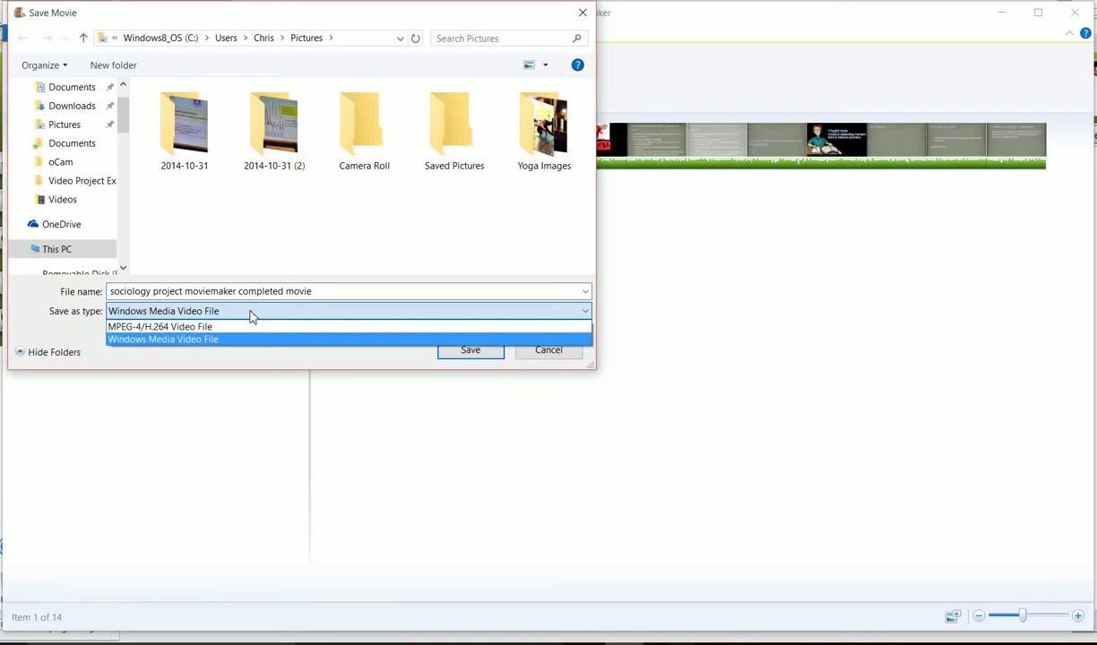
{"action": "left_click", "coordinate": [251, 313]}
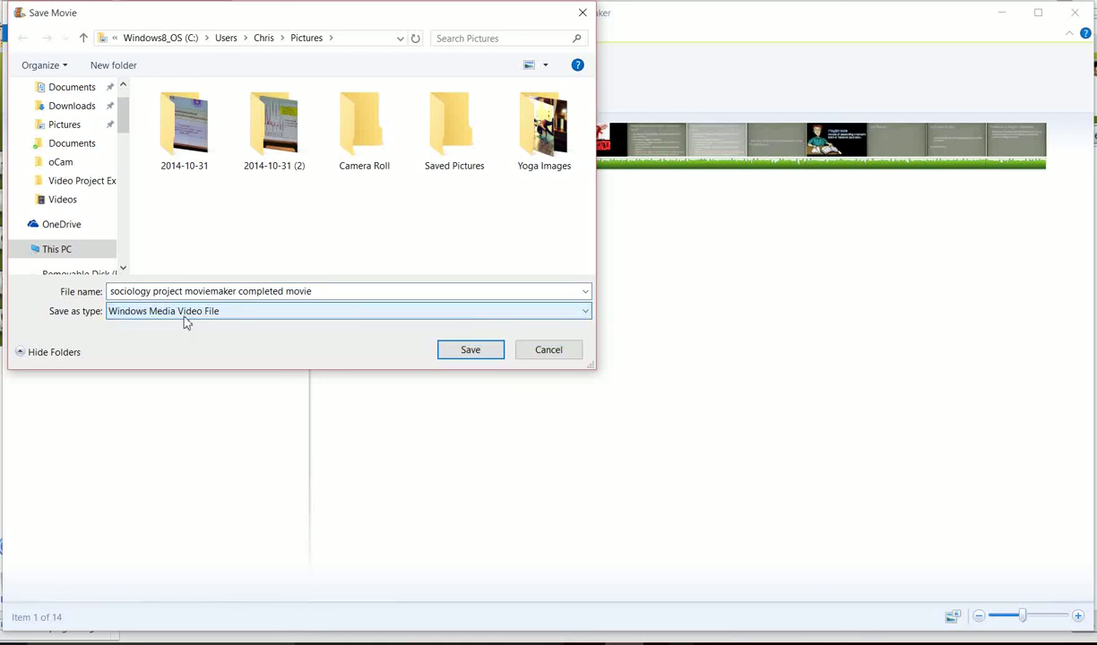
{"action": "left_click", "coordinate": [465, 351]}
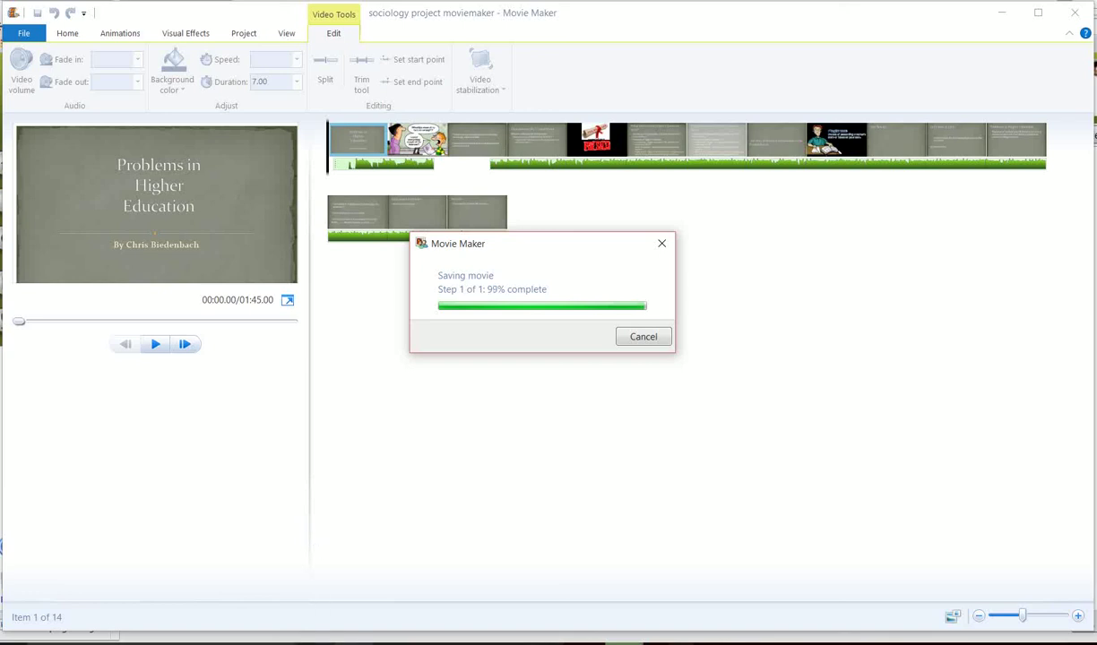
Open the folder containing the exported movie from the completion message and return to Movie Maker.
{"action": "mouse_move", "coordinate": [353, 641]}
{"action": "left_click", "coordinate": [353, 602]}
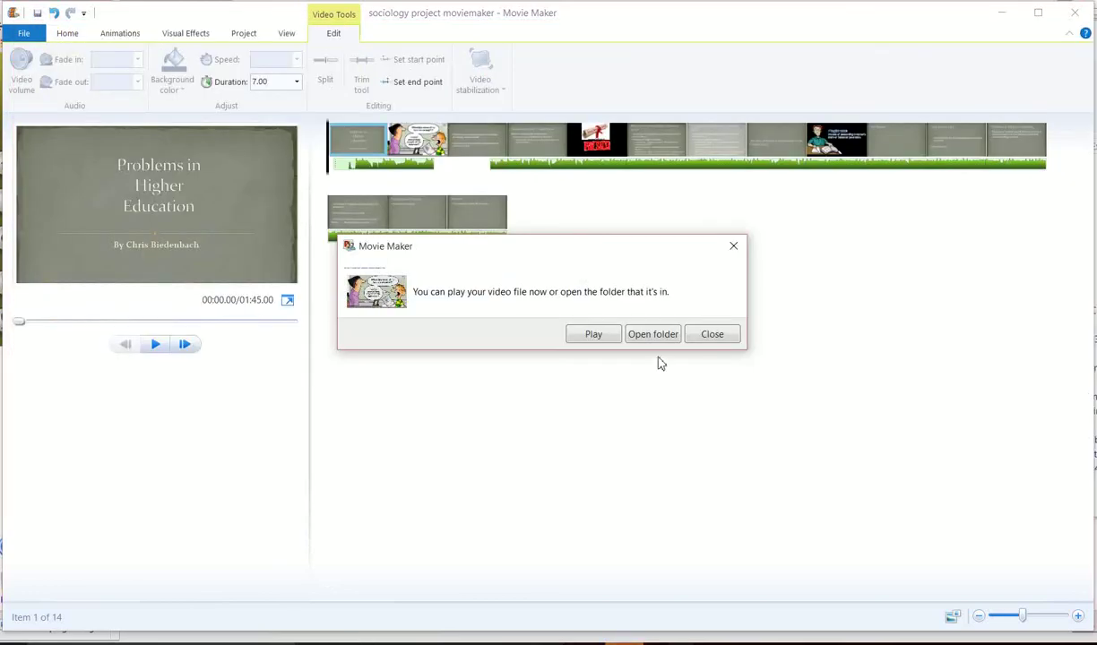
{"action": "left_click", "coordinate": [641, 334]}
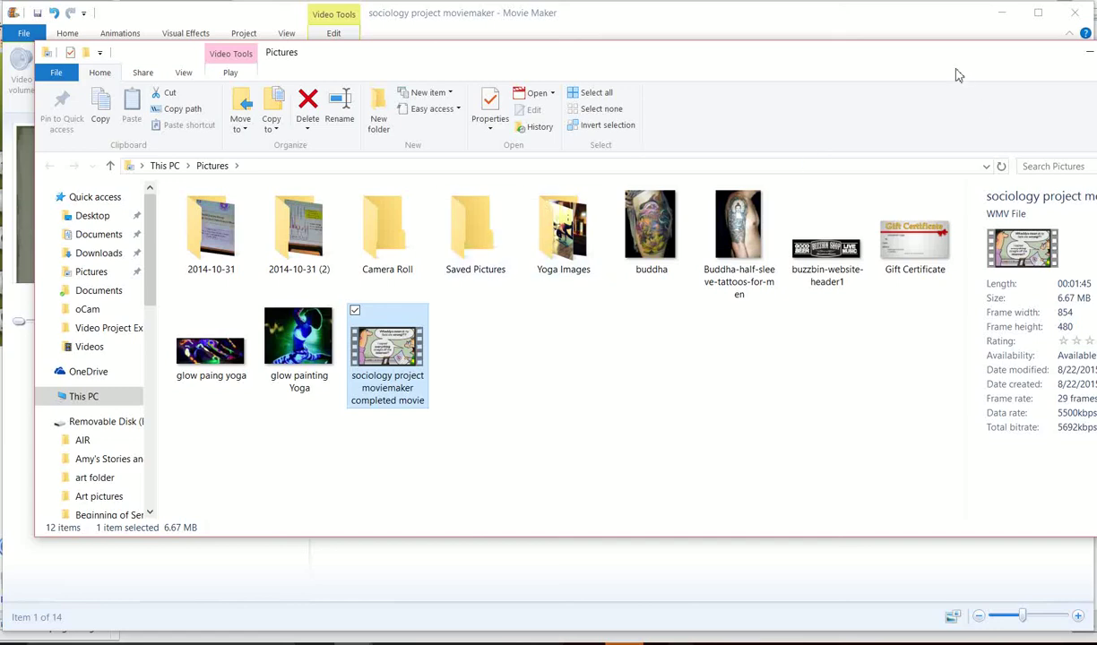
{"action": "key", "text": "alt+Tab"}
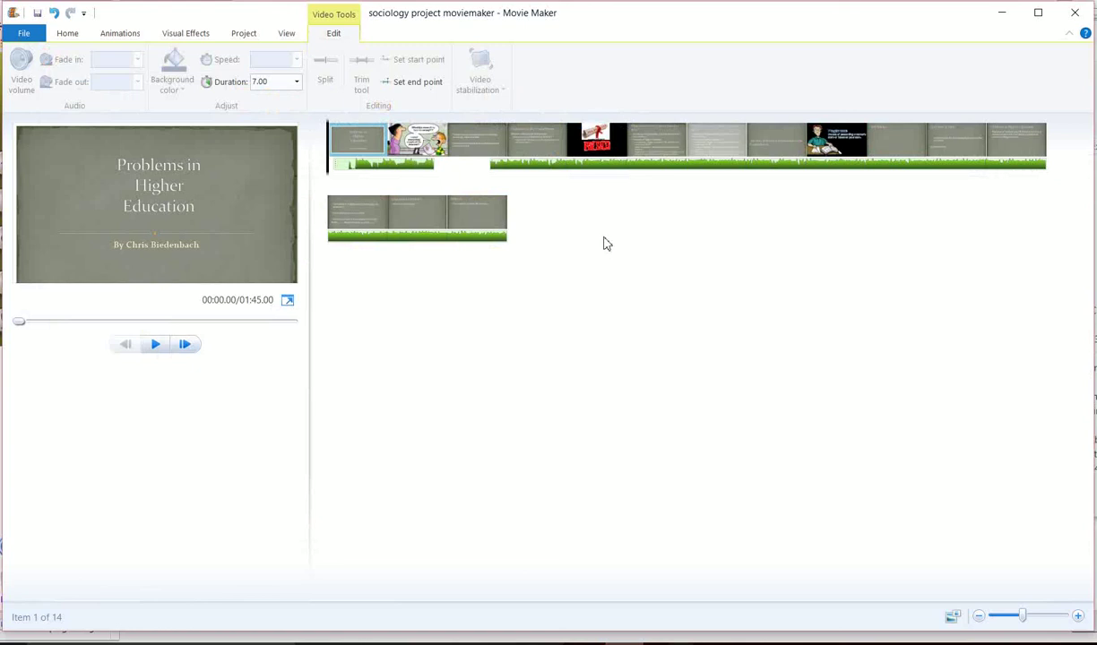
Start another movie save with the For computer setting and choose Windows Media Video File as the type.
{"action": "left_click", "coordinate": [24, 33]}
{"action": "mouse_move", "coordinate": [75, 233]}
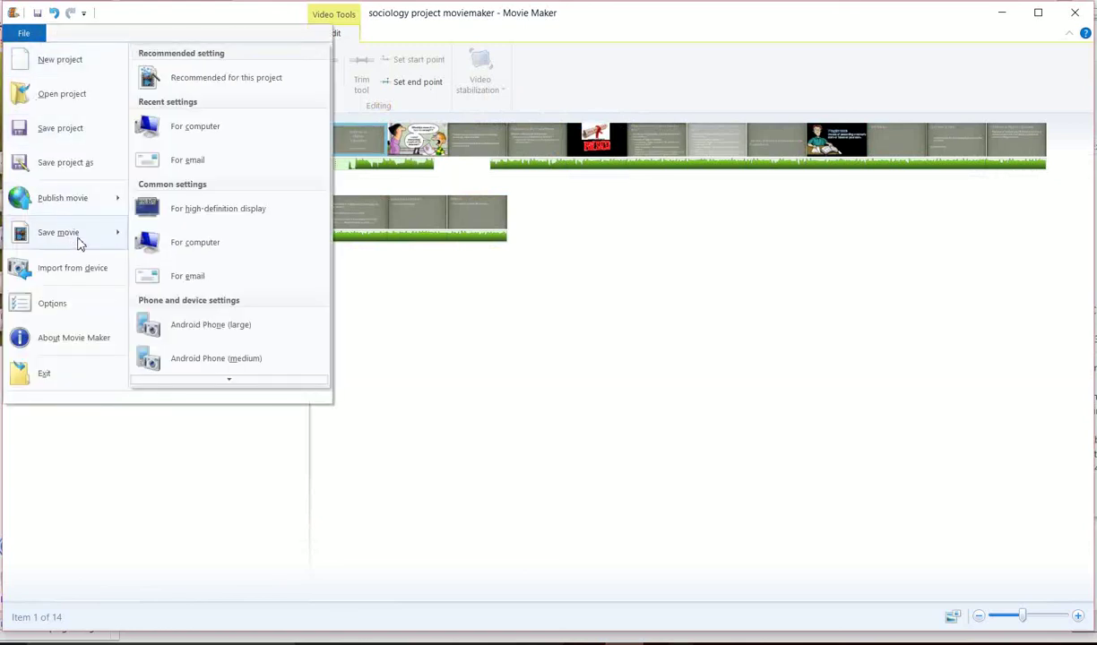
{"action": "left_click", "coordinate": [189, 240]}
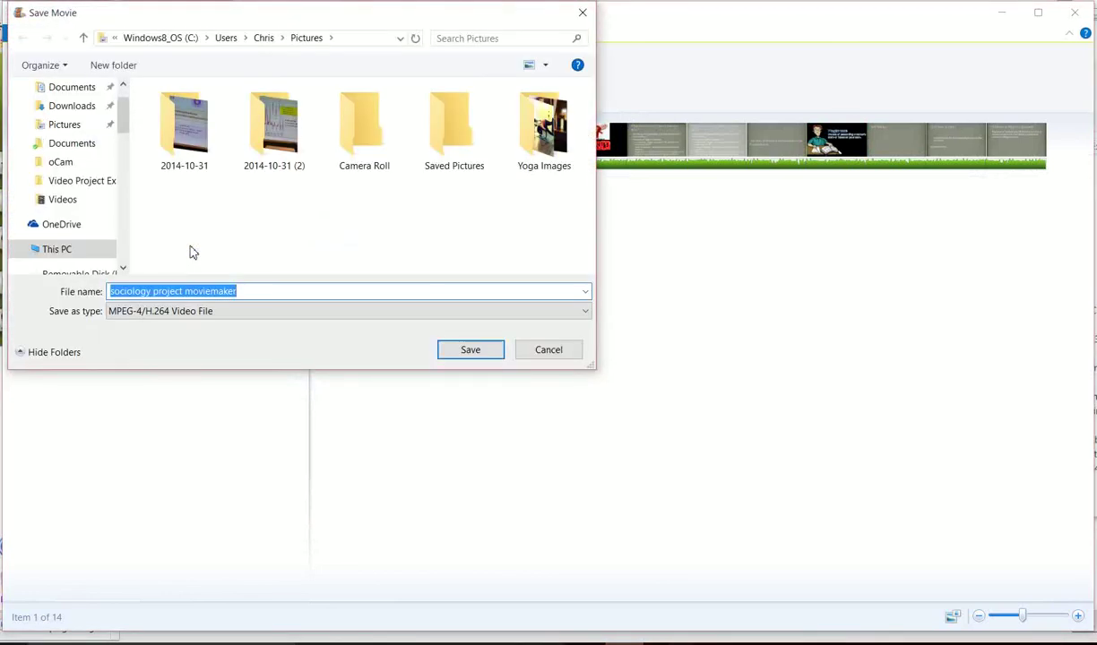
{"action": "left_click", "coordinate": [238, 312]}
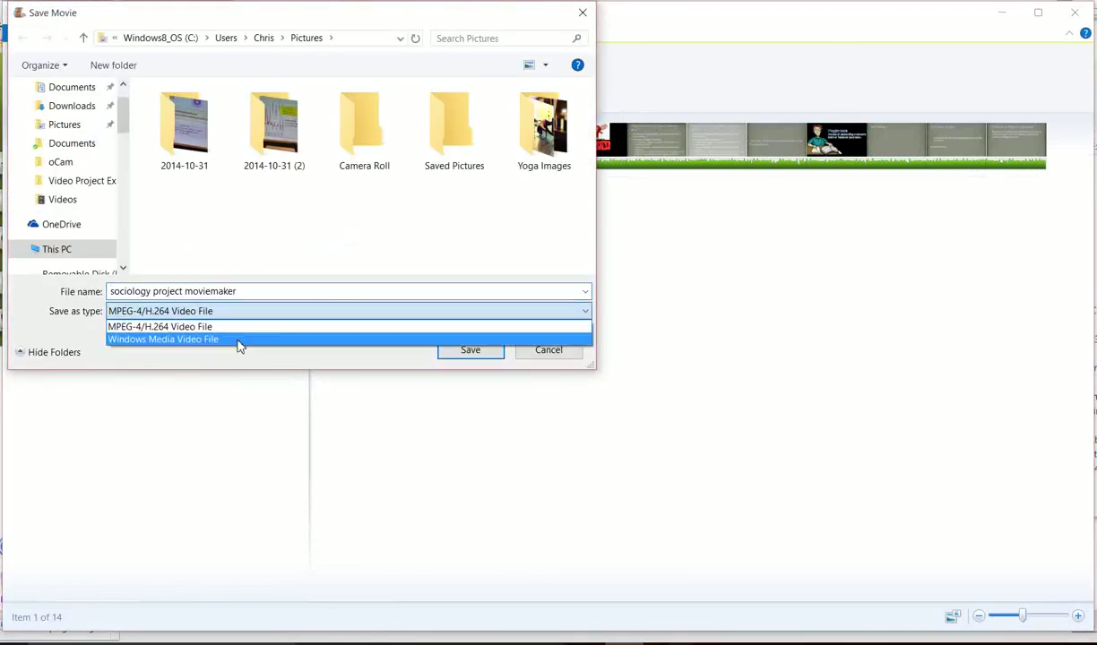
{"action": "left_click", "coordinate": [238, 340]}
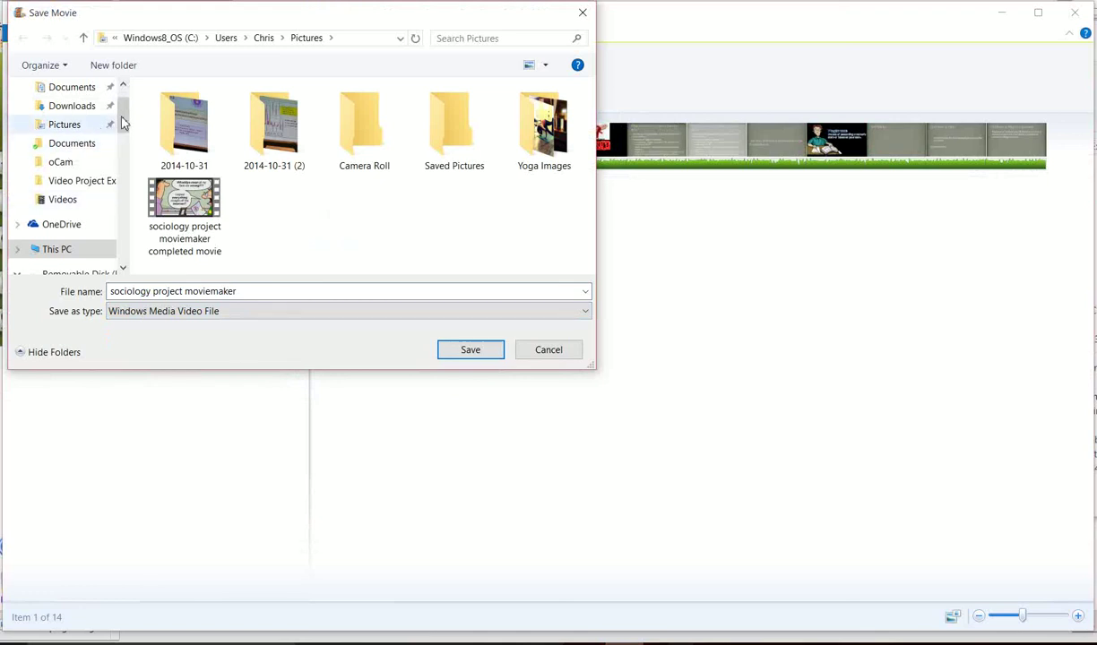
Save the movie in the Video Project Example folder on the removable disk as "sociology project moviemaker completed video".
{"action": "left_click_drag", "start_coordinate": [124, 122], "coordinate": [115, 244]}
{"action": "left_click", "coordinate": [106, 220]}
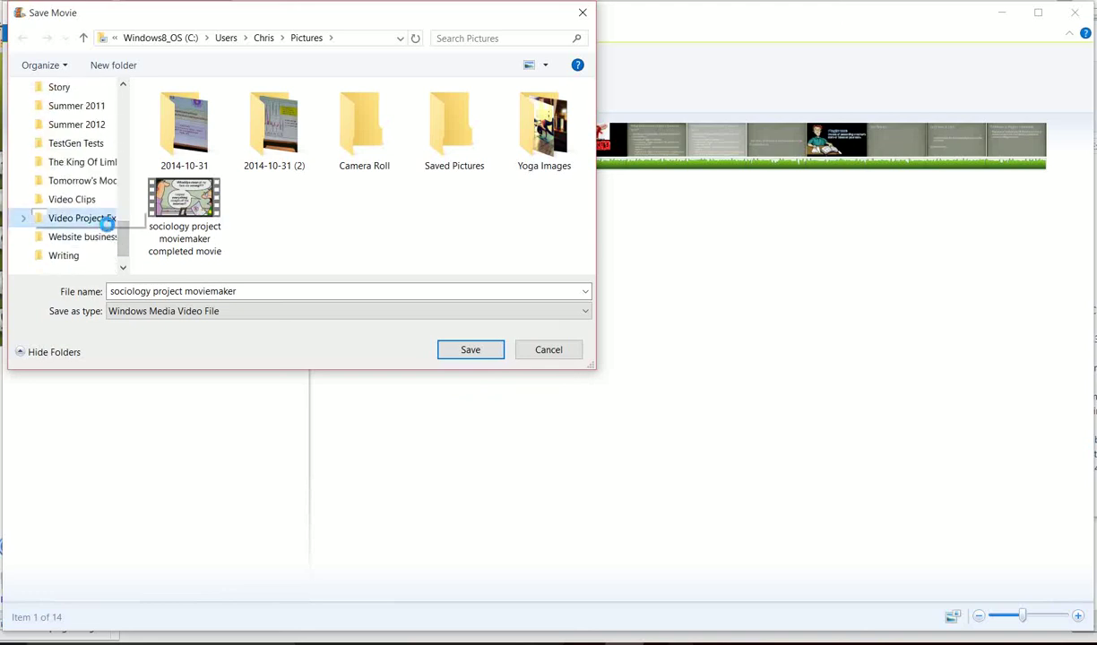
{"action": "left_click", "coordinate": [257, 294]}
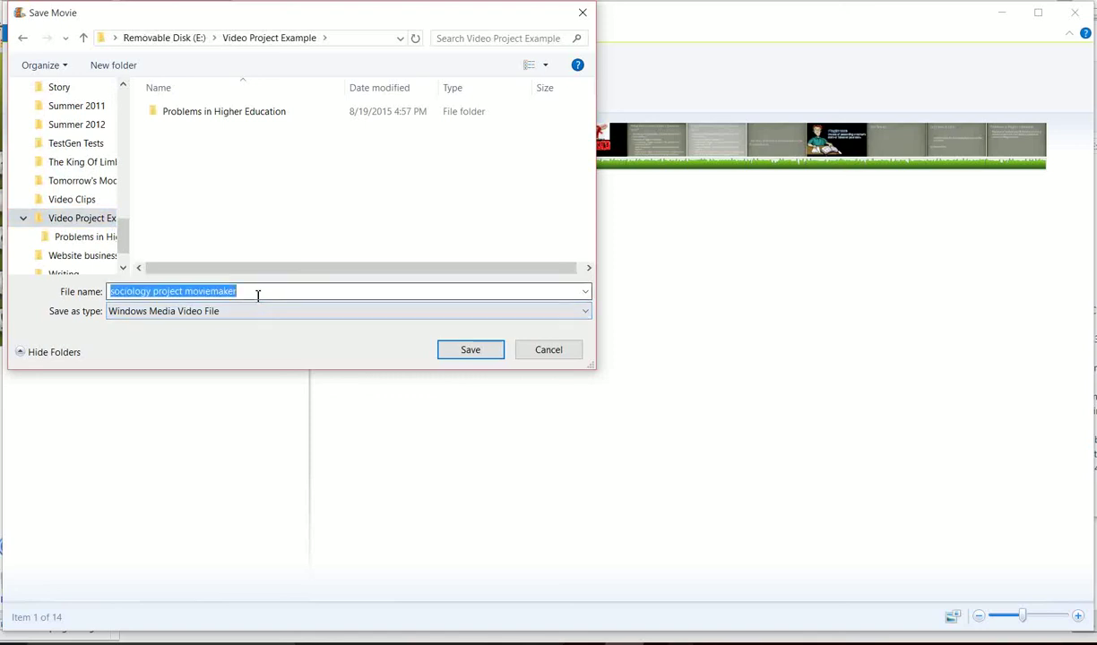
{"action": "left_click", "coordinate": [257, 295]}
{"action": "type", "text": "complete"}
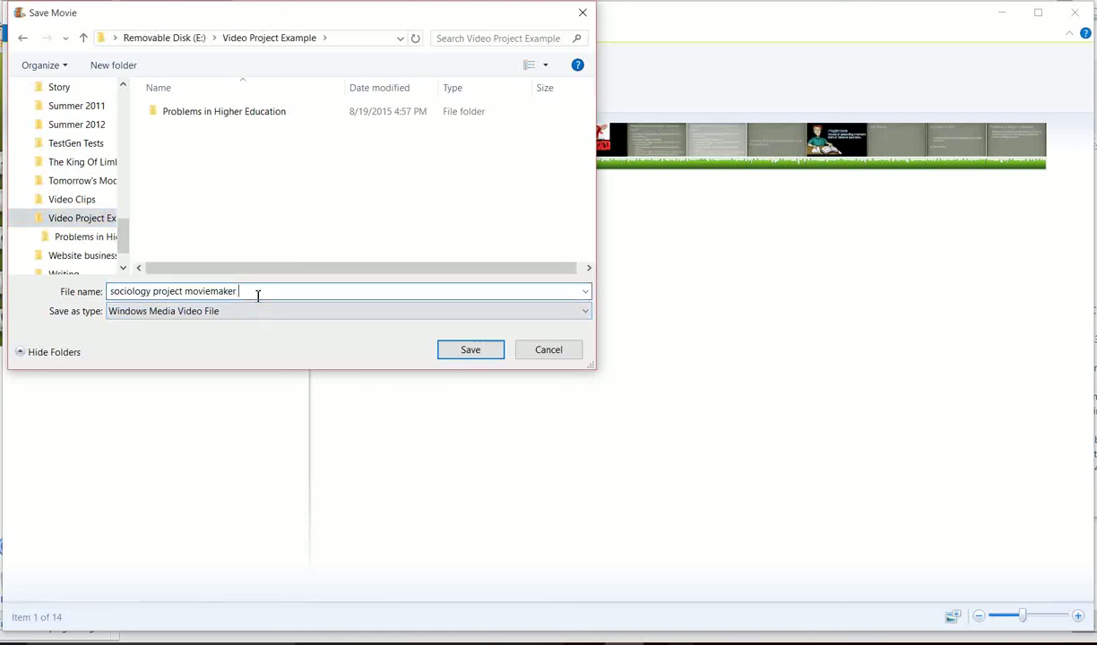
{"action": "type", "text": "d video"}
{"action": "left_click", "coordinate": [475, 355]}
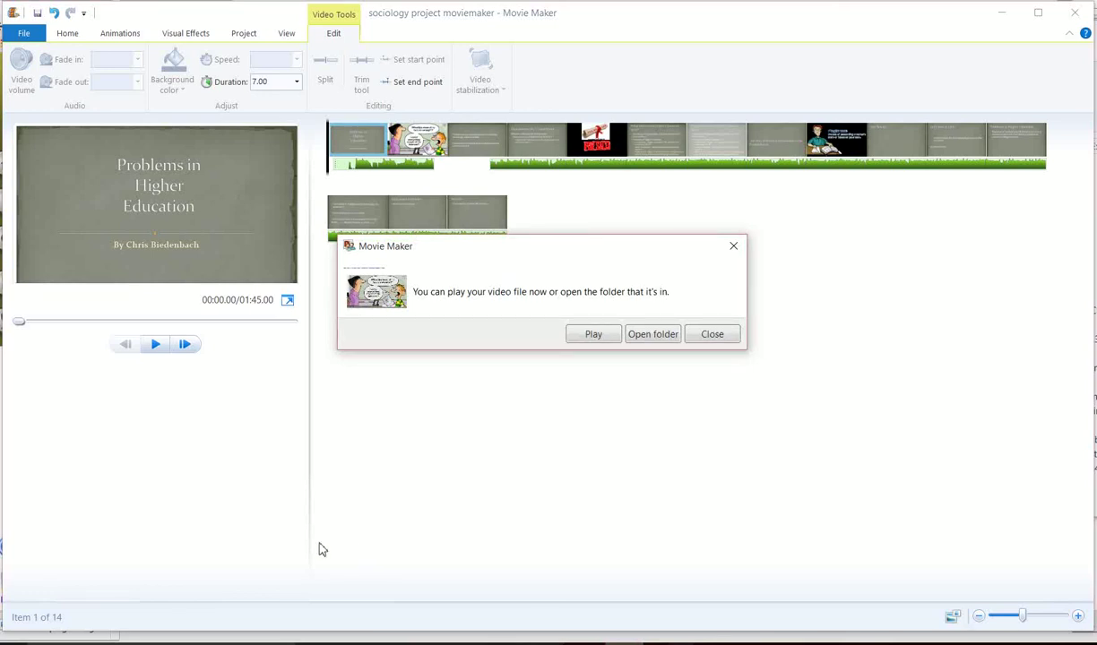
Open the Video Project Example folder from the completion message to check the exported WMV file, and return to Movie Maker.
{"action": "left_click", "coordinate": [659, 339]}
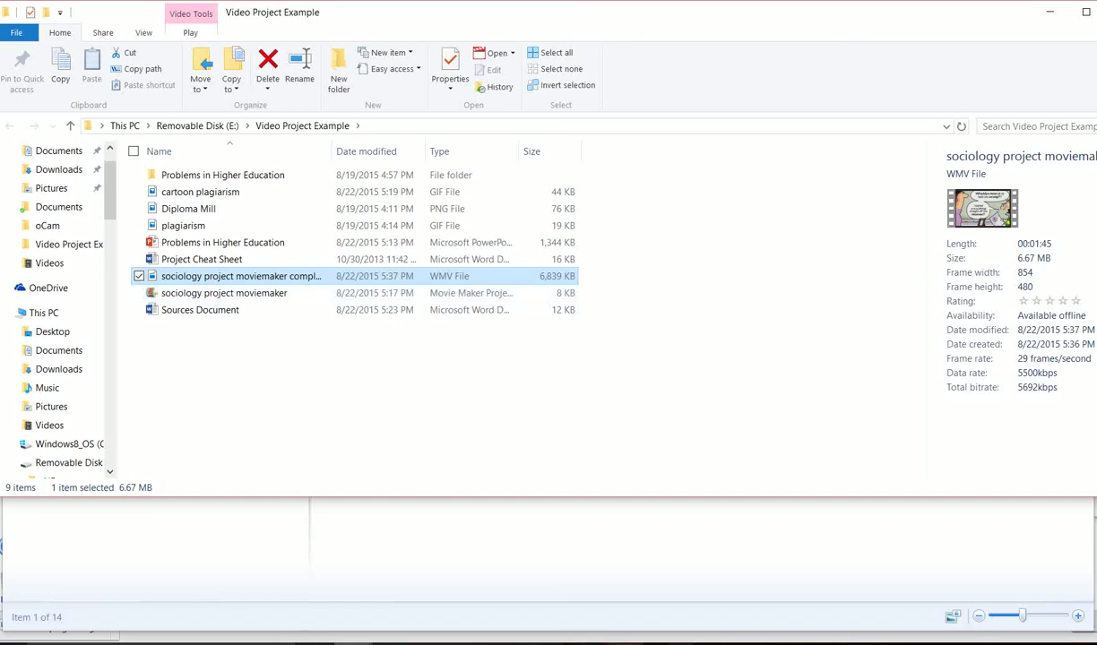
{"action": "left_click", "coordinate": [443, 529]}
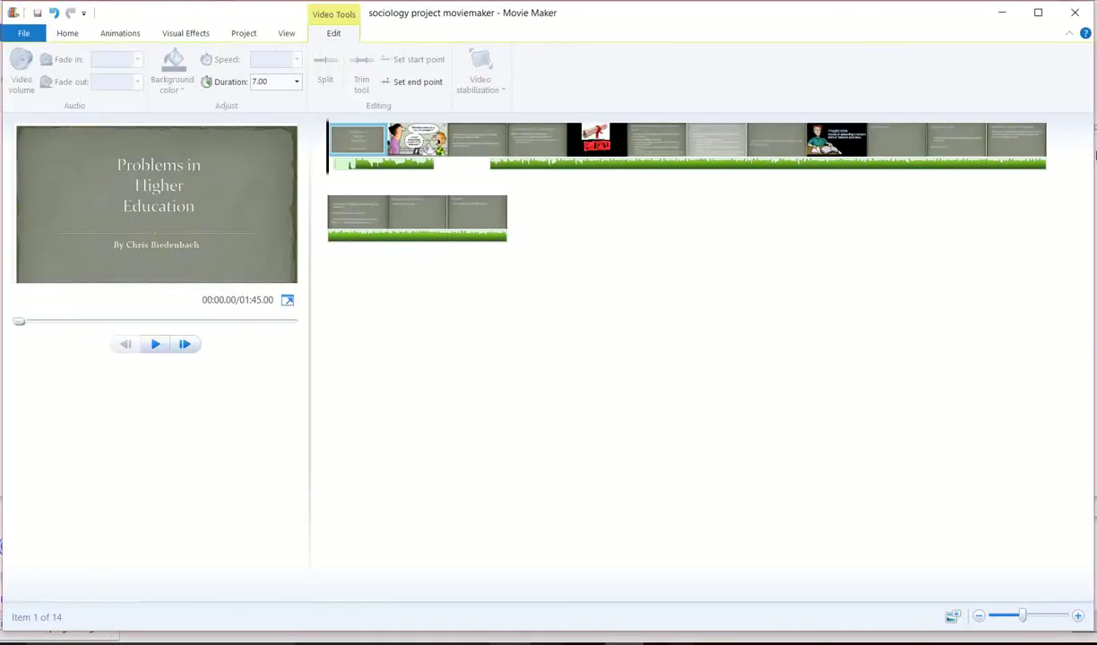
Switch to the ANGEL course page in the browser, review all the Project Flowchart stages, and go back to the Instructions folder.
{"action": "key", "text": "alt+Tab"}
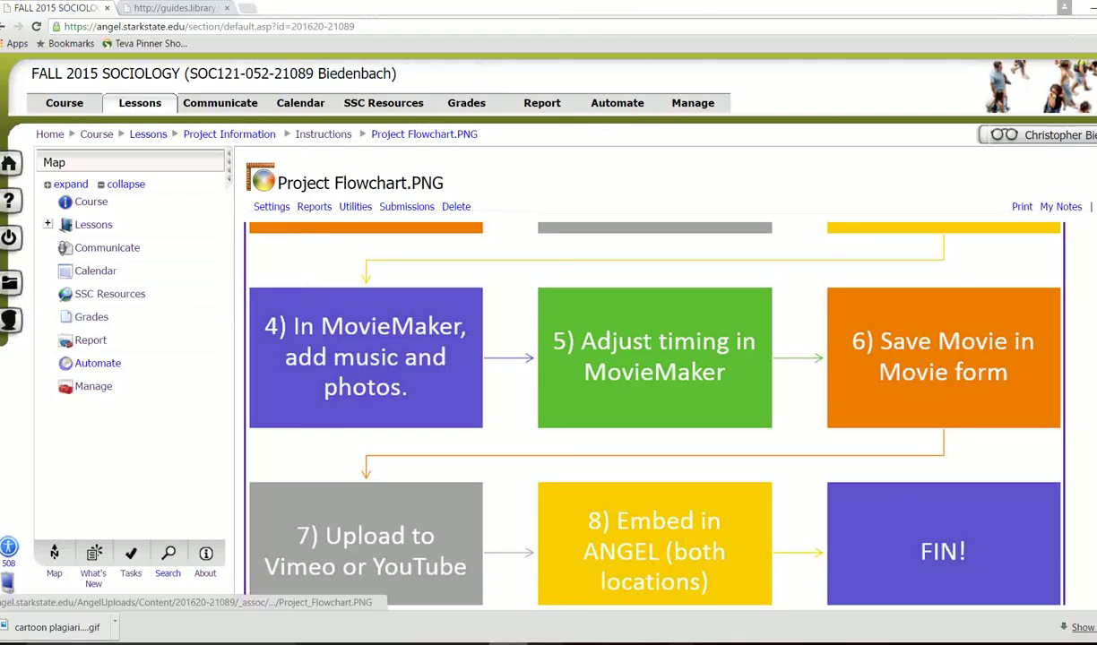
{"action": "scroll", "coordinate": [654, 412], "scroll_direction": "up", "scroll_amount": 2}
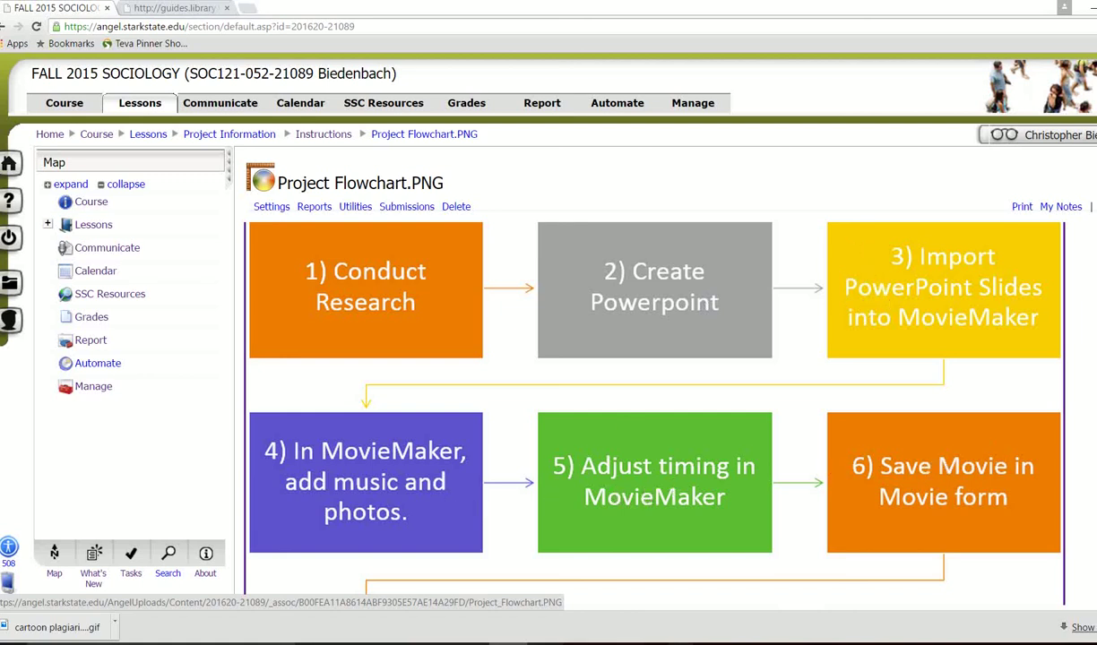
{"action": "scroll", "coordinate": [654, 413], "scroll_direction": "down", "scroll_amount": 1}
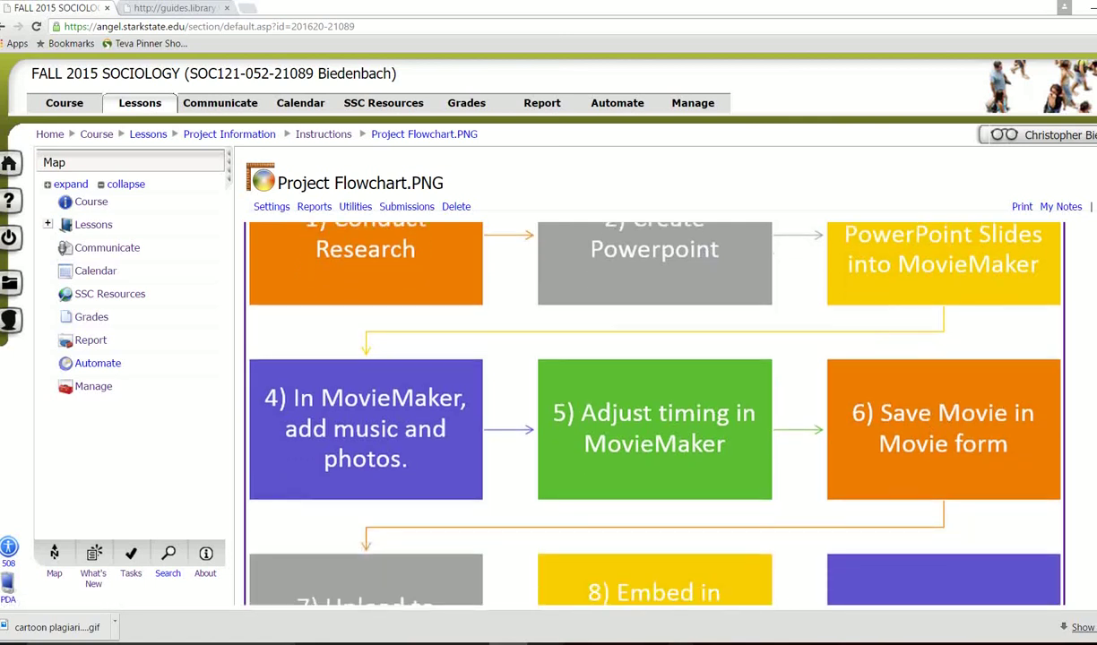
{"action": "scroll", "coordinate": [654, 412], "scroll_direction": "down", "scroll_amount": 2}
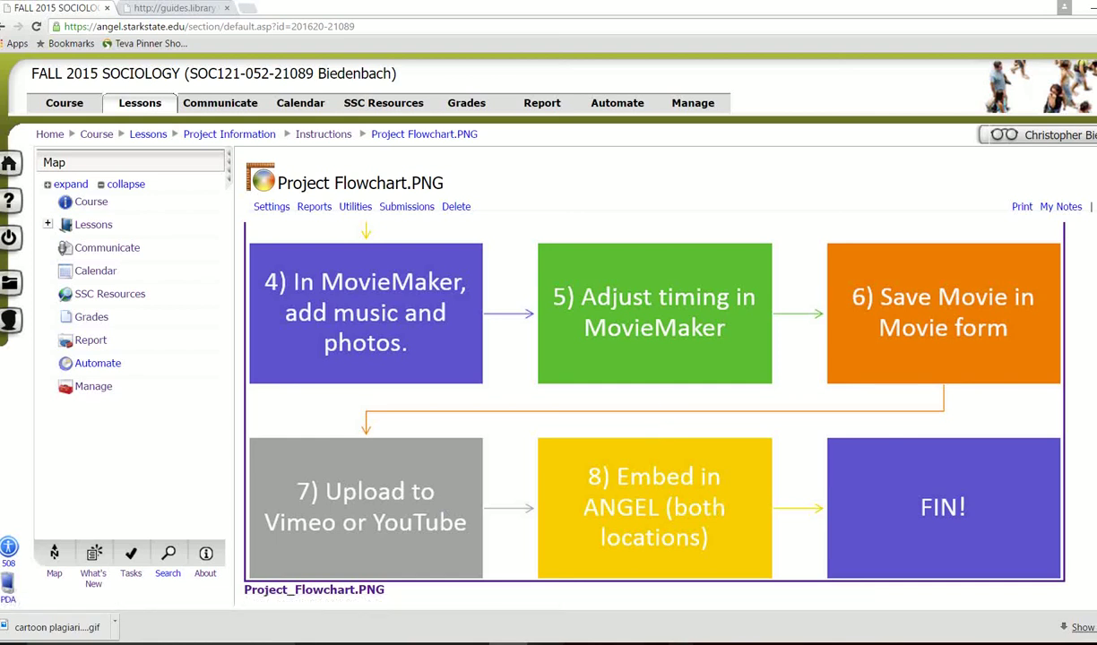
{"action": "scroll", "coordinate": [654, 412], "scroll_direction": "up", "scroll_amount": 3}
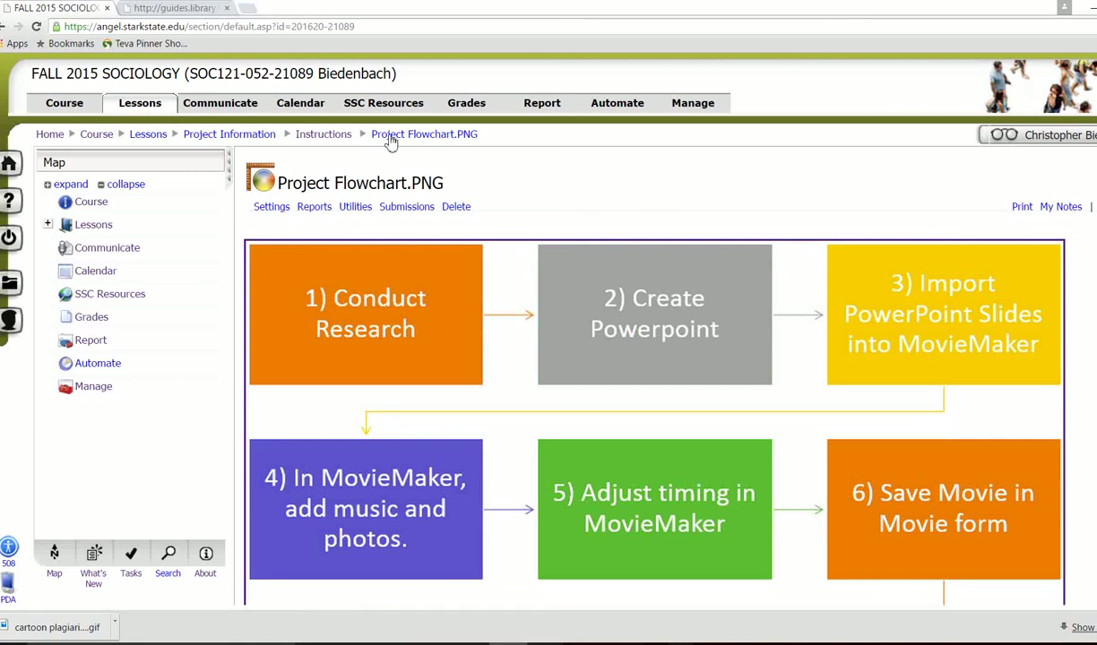
{"action": "left_click", "coordinate": [321, 135]}
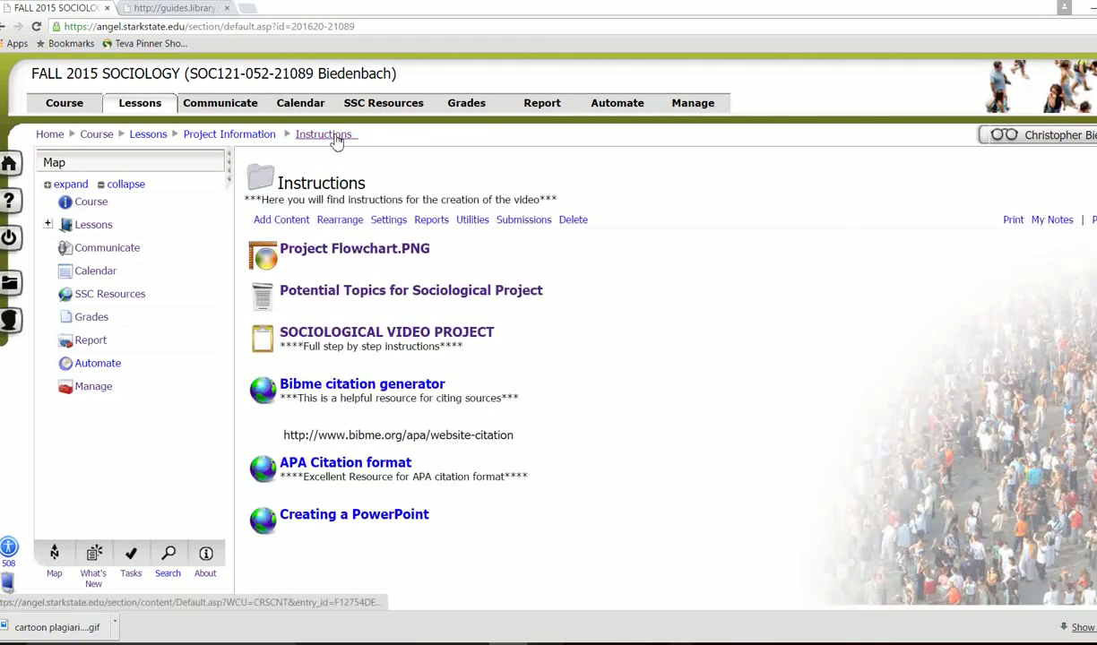